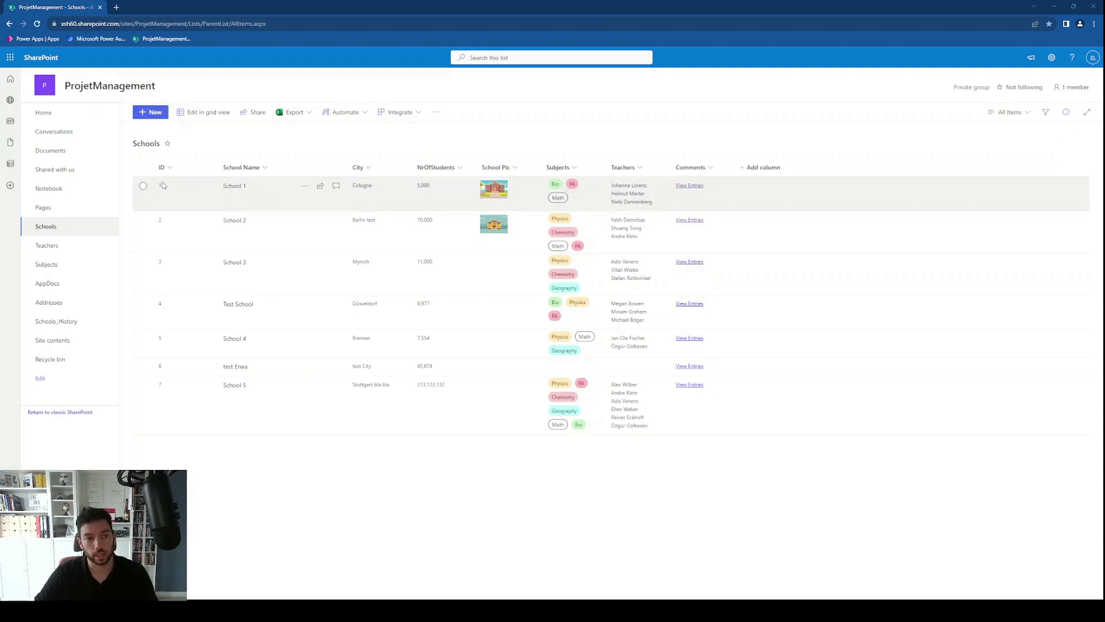
Step: Review the version history of the School 5 item in SharePoint, then close it
right_click(180, 381)
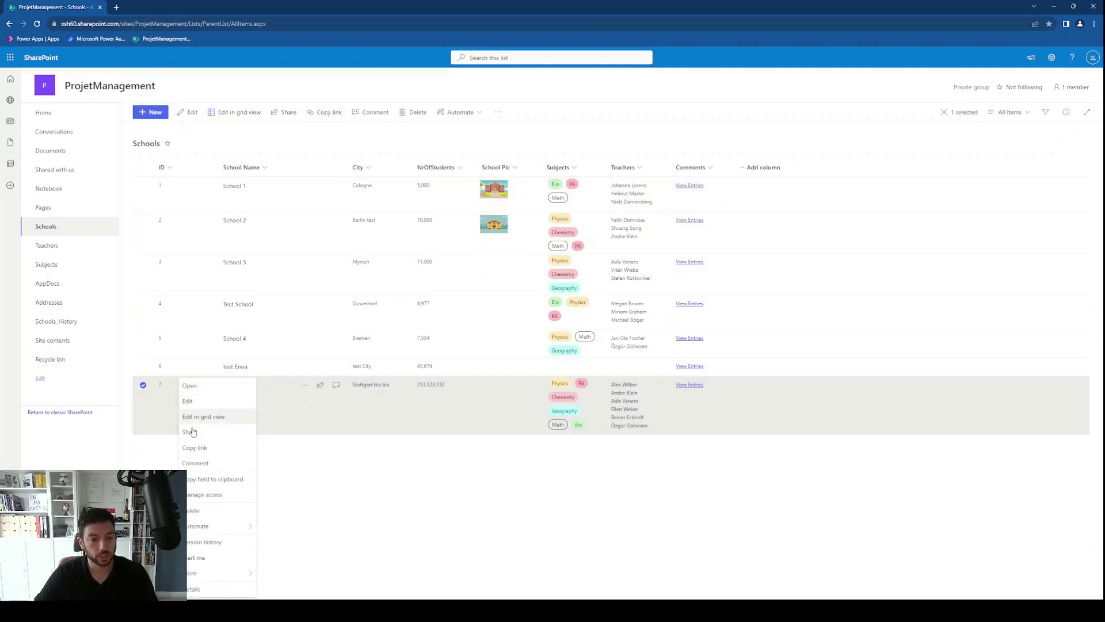
click(196, 547)
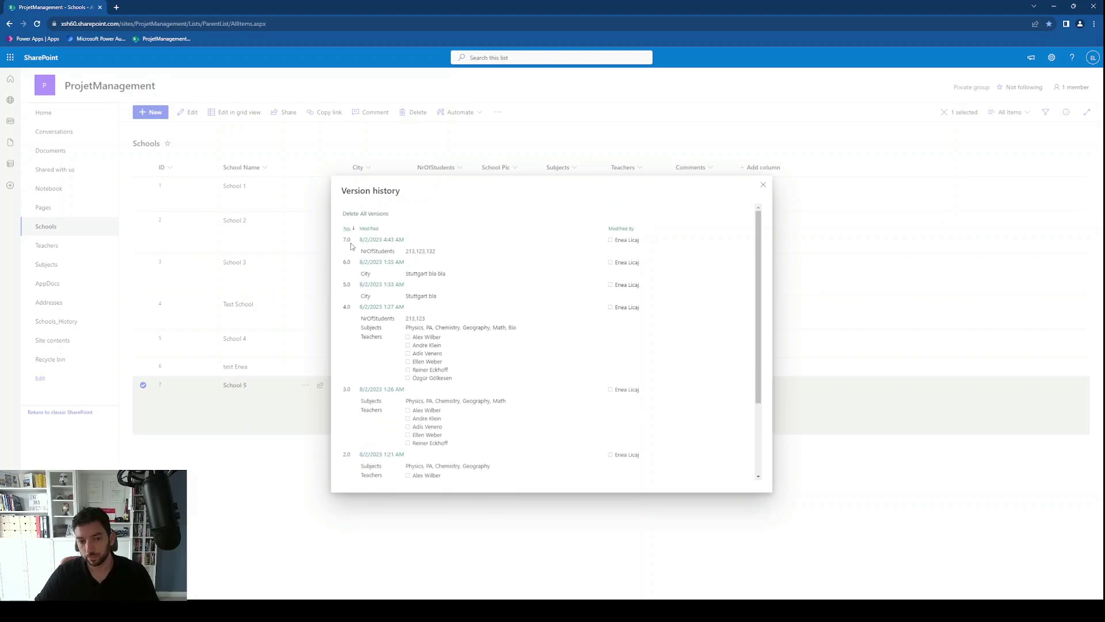
scroll(369, 287, down, 3)
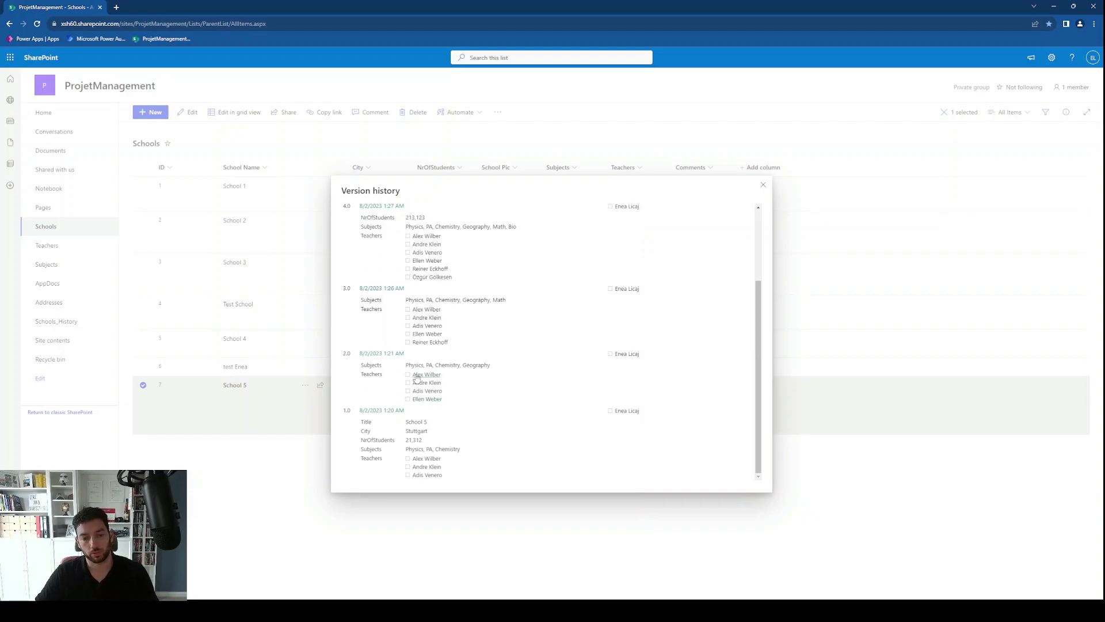
scroll(432, 345, up, 4)
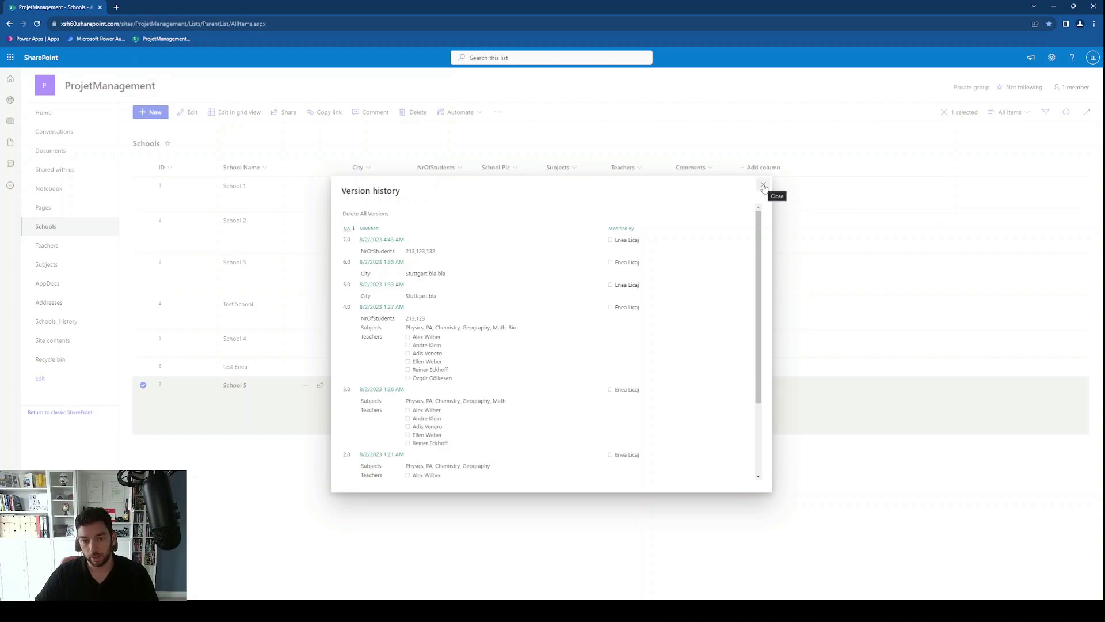
click(764, 186)
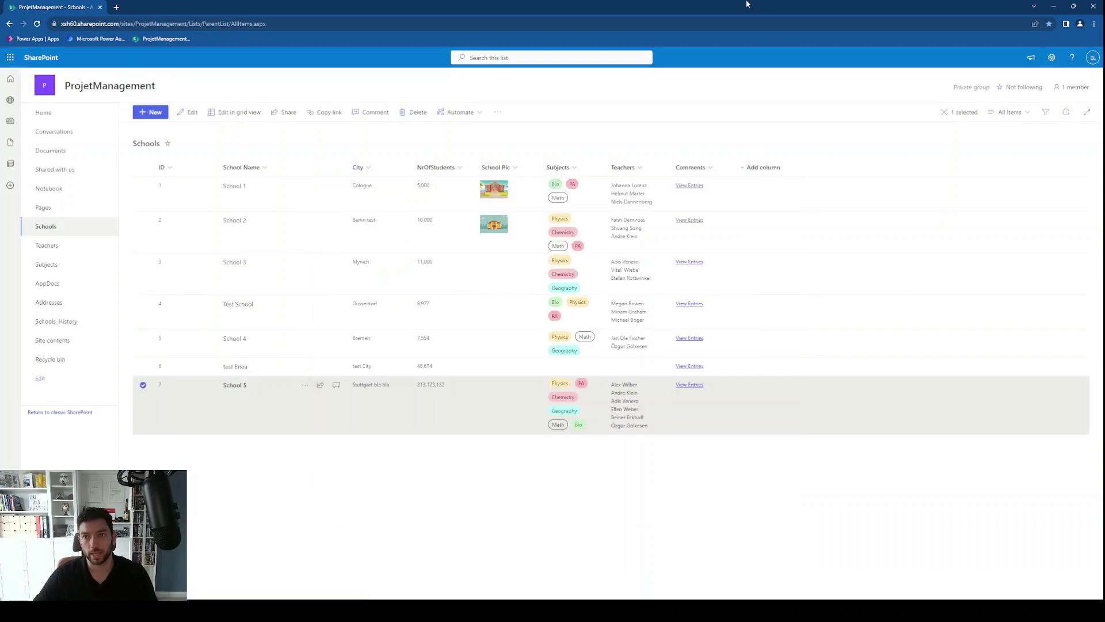
Step: In Power Query Editor, expand Get Version History and open the Version History Extraction query
key(alt+Tab)
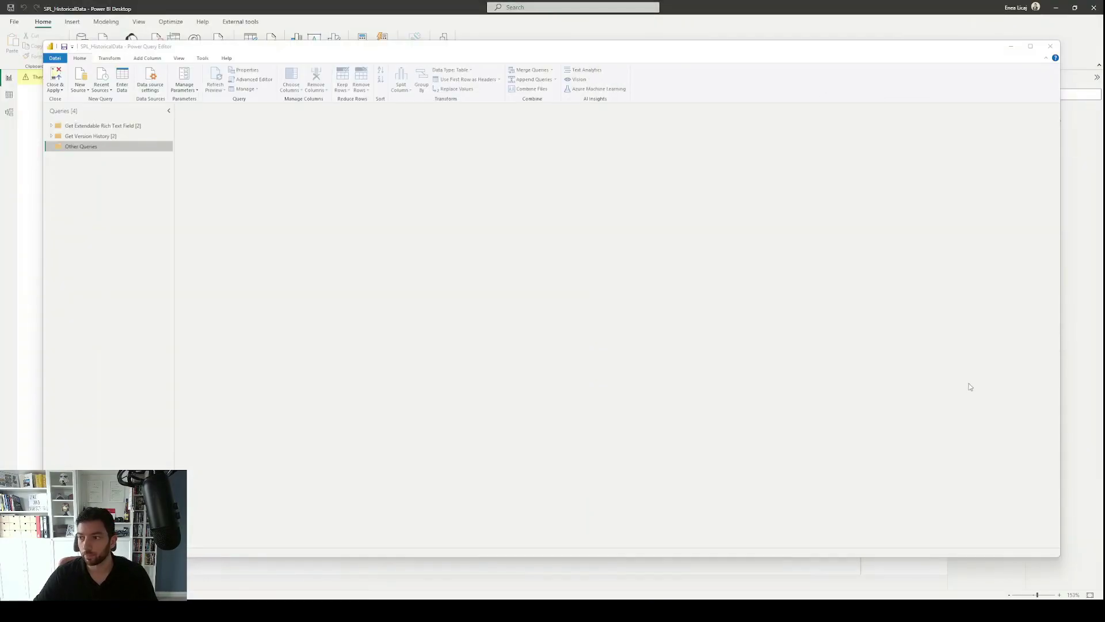
click(48, 138)
click(49, 137)
click(101, 147)
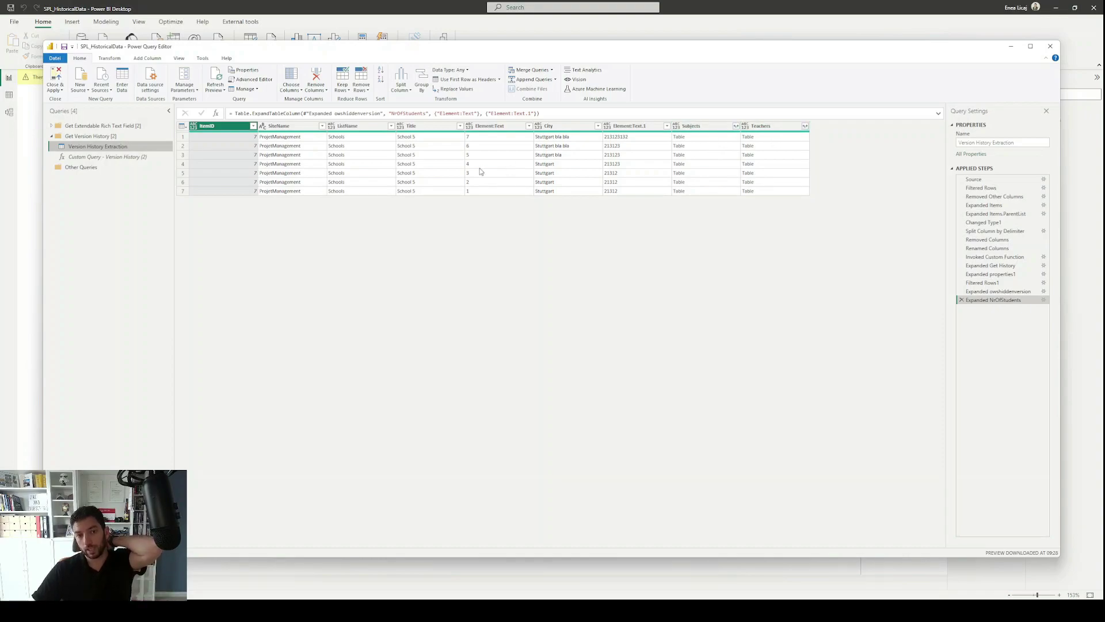
Step: Add a new query under Other Queries using the SharePoint Online List connector
click(82, 168)
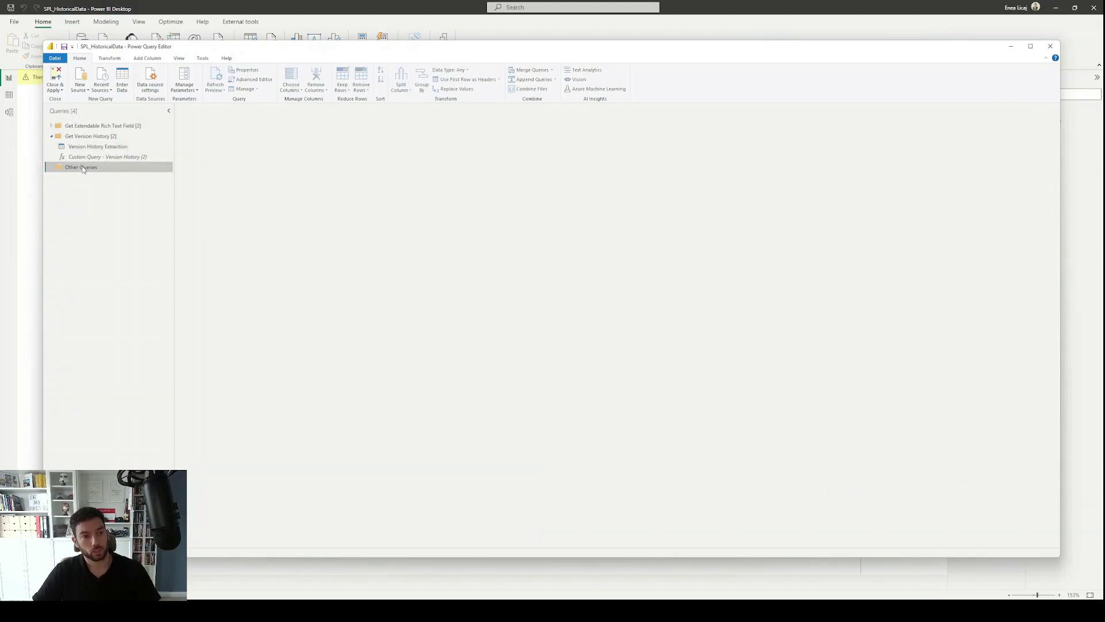
right_click(90, 184)
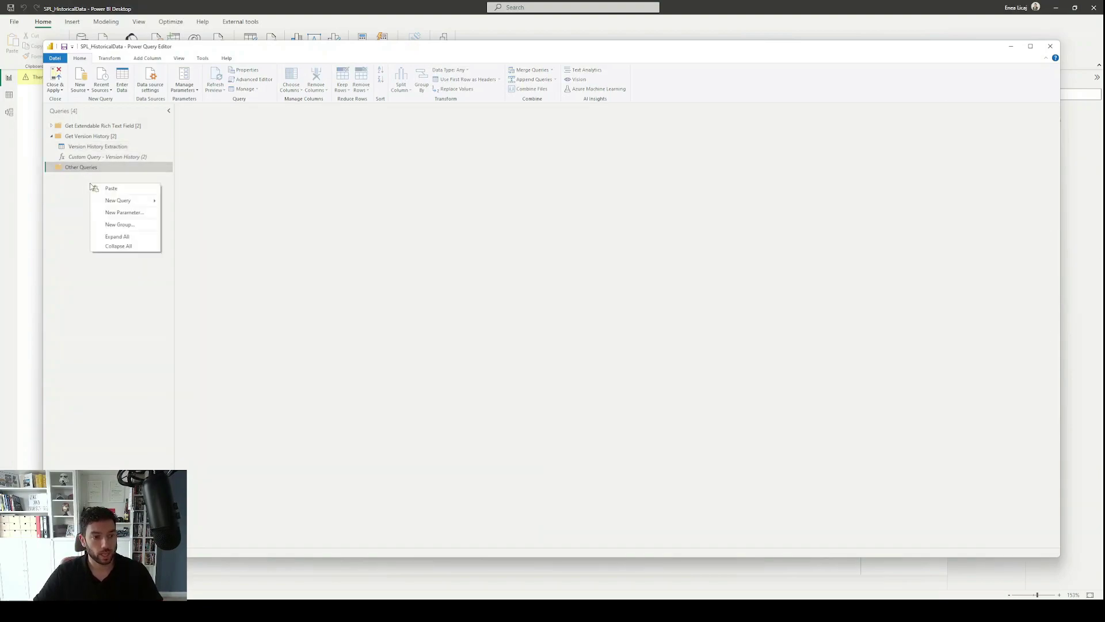
mouse_move(125, 203)
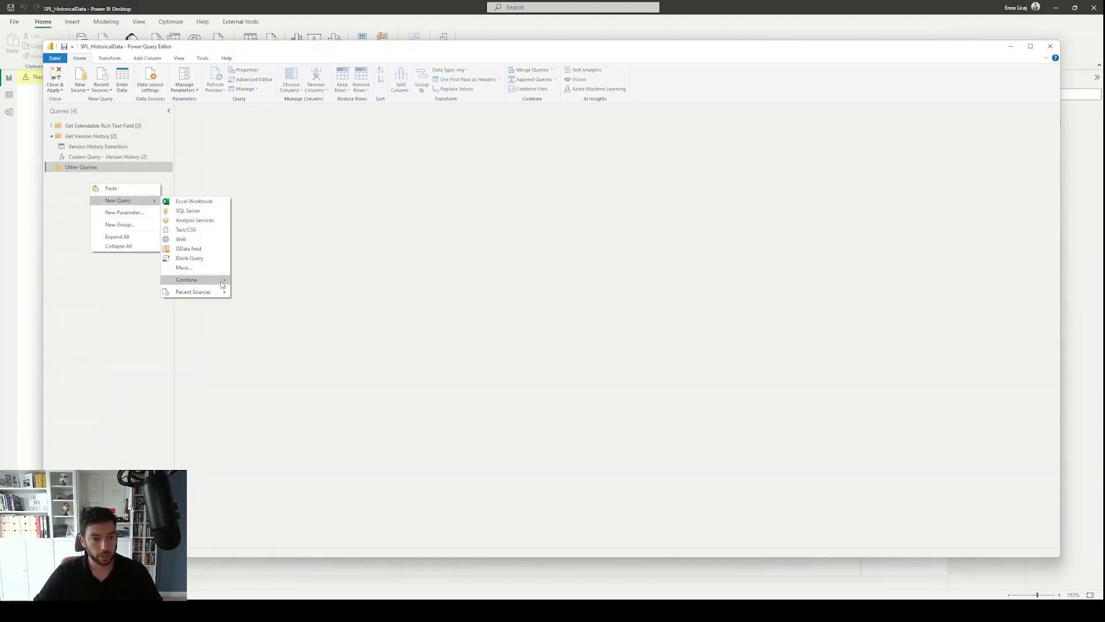
click(215, 268)
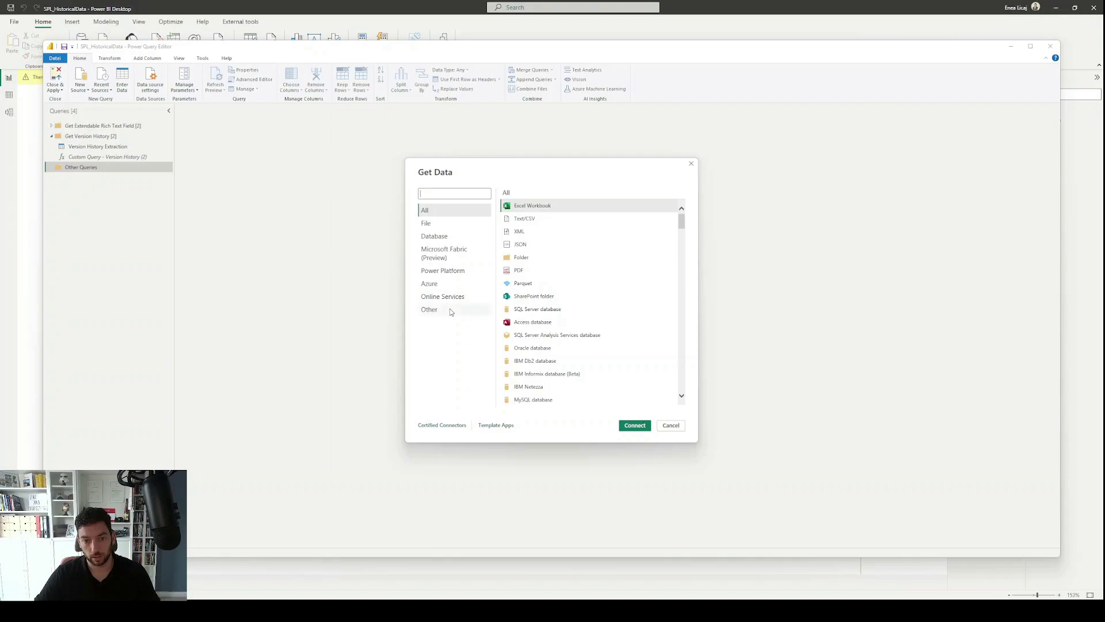
click(452, 296)
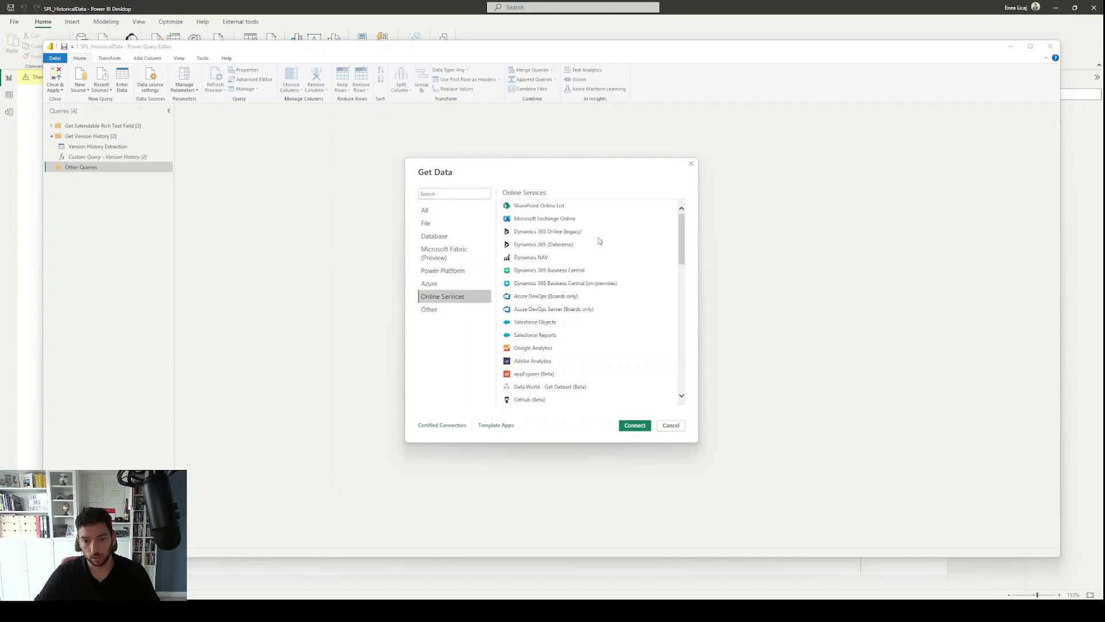
click(536, 207)
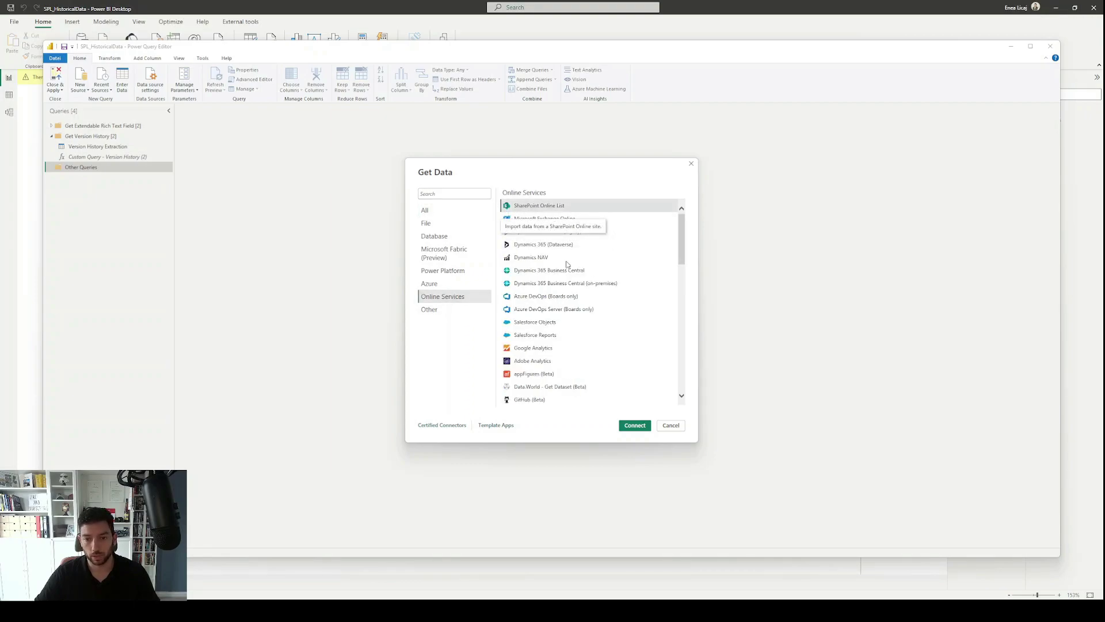
click(644, 427)
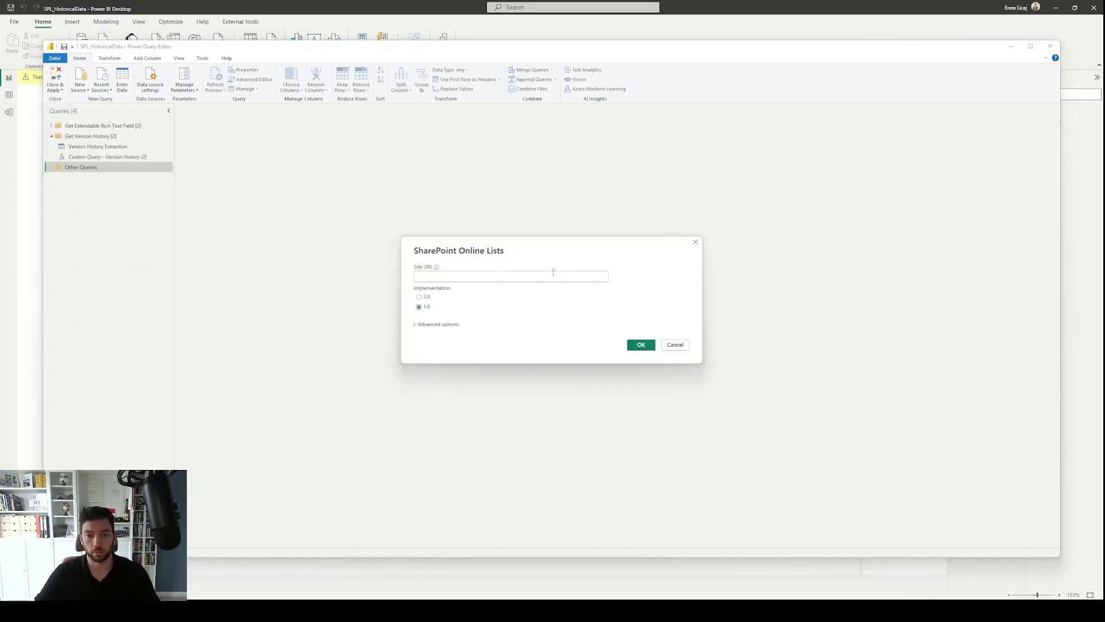
Step: Paste the ProjetManagement site address from the browser as the Site URL and confirm
key(alt+Tab)
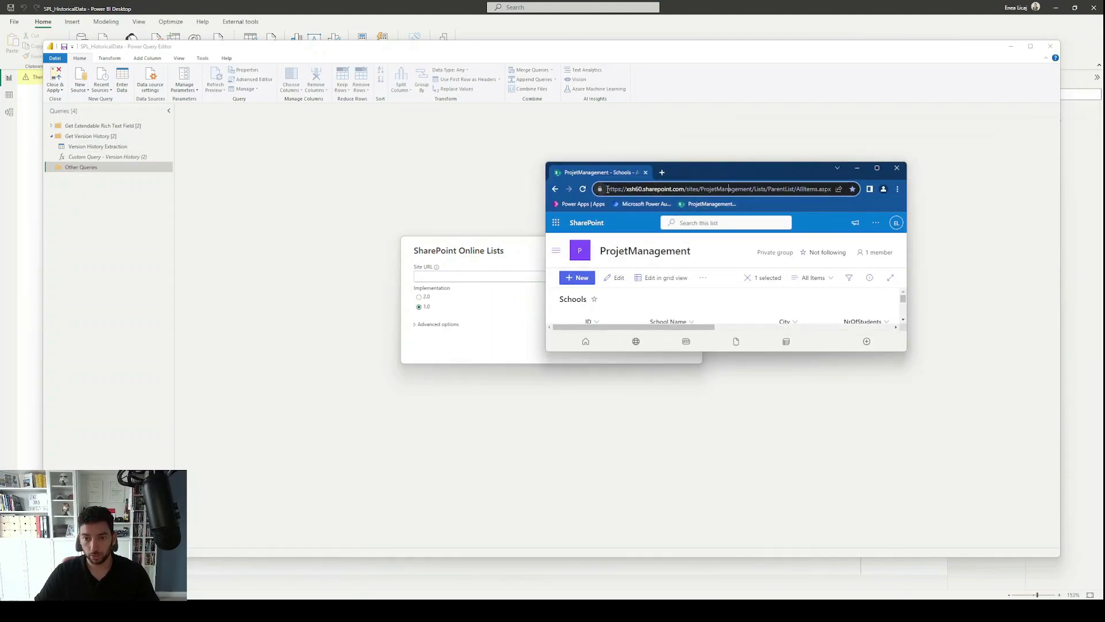
drag(606, 192, 753, 194)
key(ctrl+c)
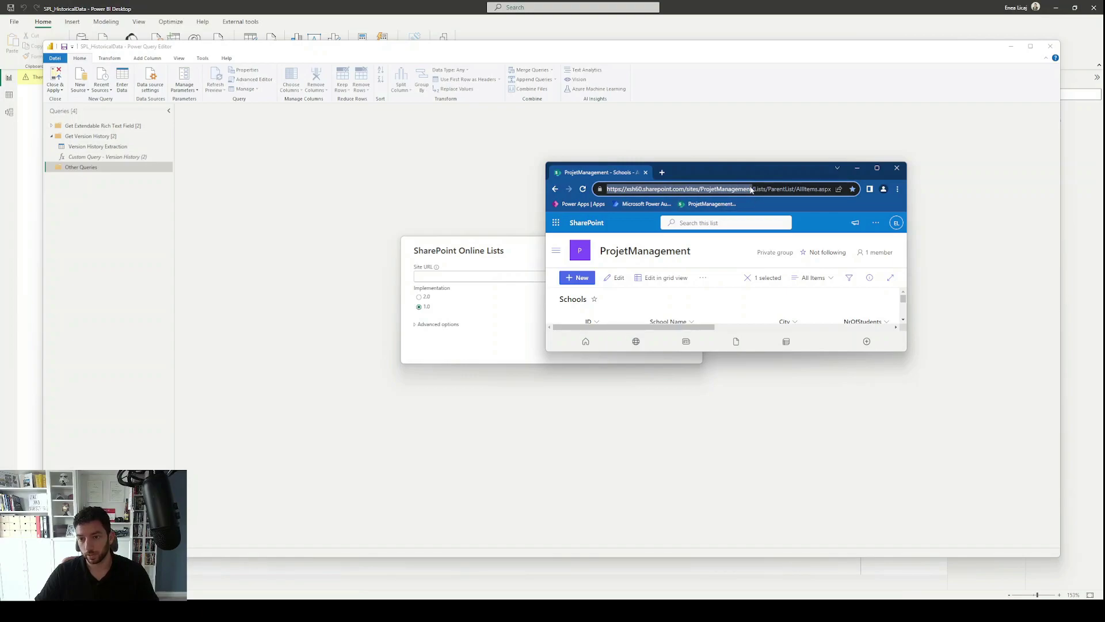
key(alt+Tab)
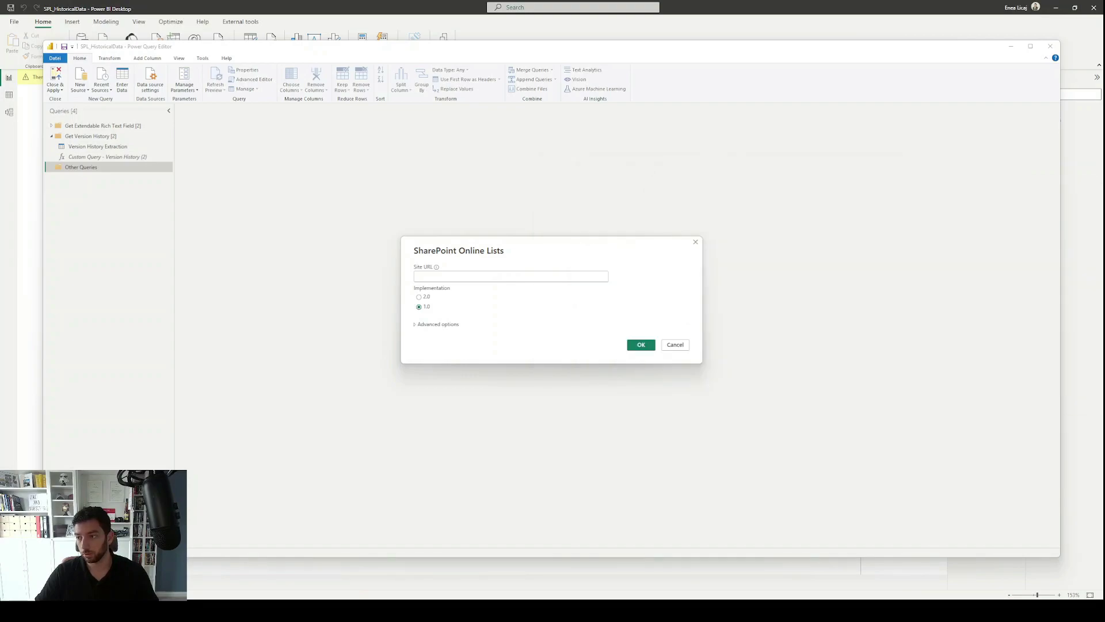
key(ctrl+v)
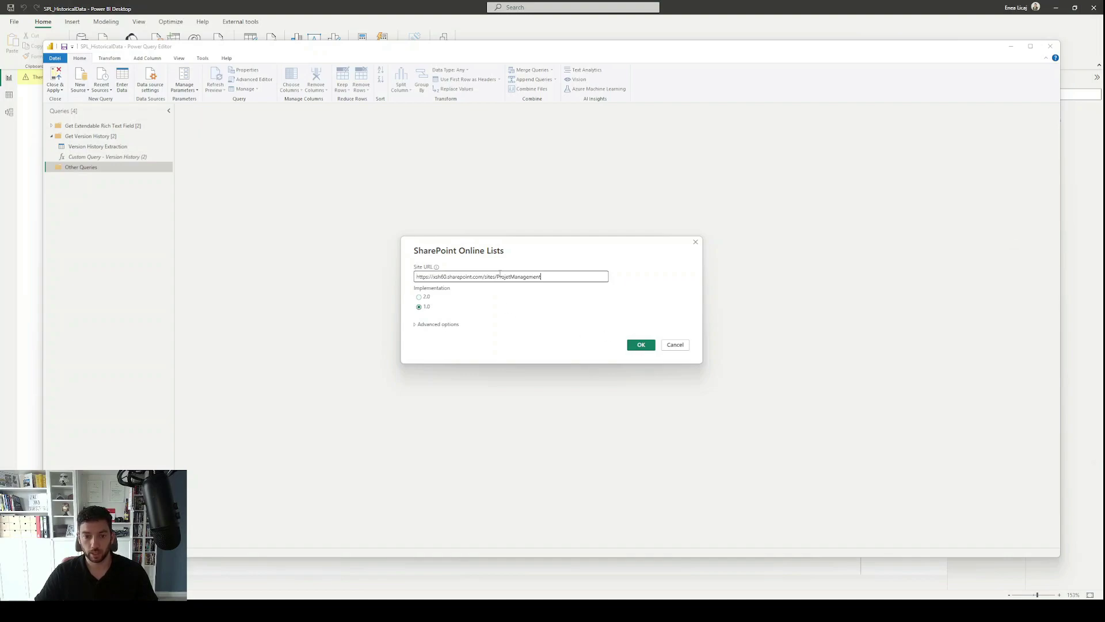
click(646, 347)
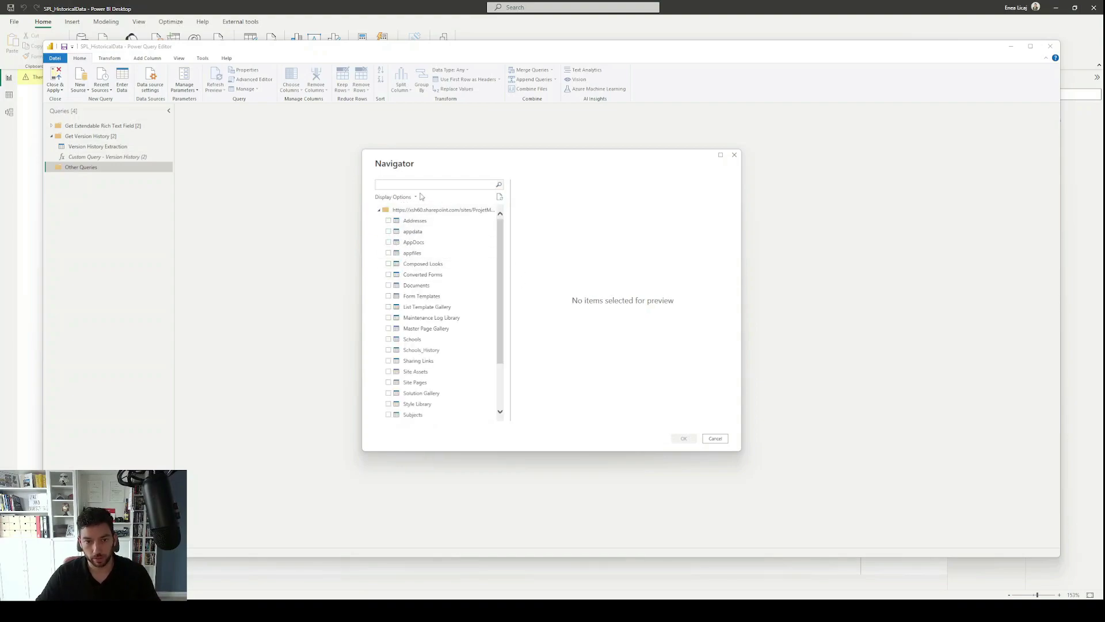
Step: Search the Navigator for 'scho', tick the Schools list and load it
click(423, 187)
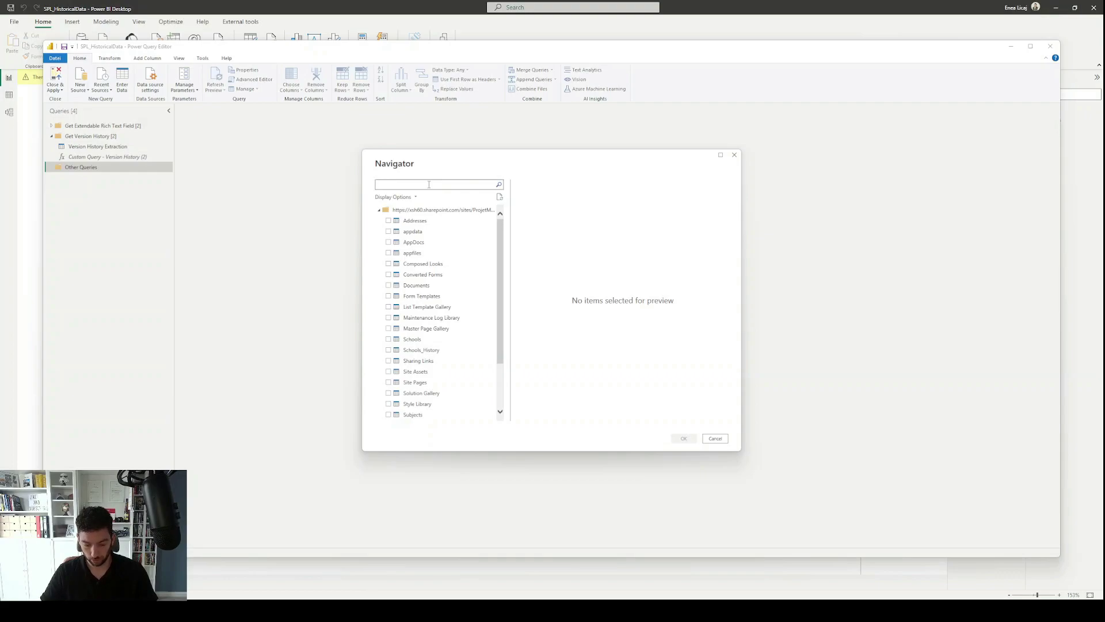
text(schools)
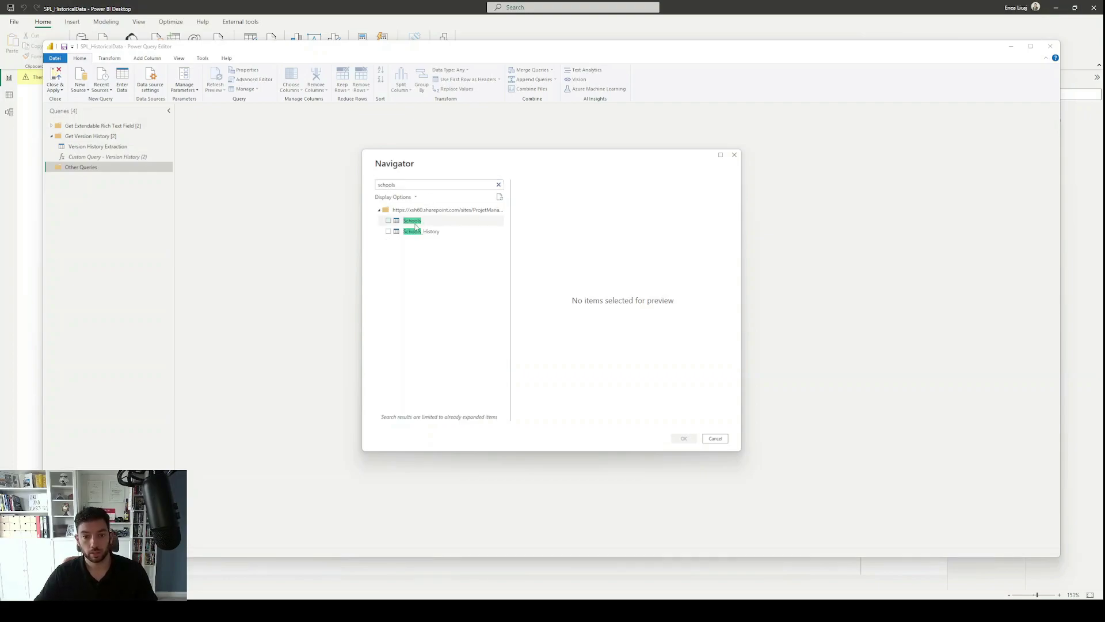
click(403, 221)
click(388, 220)
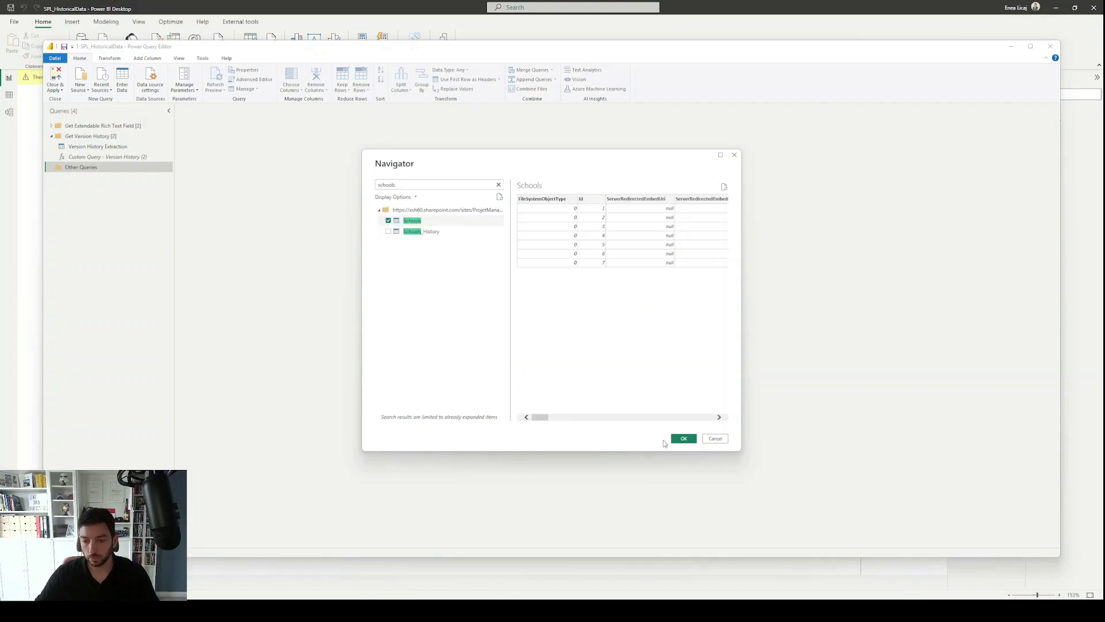
click(684, 438)
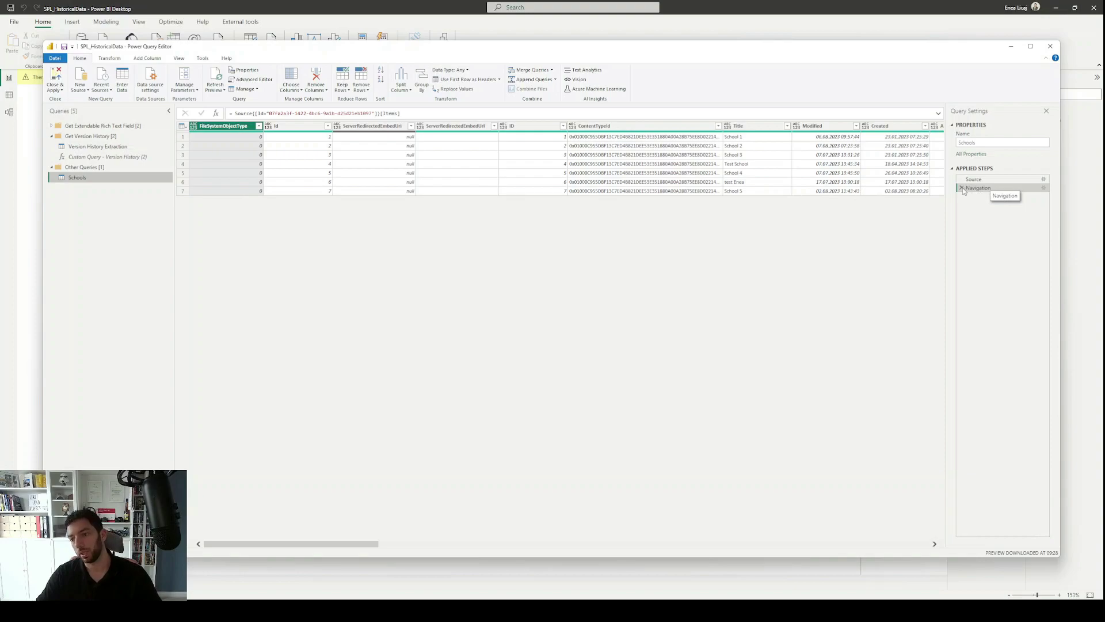
Step: Drop the Navigation step and filter the Title column to keep only the Schools row
click(962, 188)
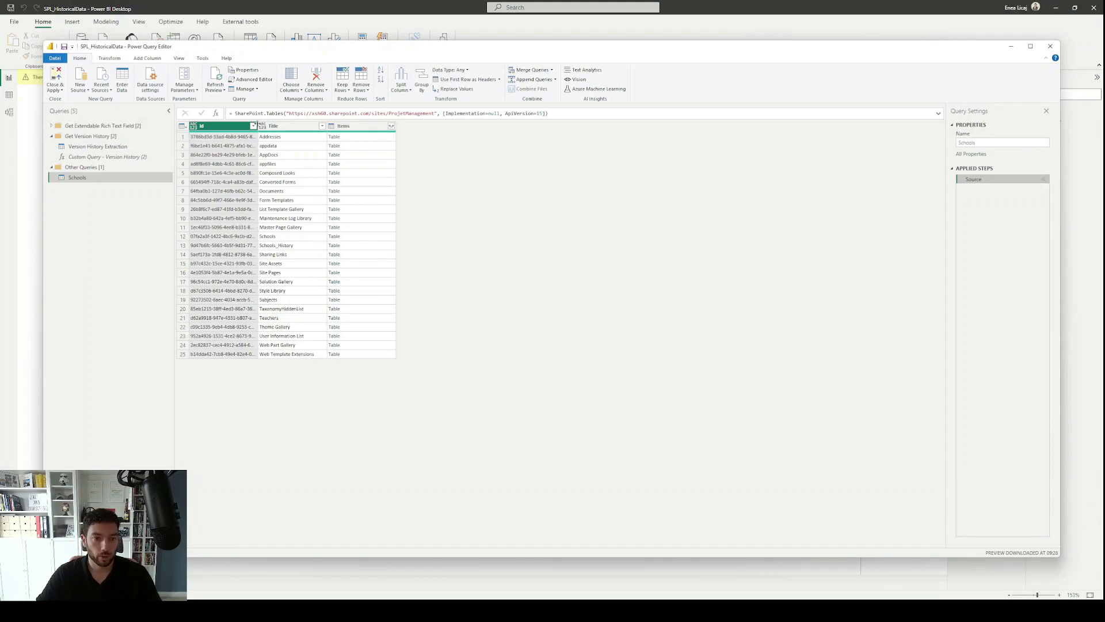
click(321, 127)
click(323, 127)
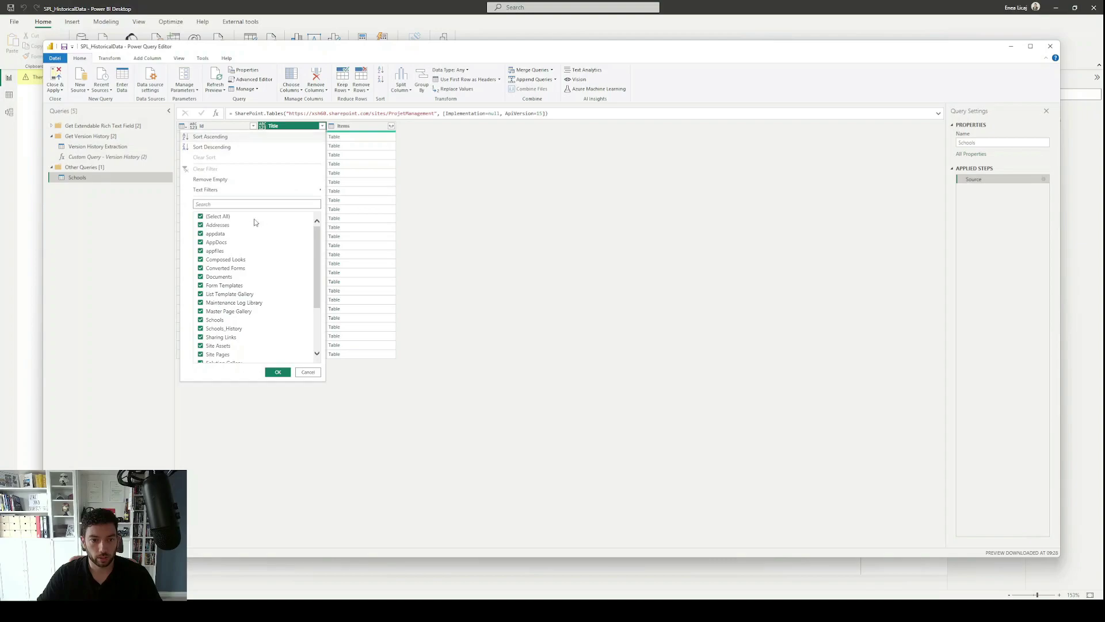
click(228, 217)
click(235, 204)
text(scho)
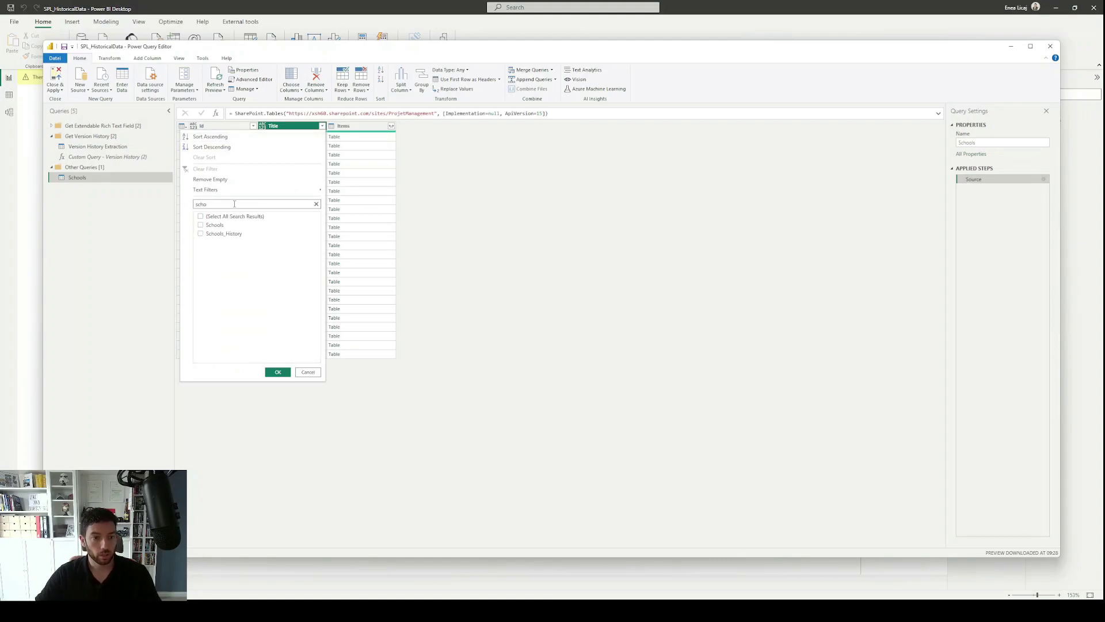
click(201, 225)
click(277, 372)
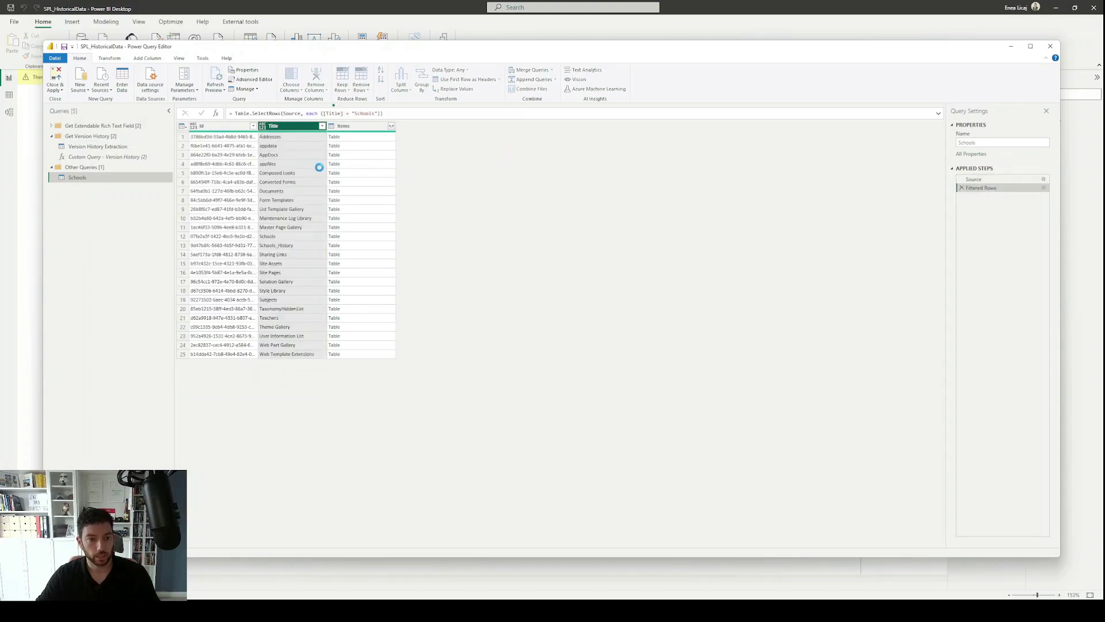
Step: Widen the Id column to inspect it, then delete it
click(239, 129)
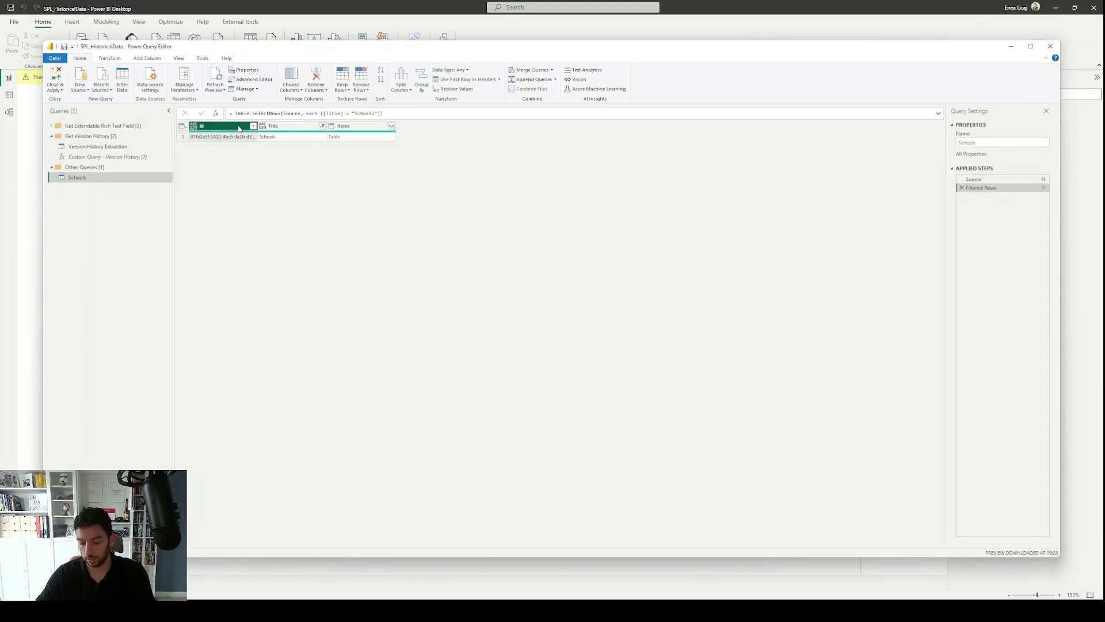
drag(258, 126, 305, 127)
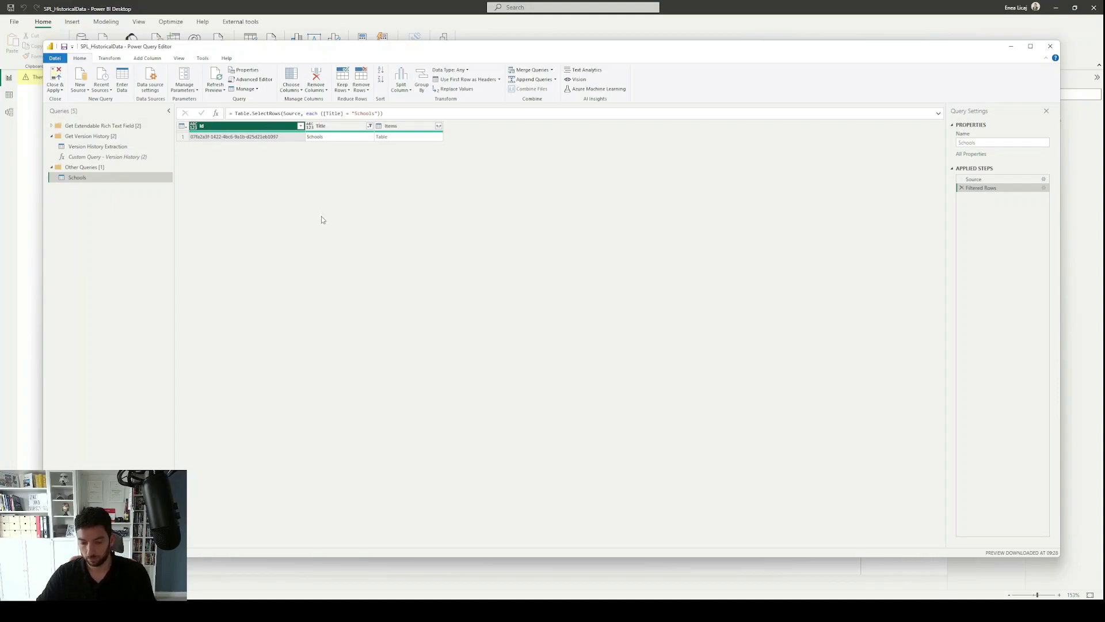
key(Delete)
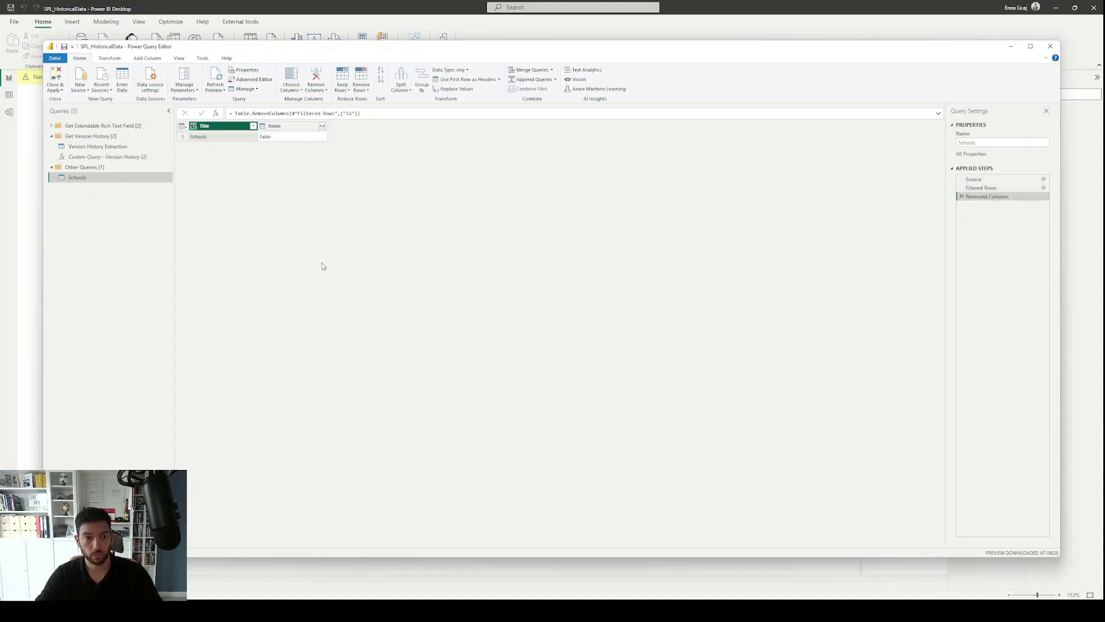
Step: Expand the Items column, keeping only the ParentWebUrl field found by searching 'parent'
click(323, 128)
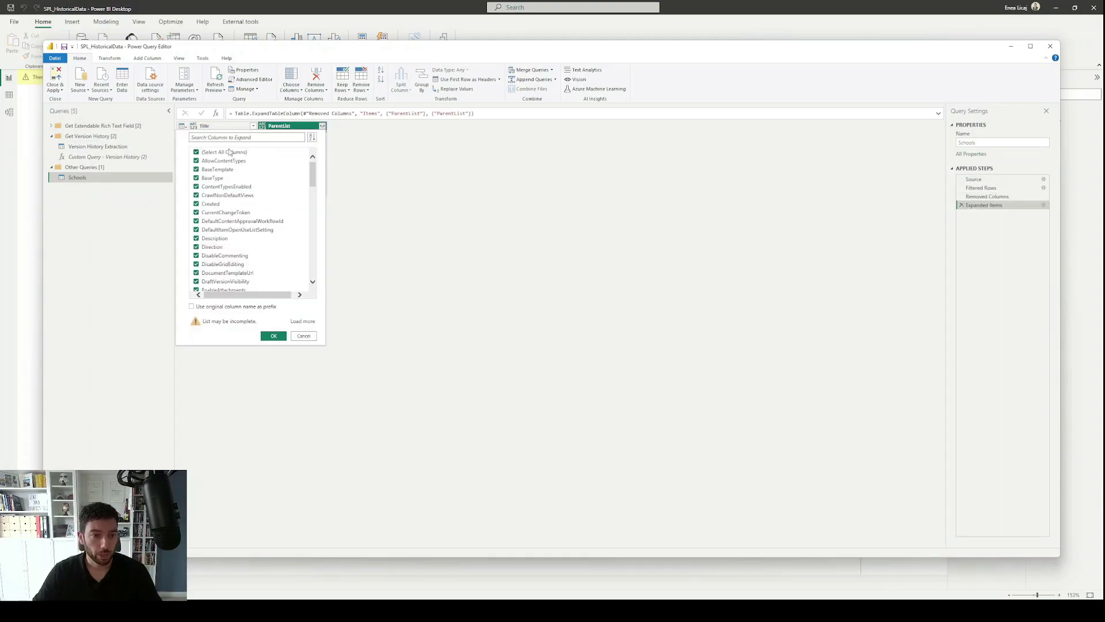
scroll(244, 220, down, 6)
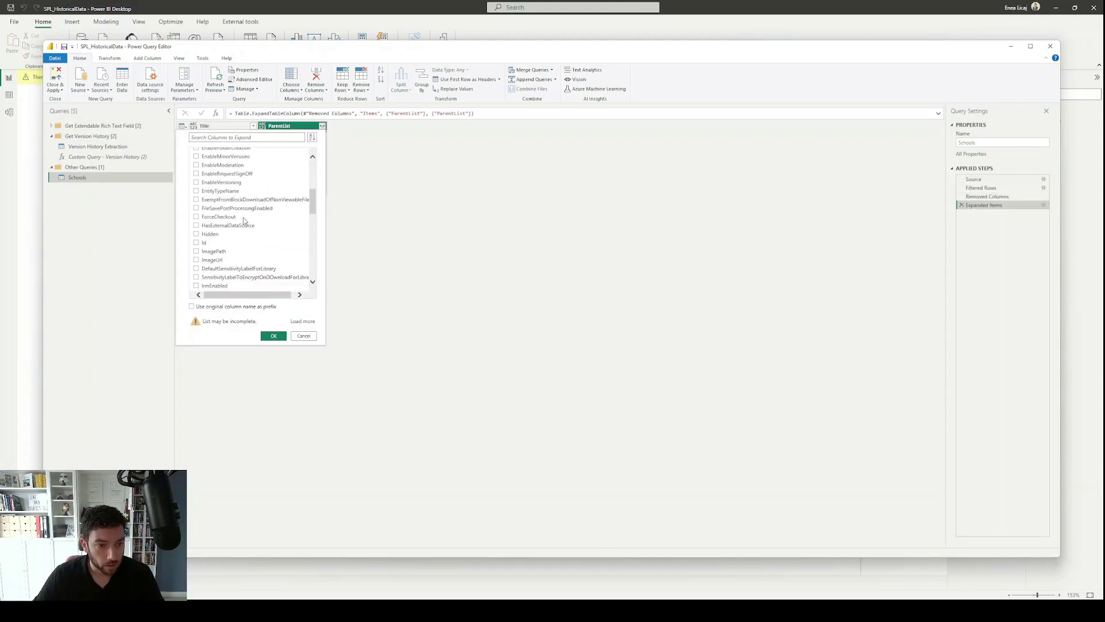
scroll(242, 231, down, 3)
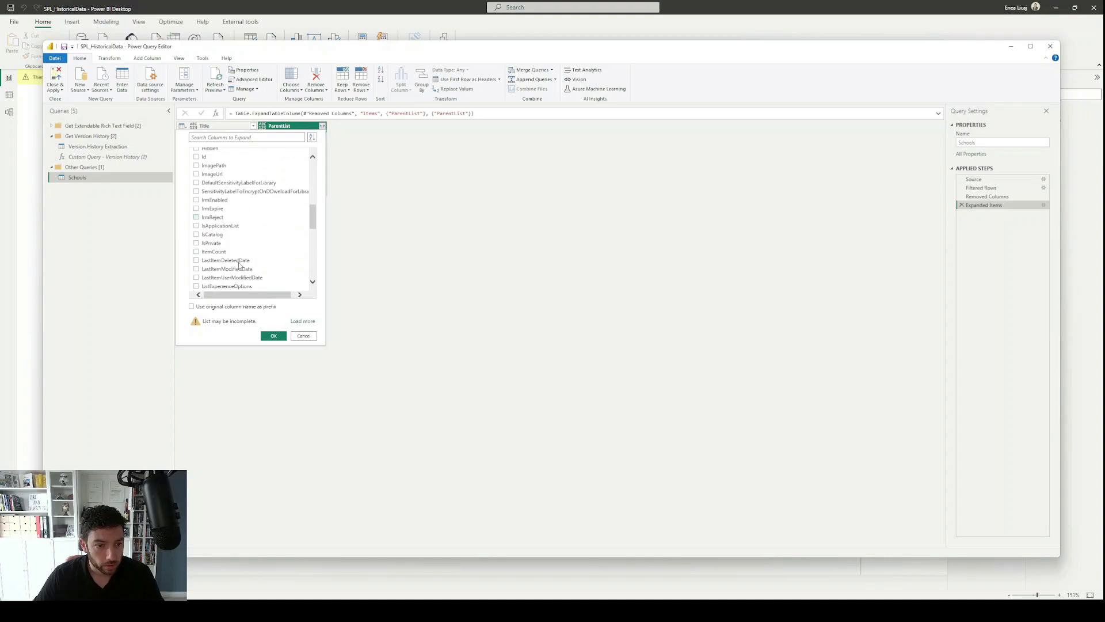
click(247, 138)
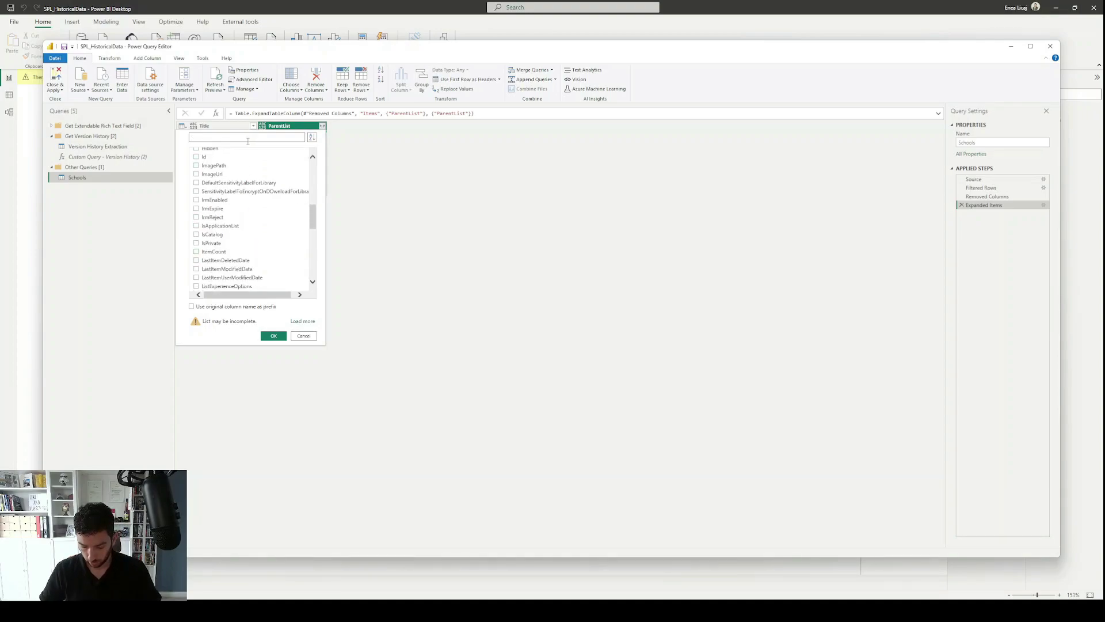
text(parent)
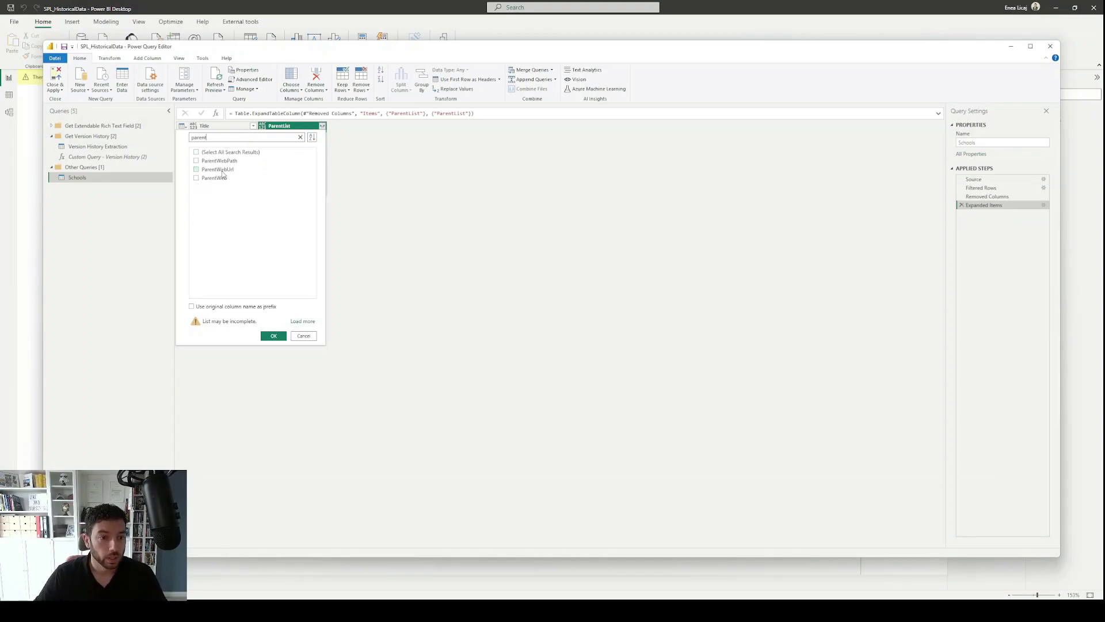
click(274, 335)
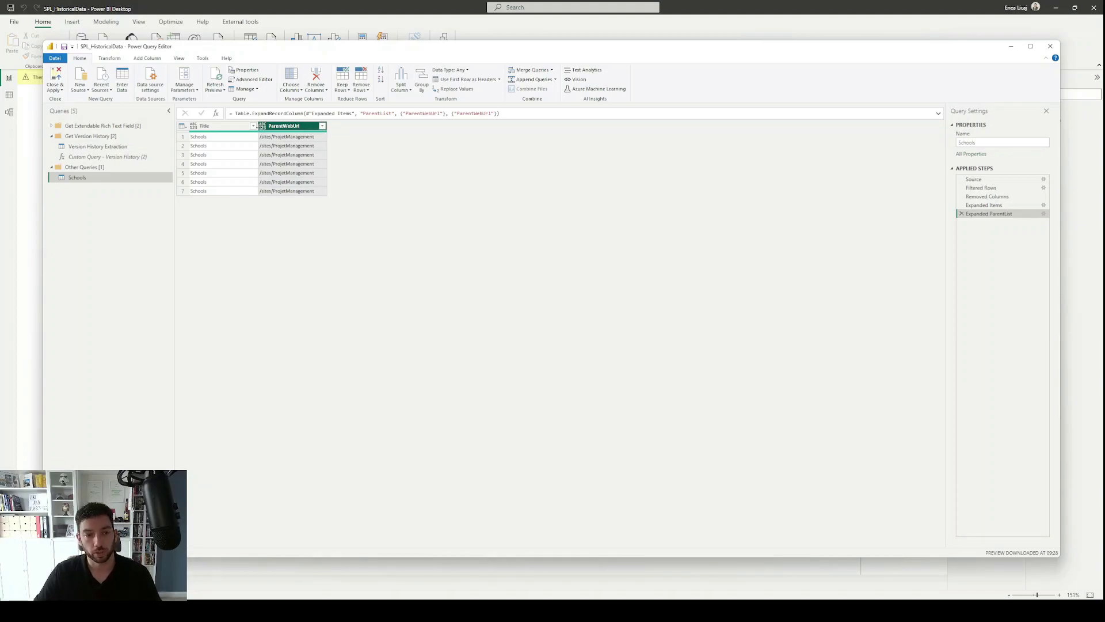
Step: Set ParentWebUrl to Text and split it by the '/' delimiter at the right-most occurrence
click(260, 126)
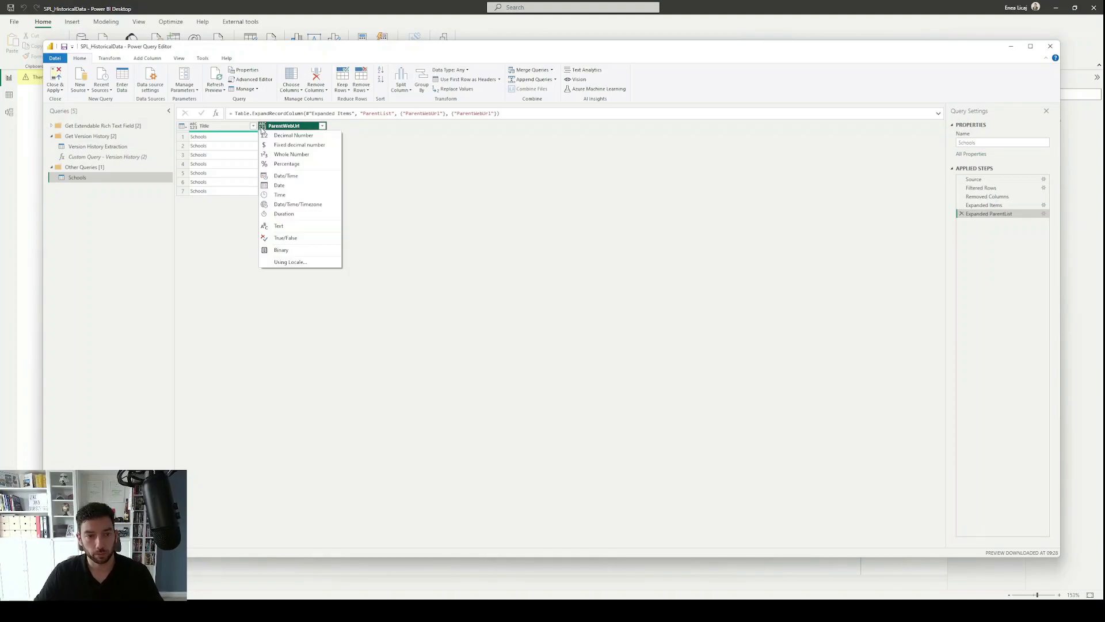
click(290, 227)
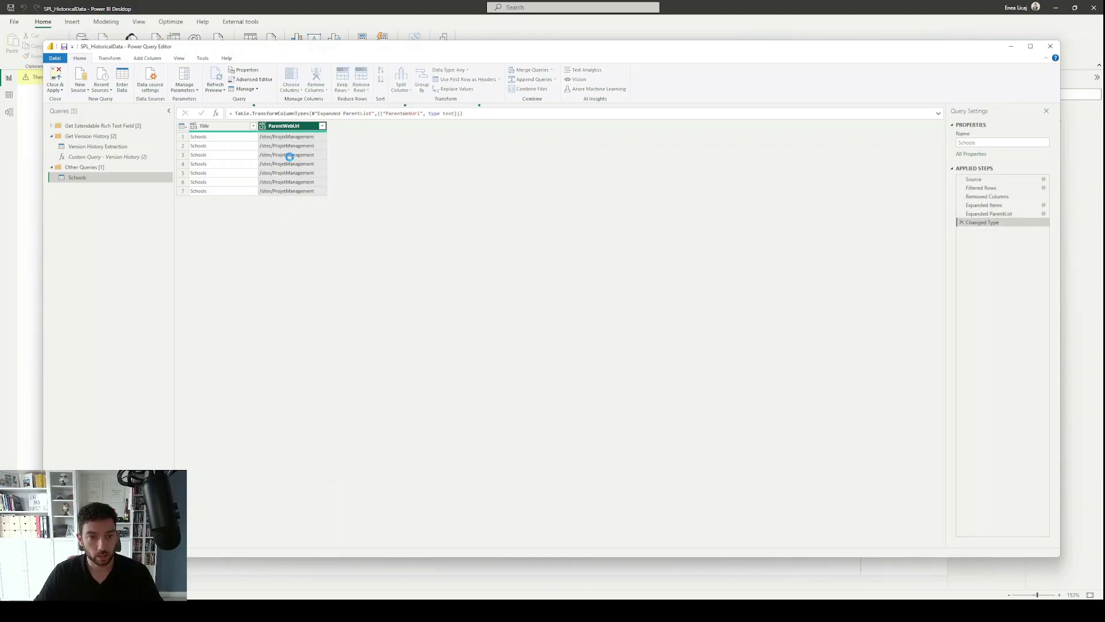
right_click(281, 128)
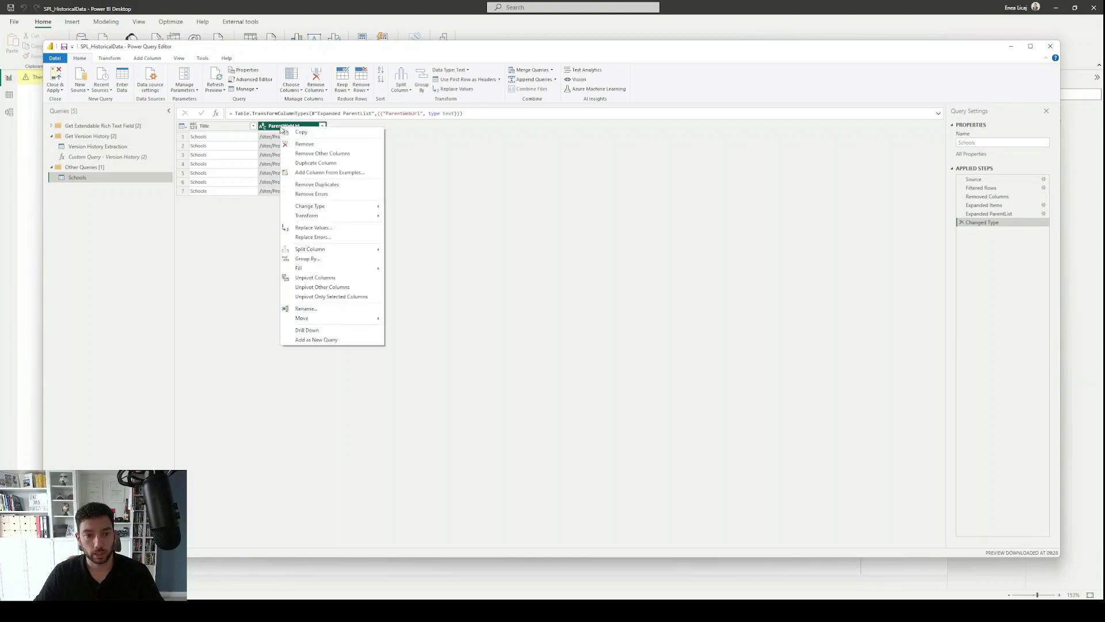
mouse_move(323, 250)
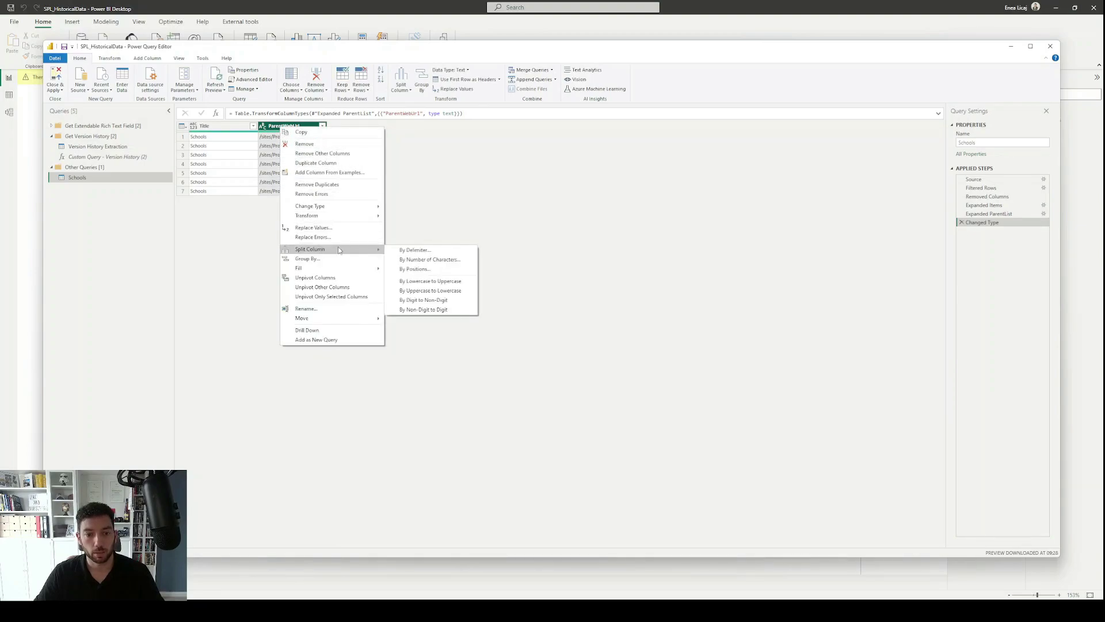
click(411, 250)
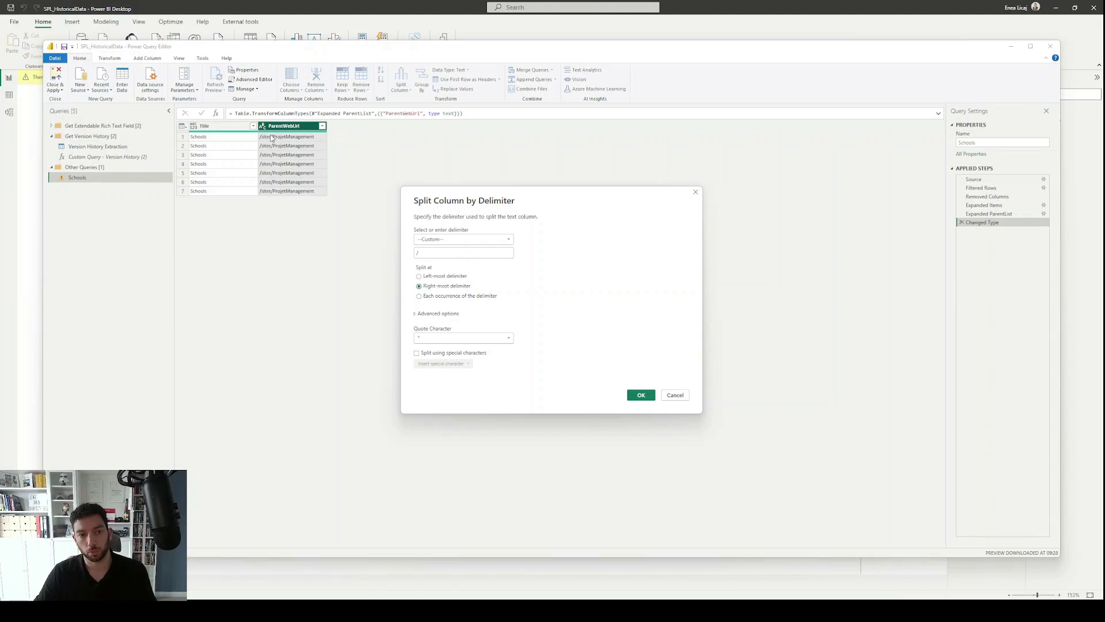
click(641, 395)
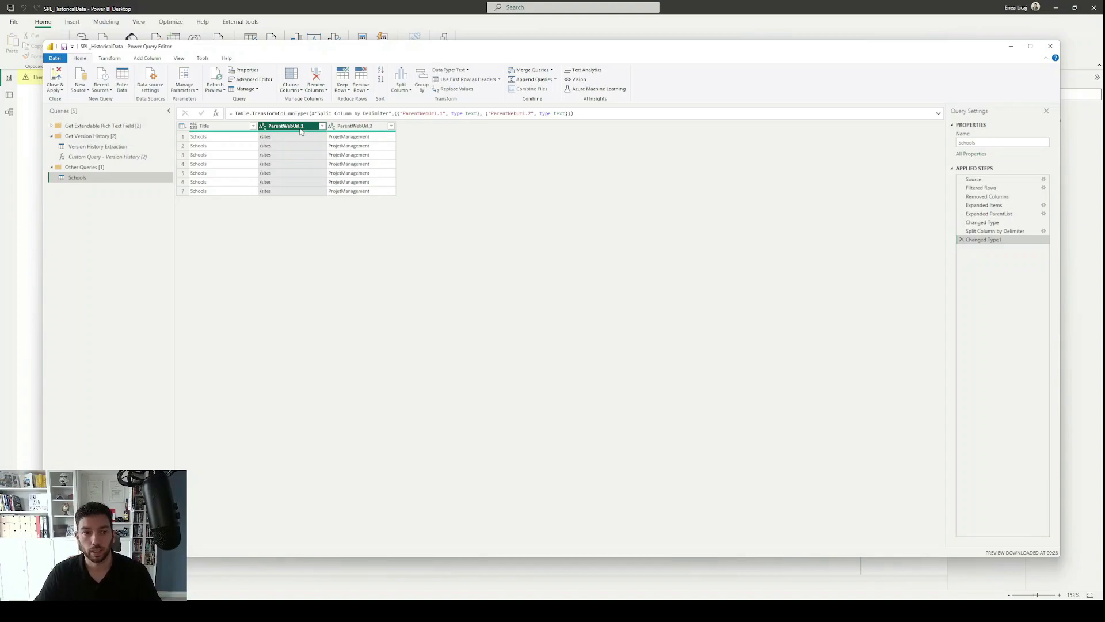
Step: Delete ParentWebUrl.1 and rename ParentWebUrl.2 to SharePointSiteName
key(Delete)
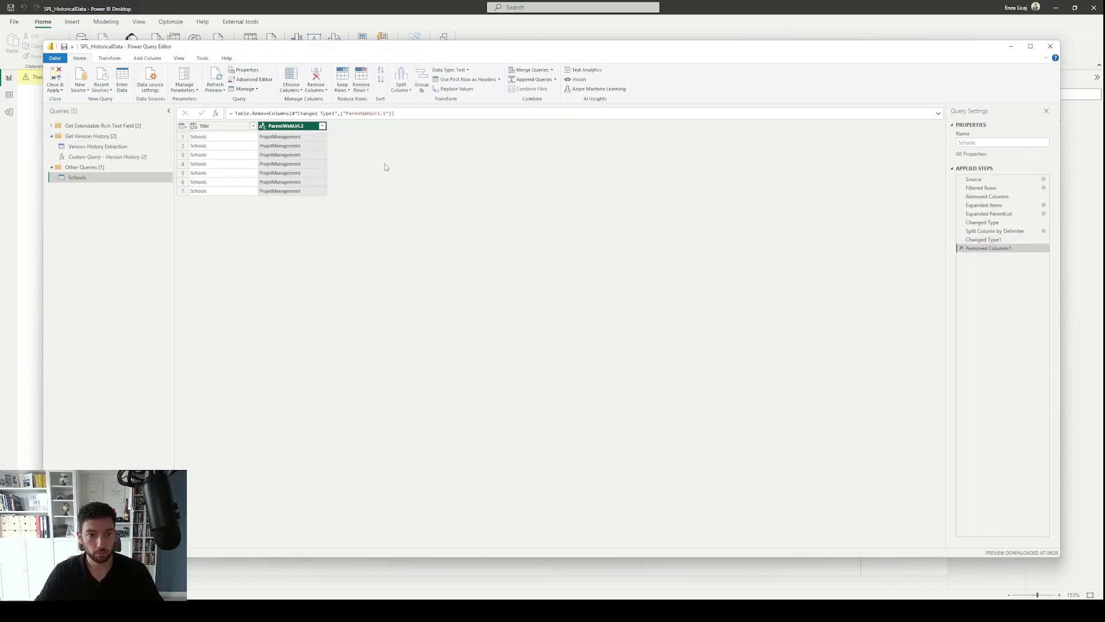
key(ctrl+a)
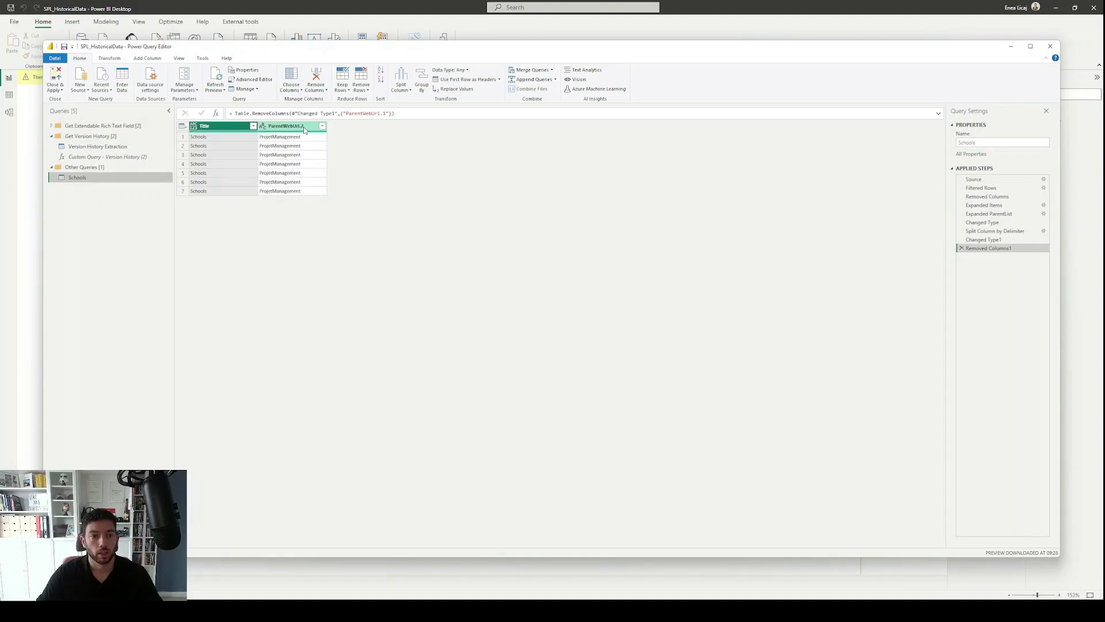
double_click(305, 131)
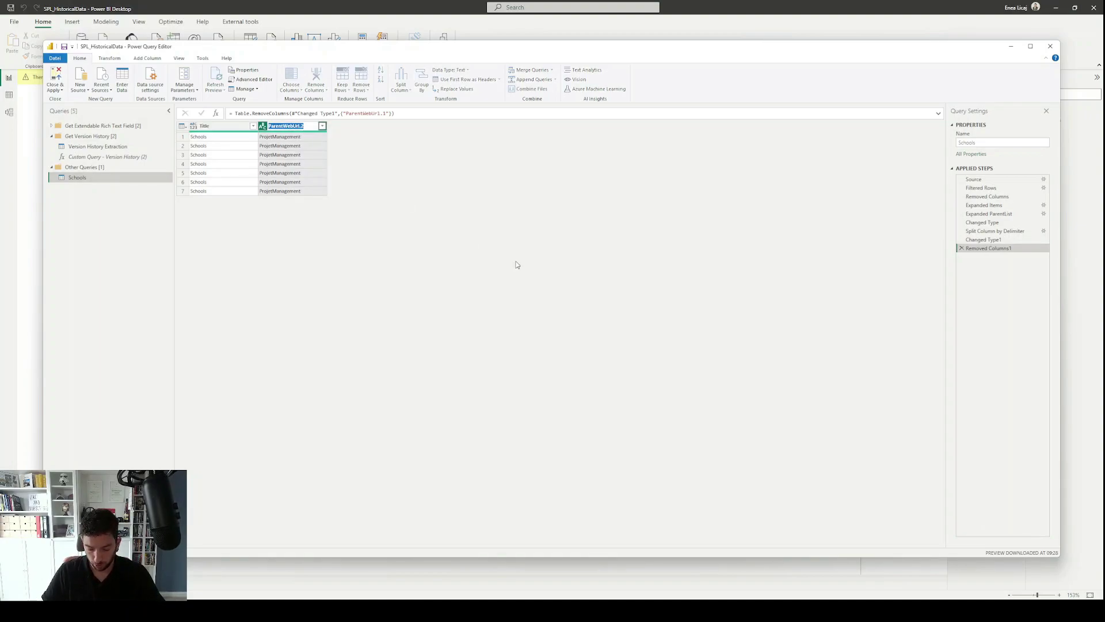
text(S)
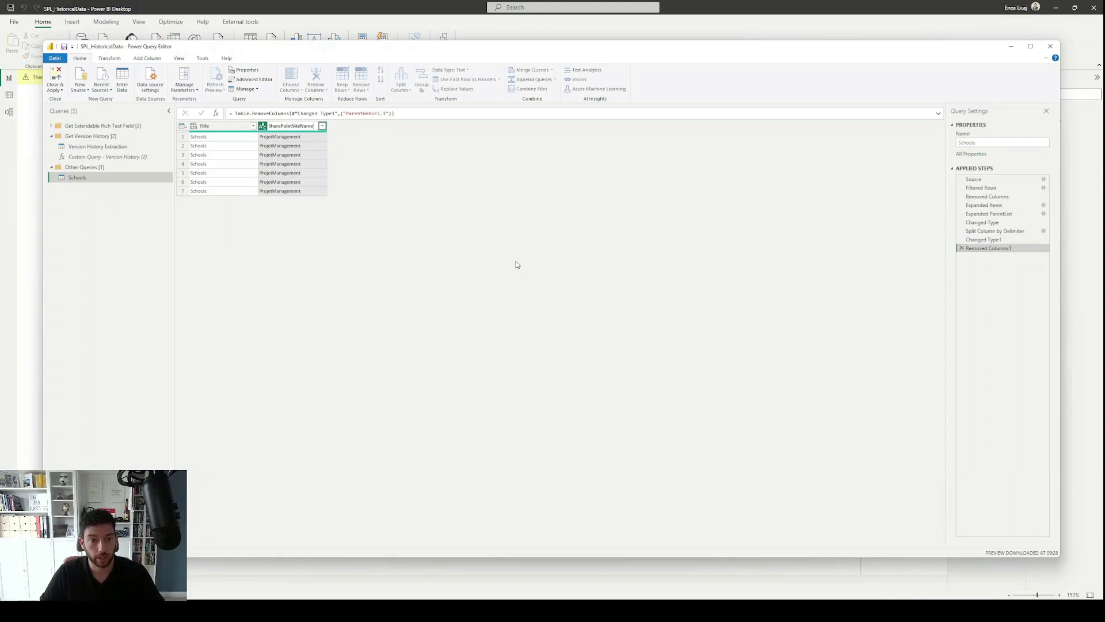
text(harePointSiteName)
key(Return)
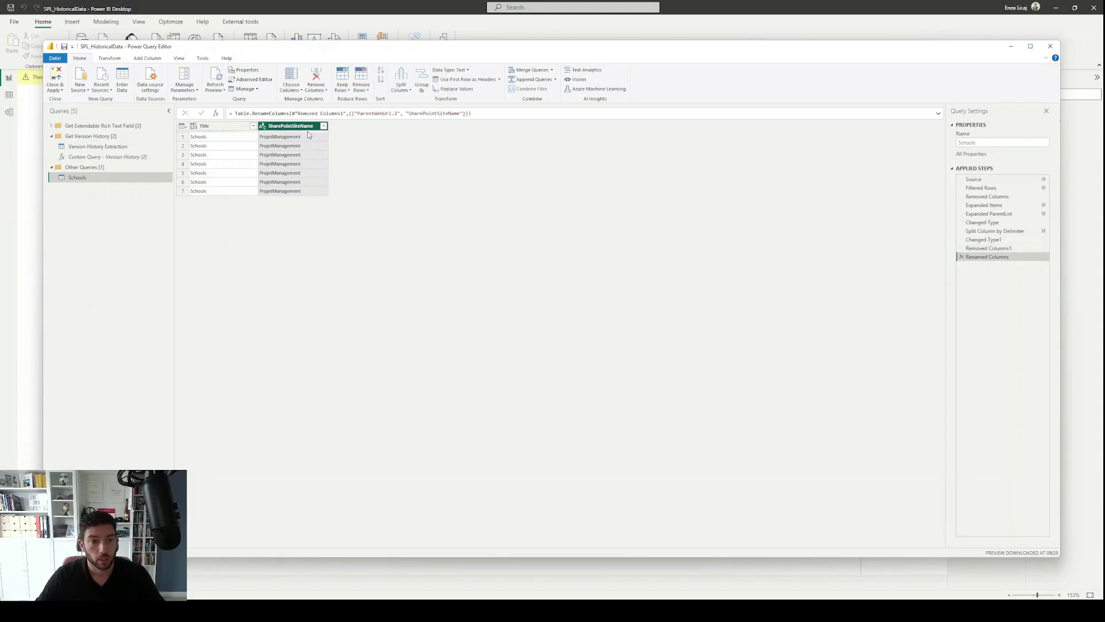
Step: Edit the Expanded Items step to also expand the ID field
click(1045, 204)
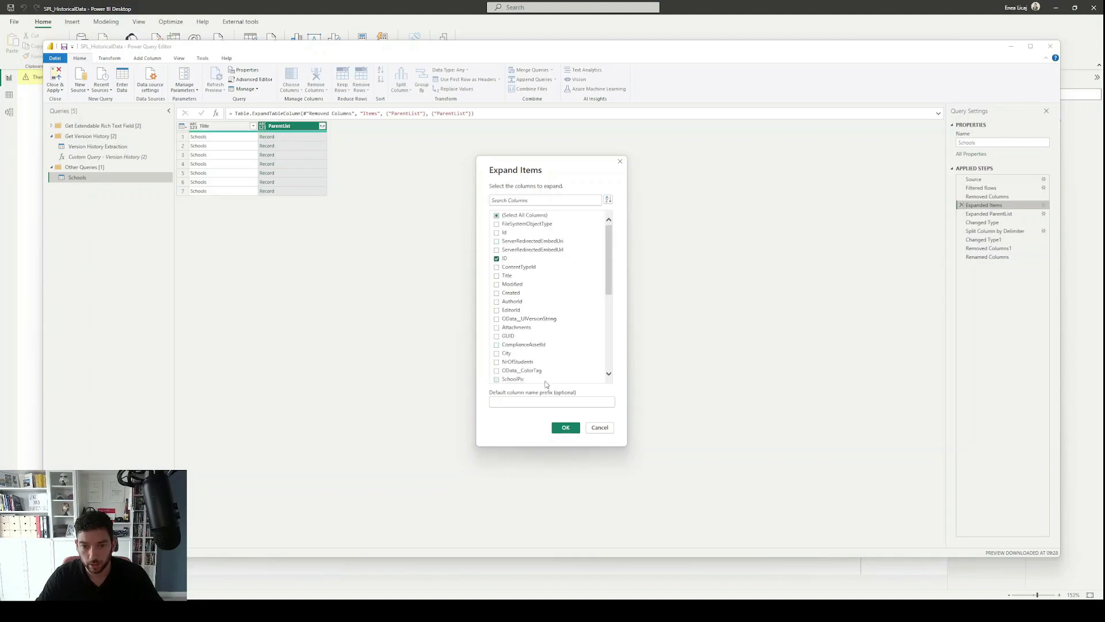
click(564, 429)
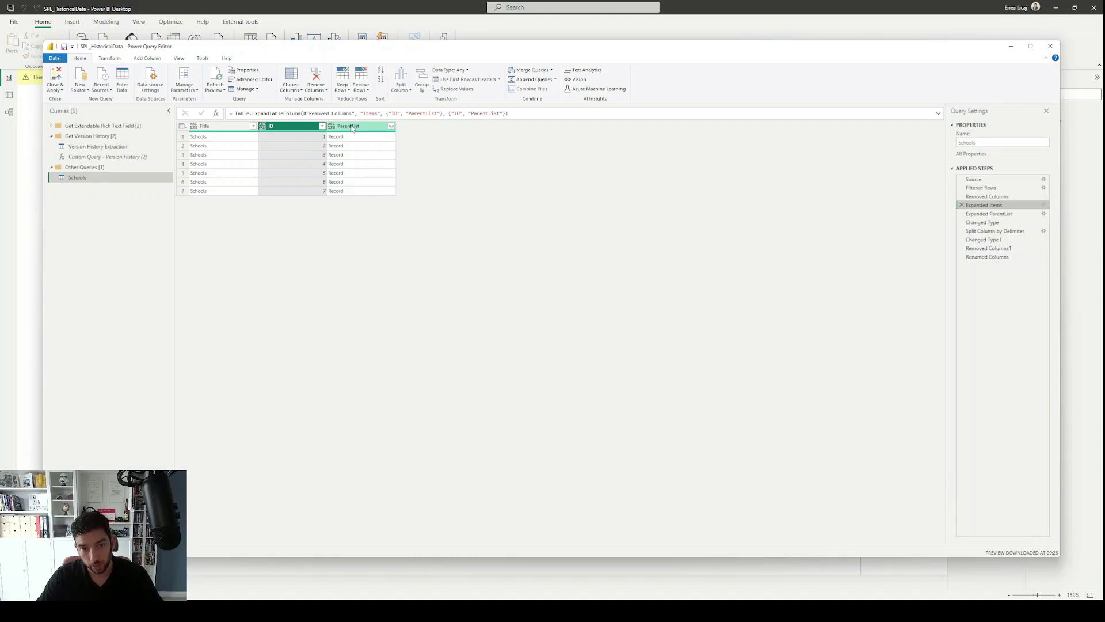
Step: Move ID to the front, then rename Title to SharePointListName and ID to ItemID
click(996, 257)
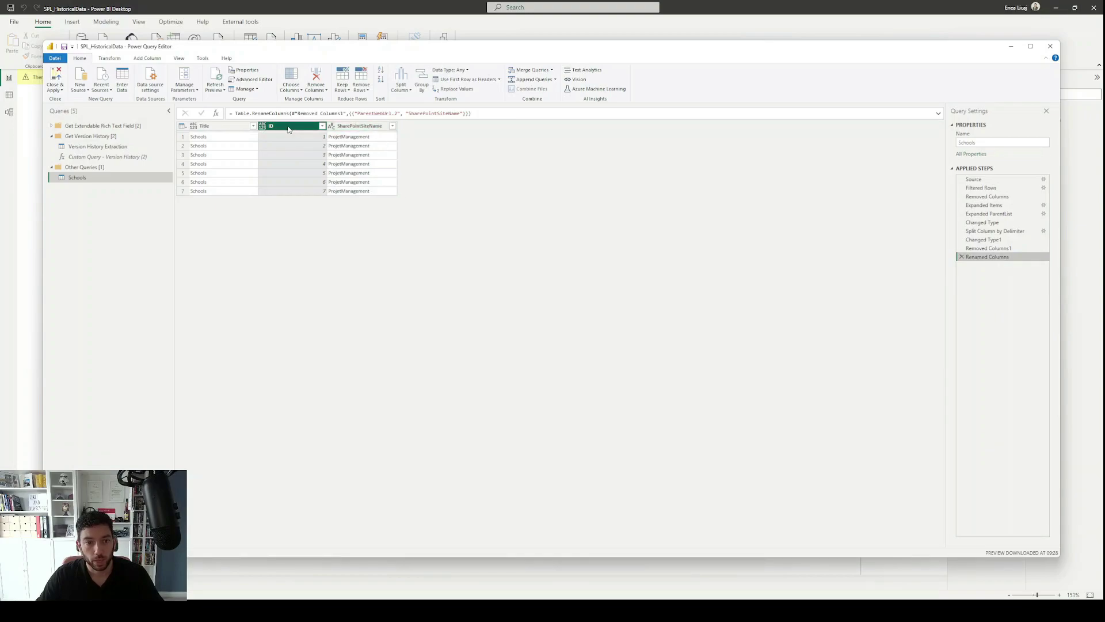
drag(287, 128, 219, 126)
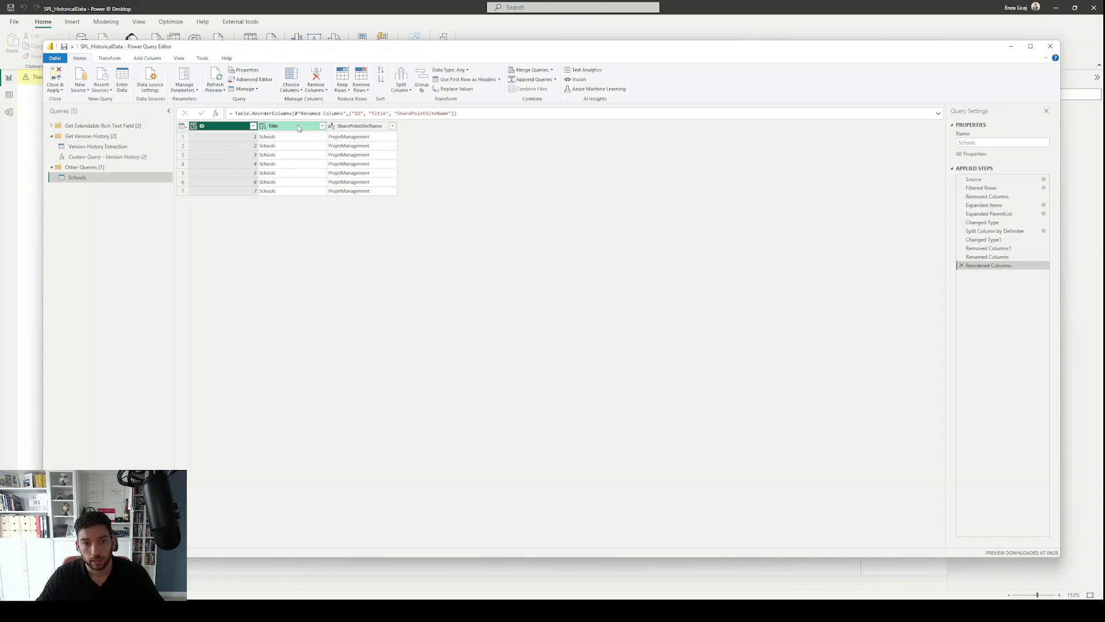
double_click(282, 126)
text(SharePointListNam)
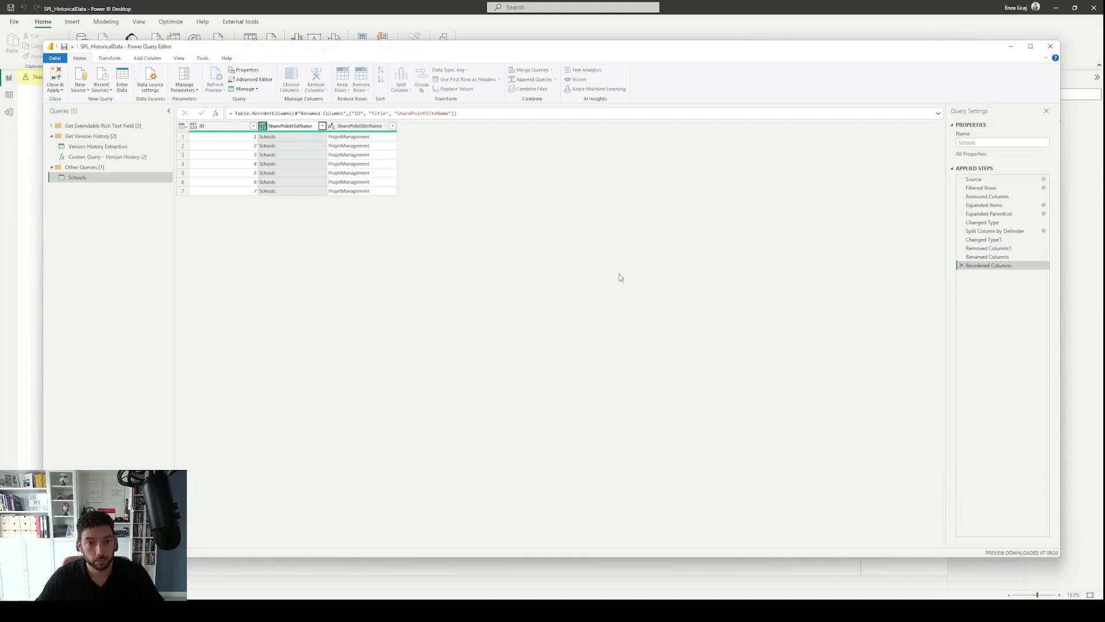
key(Return)
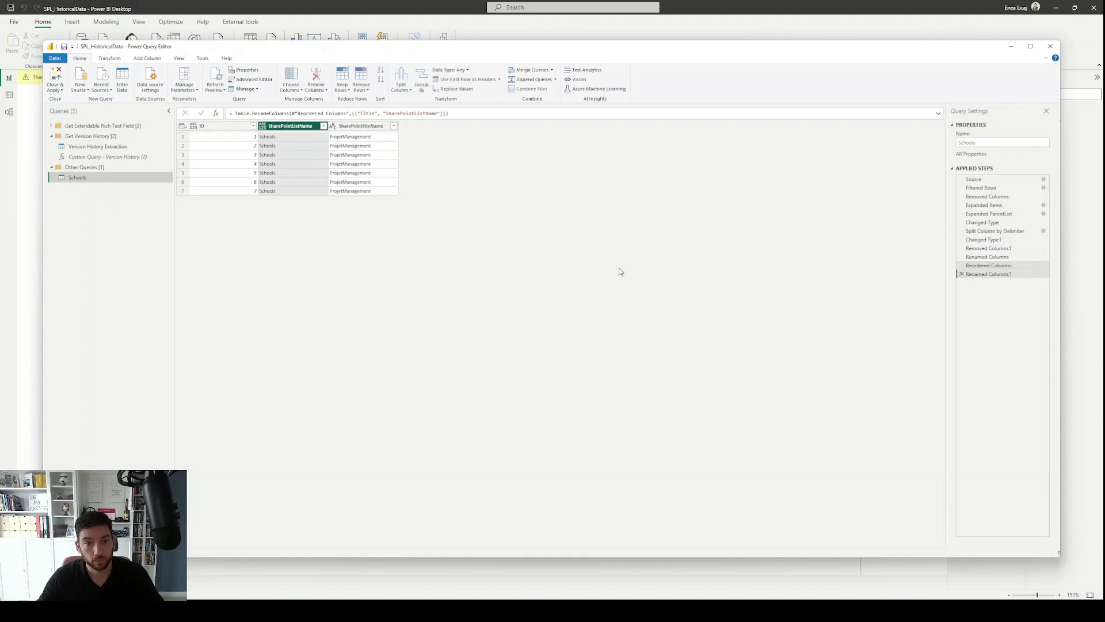
click(202, 126)
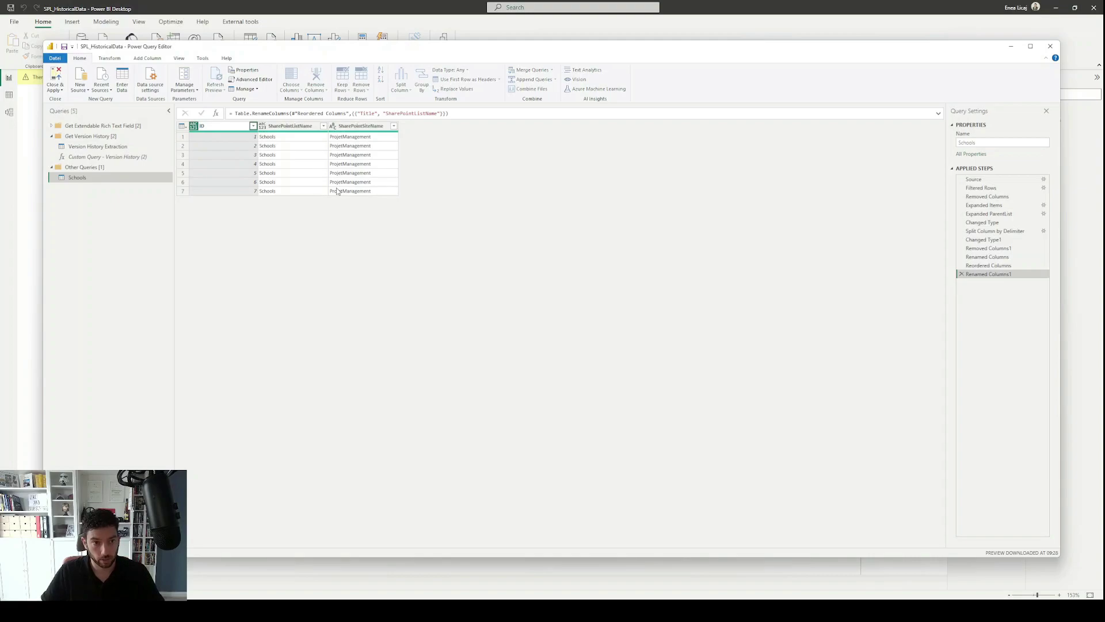
text(Item)
key(Return)
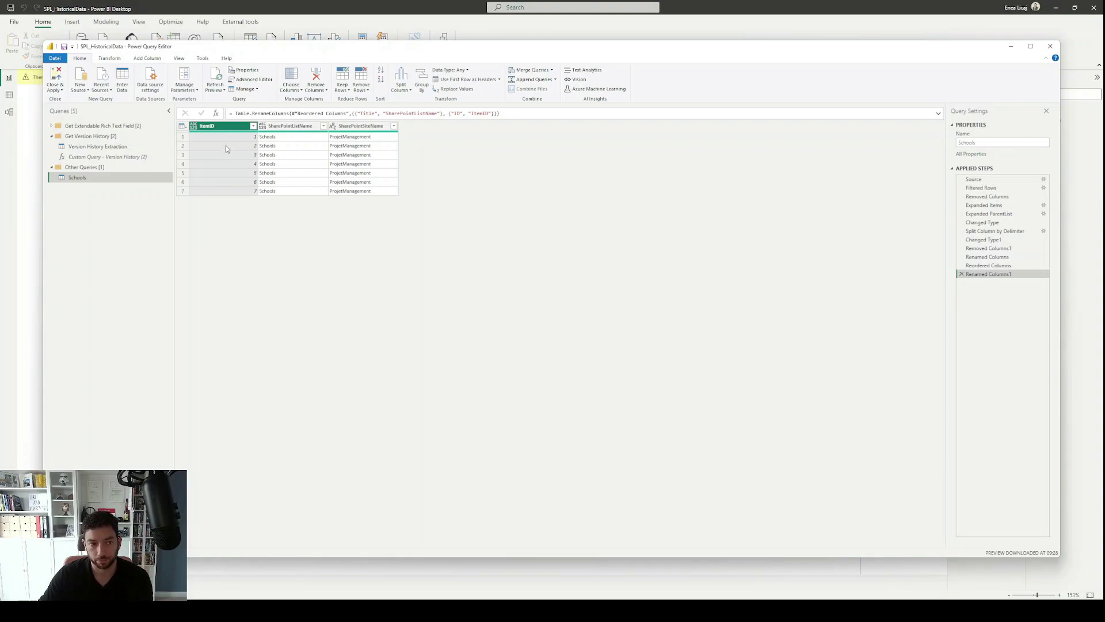
Step: Copy all code of Custom Query - Version History (2) from the Advanced Editor
click(108, 159)
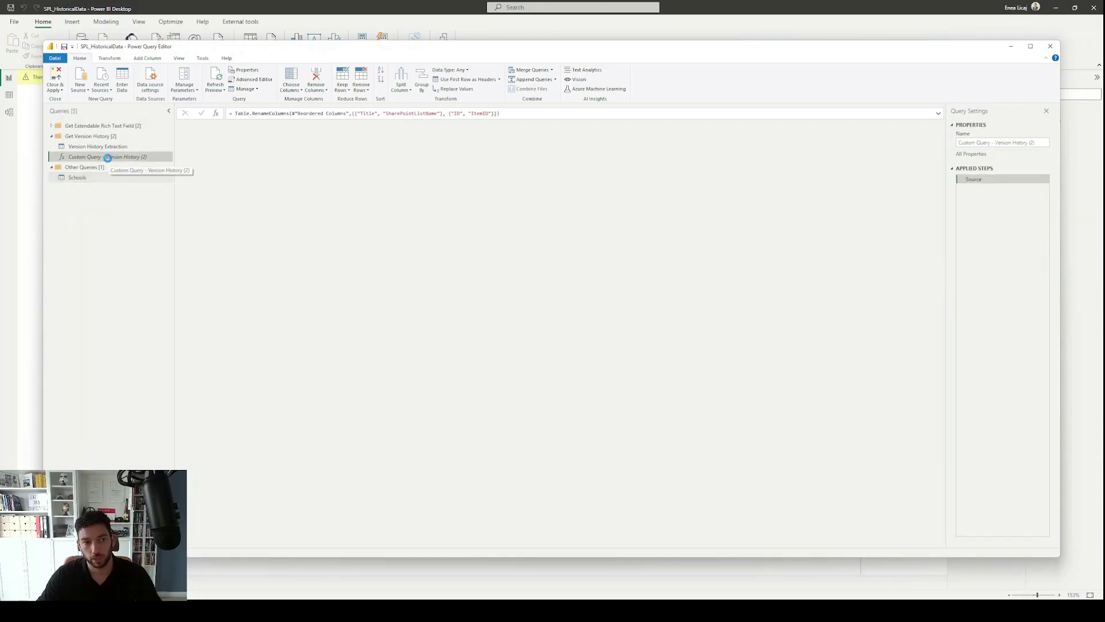
click(251, 80)
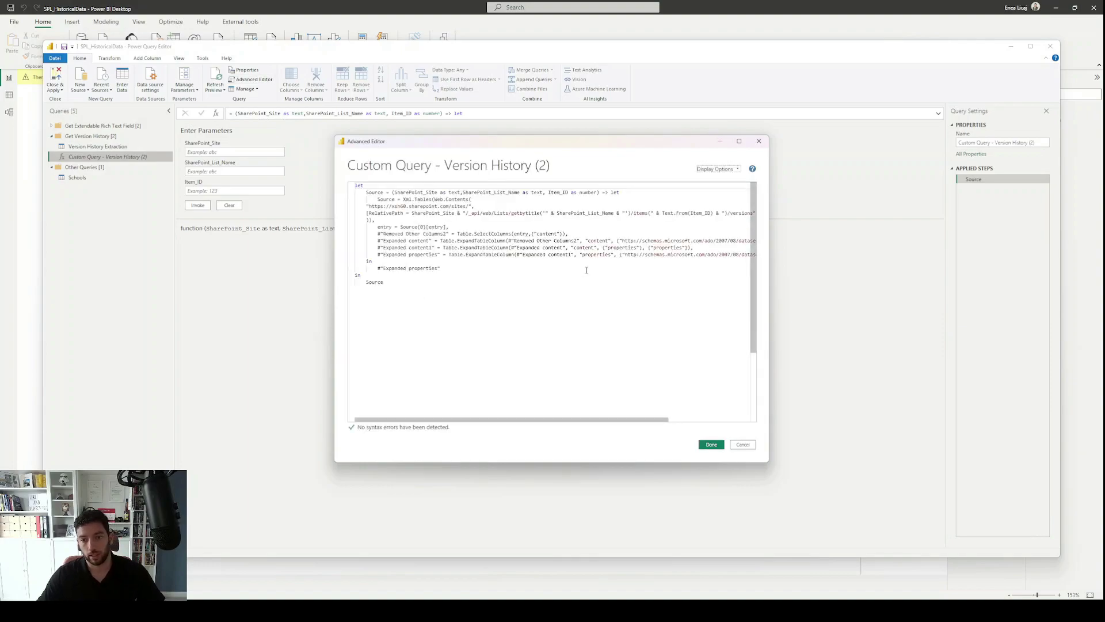
key(ctrl+a)
key(ctrl+c)
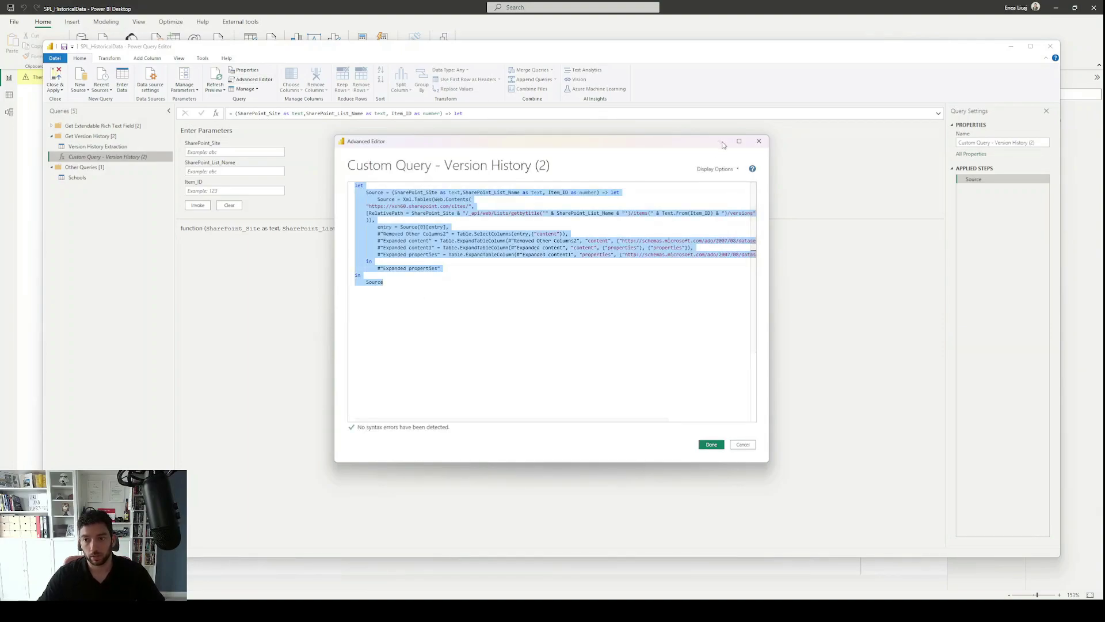
click(757, 146)
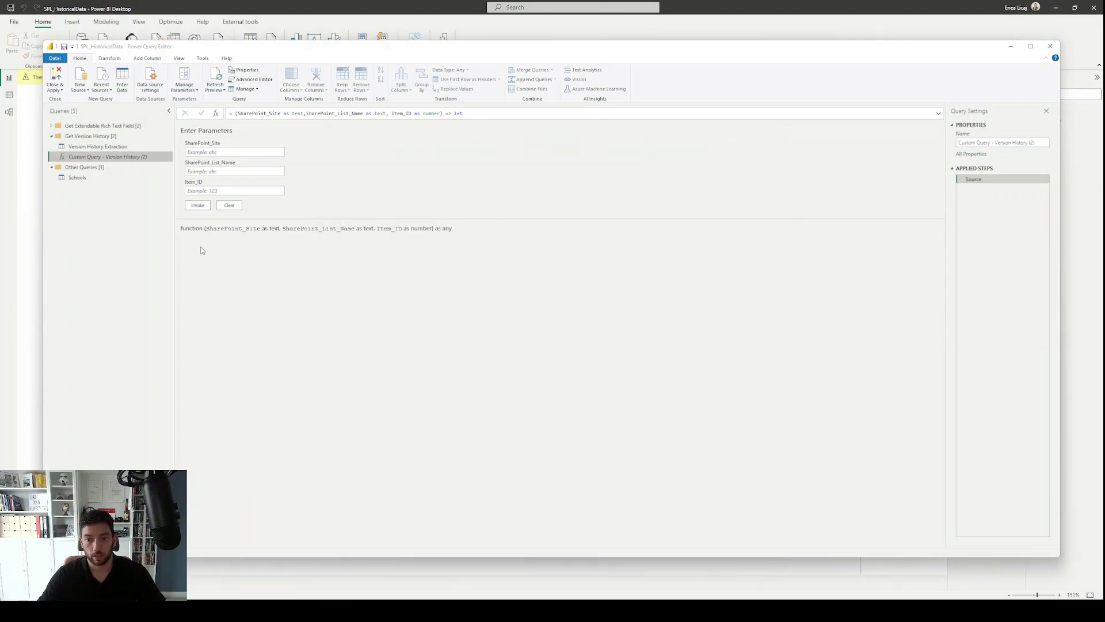
Step: Add a new blank query and name it CustomVersionHistory
click(92, 179)
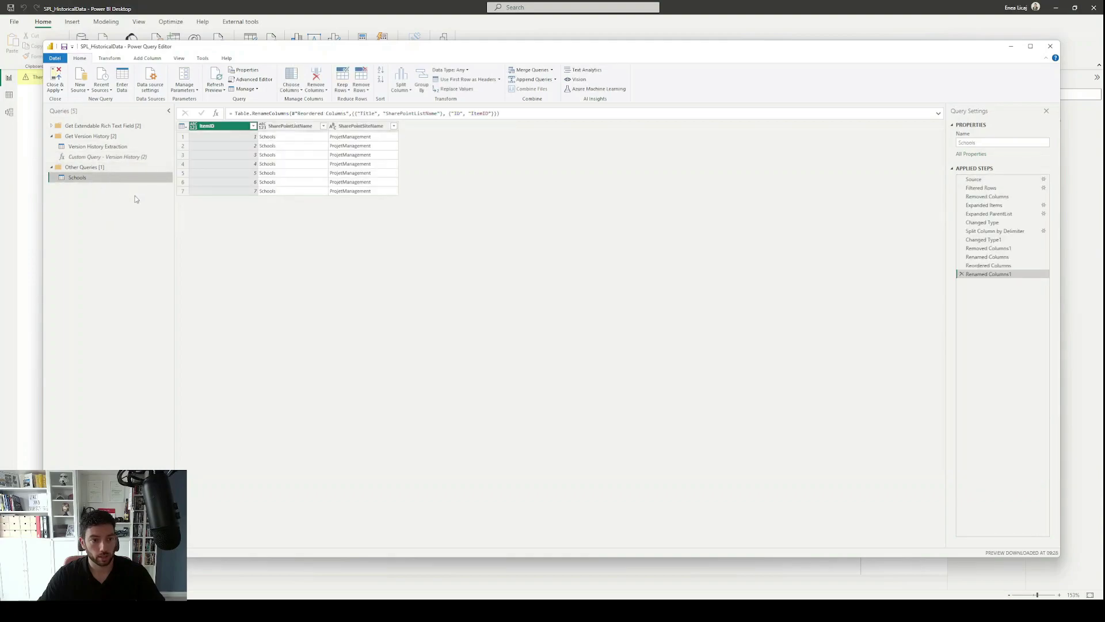
right_click(74, 215)
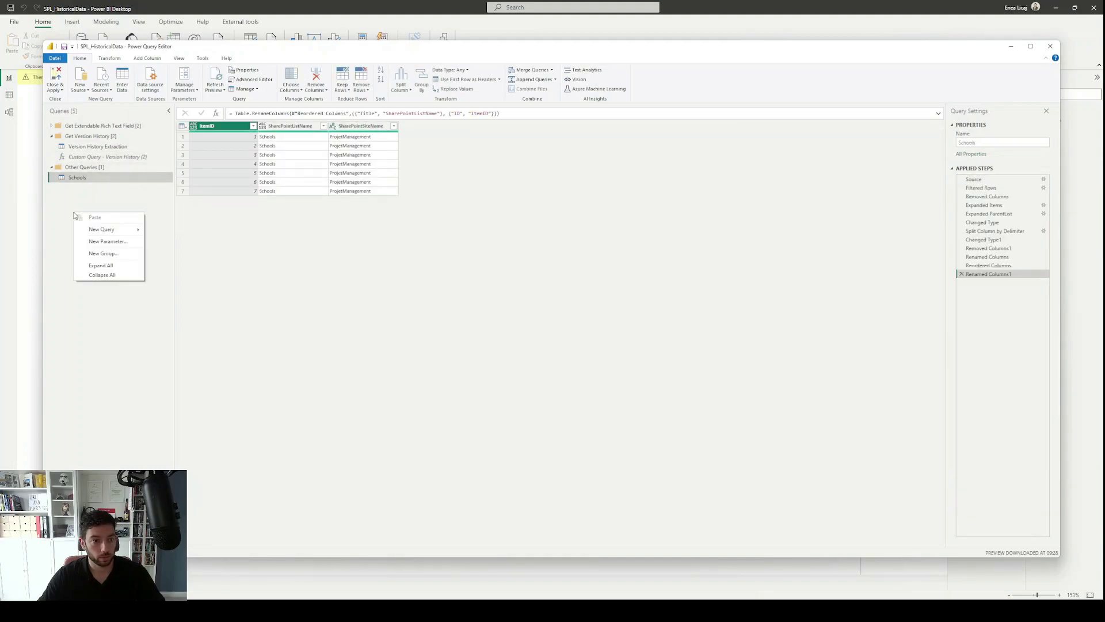
mouse_move(110, 232)
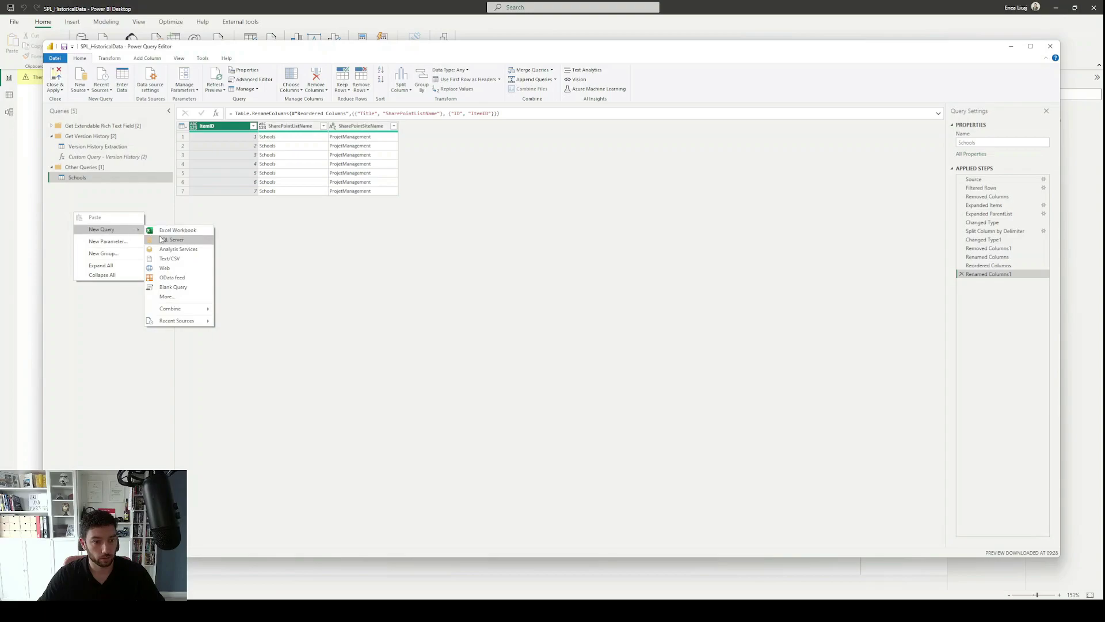
click(172, 287)
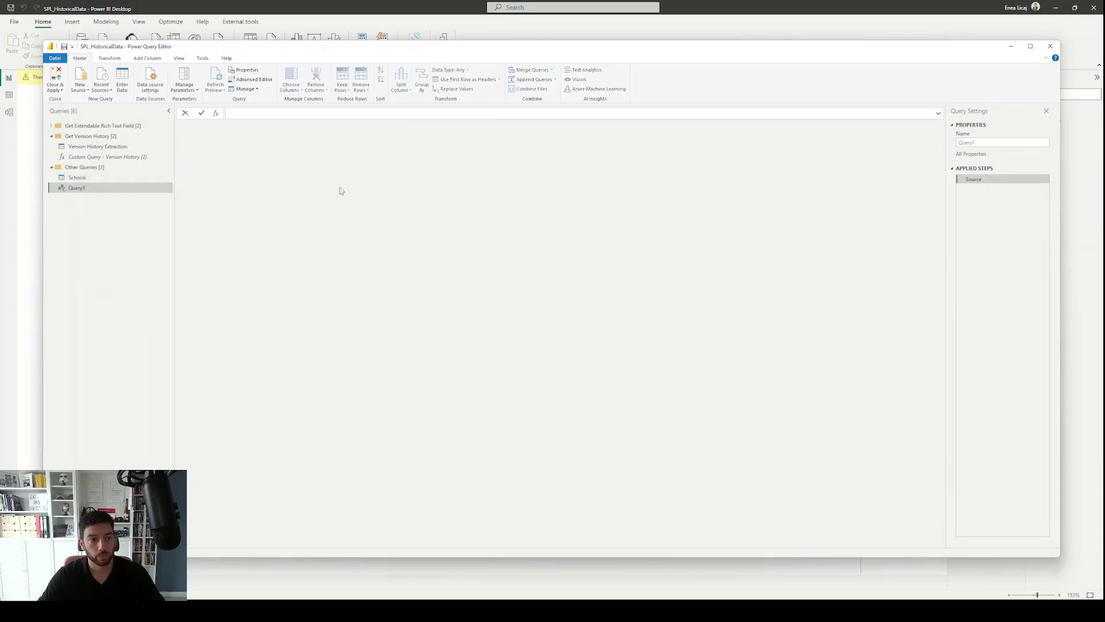
double_click(105, 189)
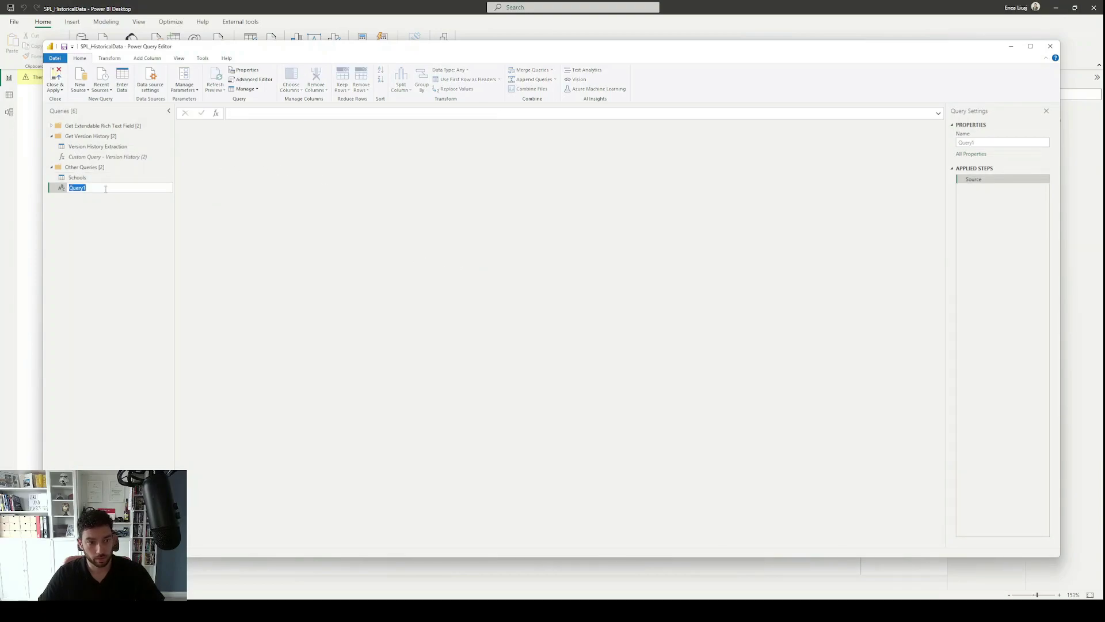
text(CustomVe)
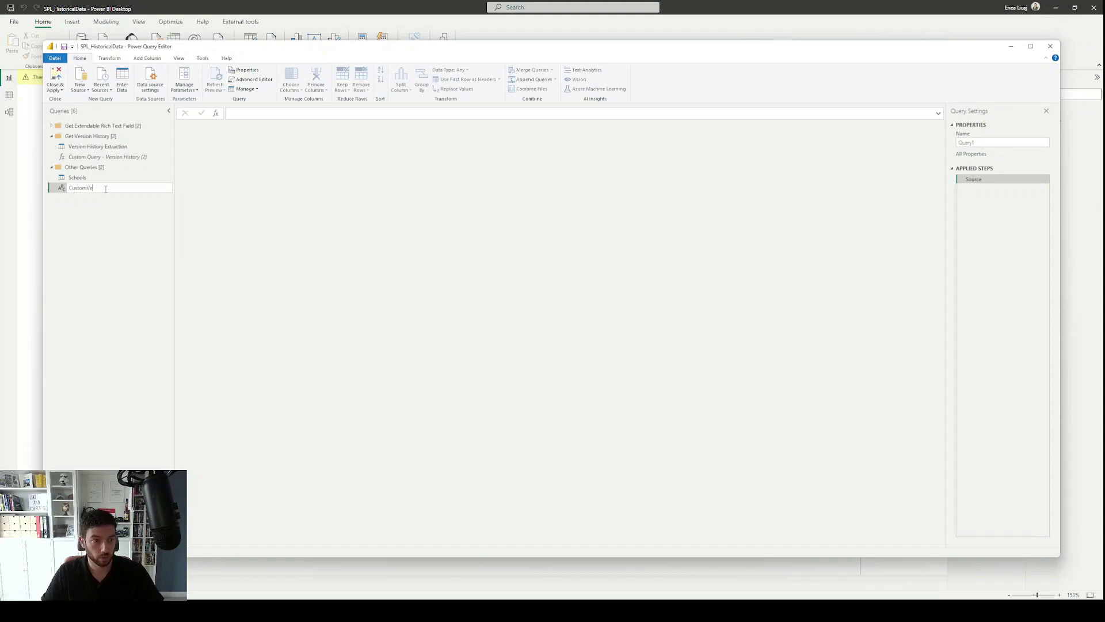
text(rsionHistory)
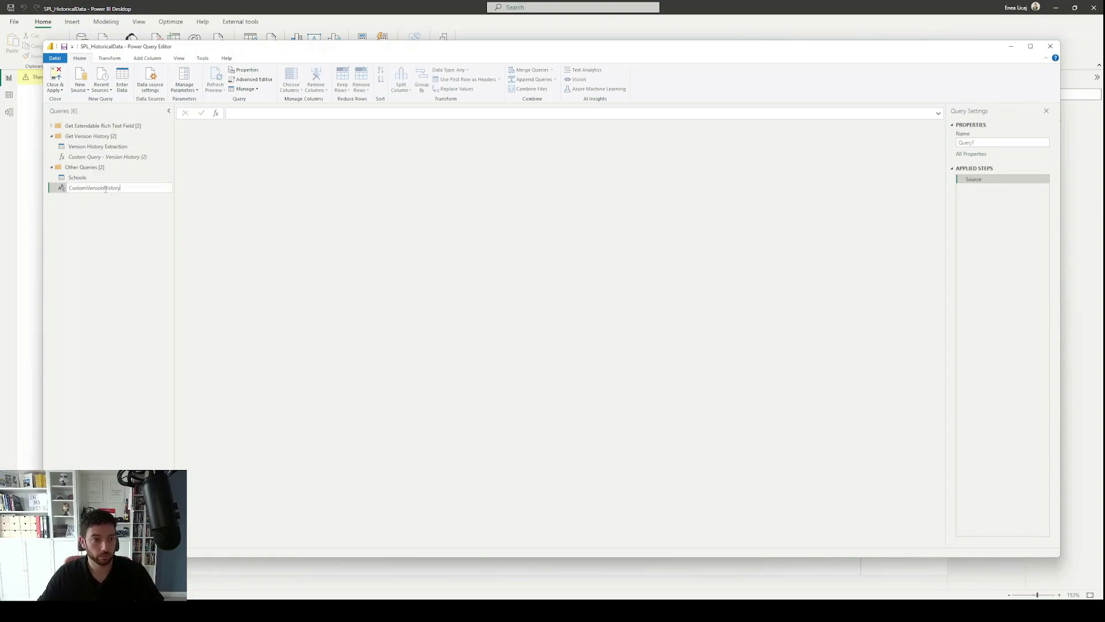
key(Return)
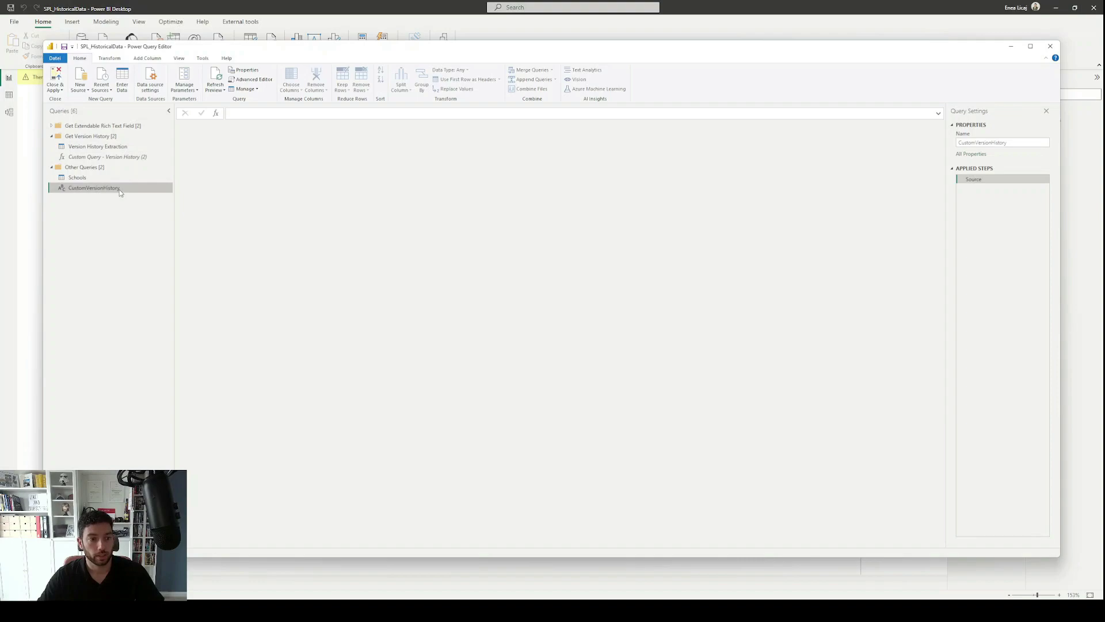
Step: Replace CustomVersionHistory's placeholder code with the copied version history function code
click(252, 79)
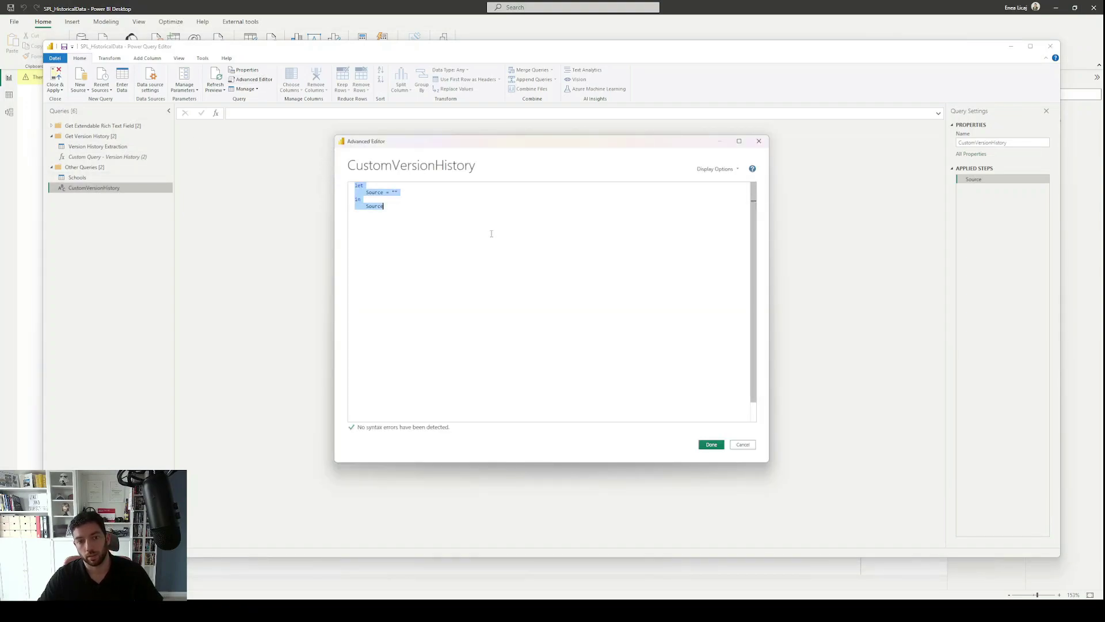
key(ctrl+v)
click(712, 445)
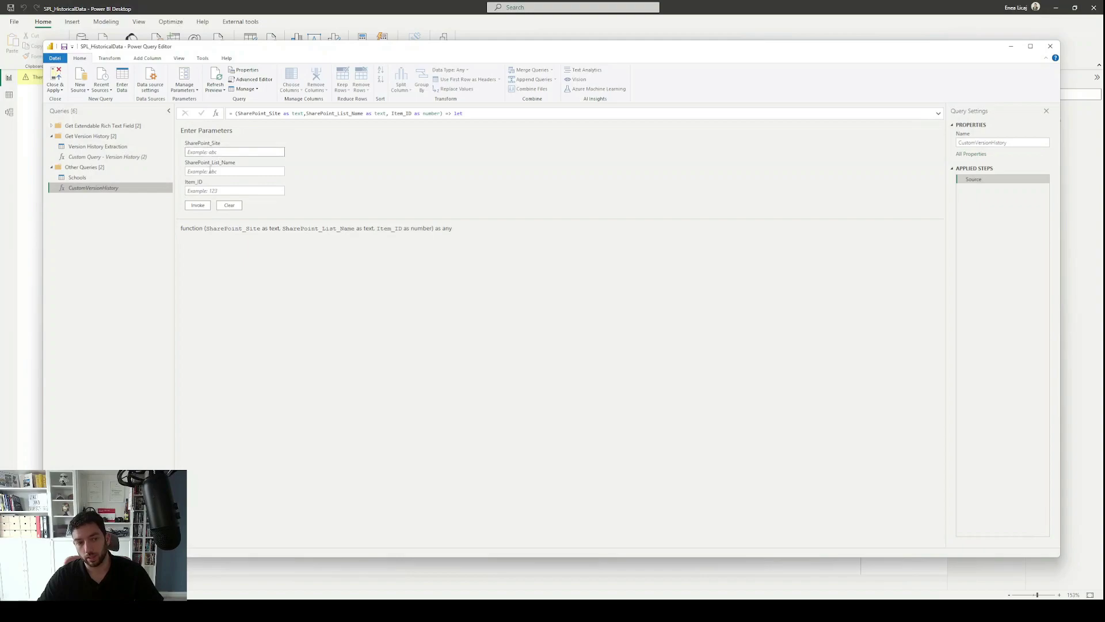
Step: Reopen the CustomVersionHistory code and widen and reposition the editor to show full lines
click(254, 80)
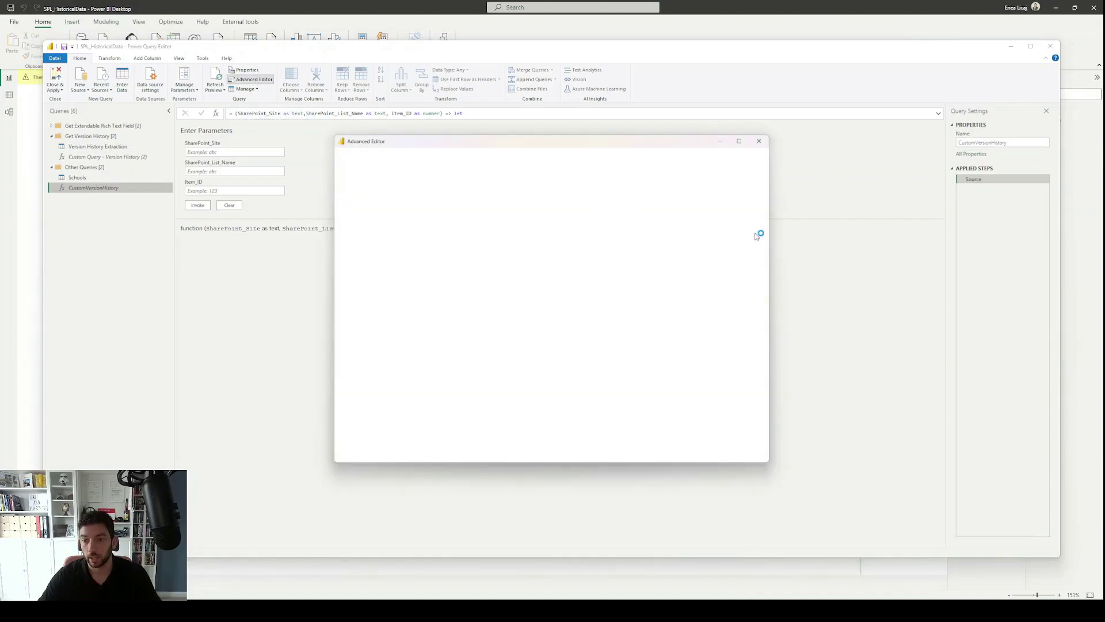
drag(770, 230, 974, 230)
drag(786, 148, 679, 136)
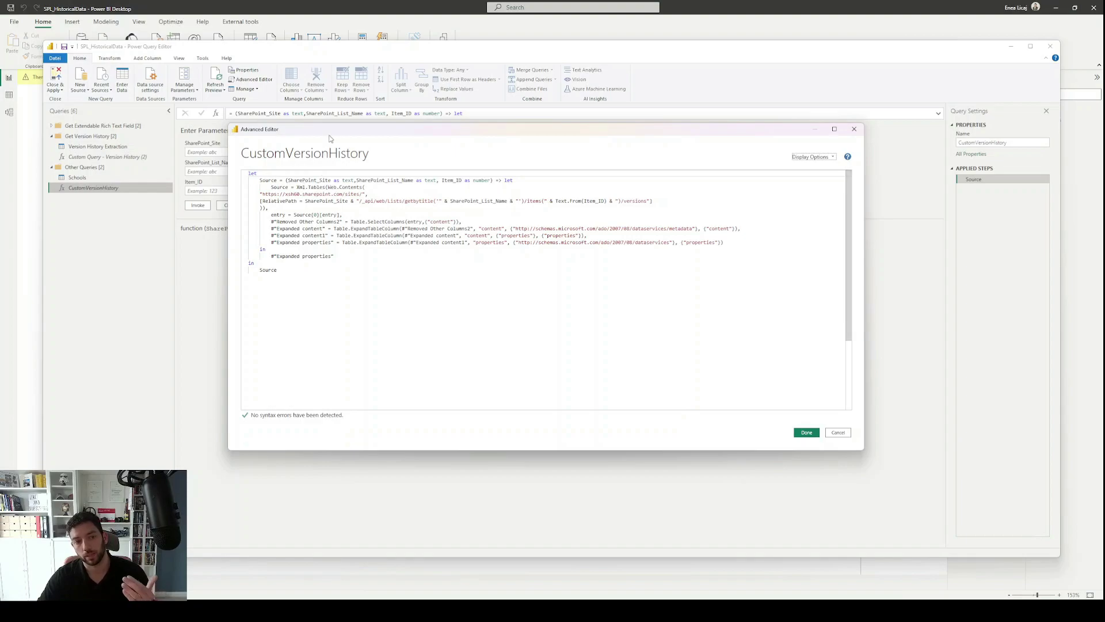
drag(334, 131, 417, 157)
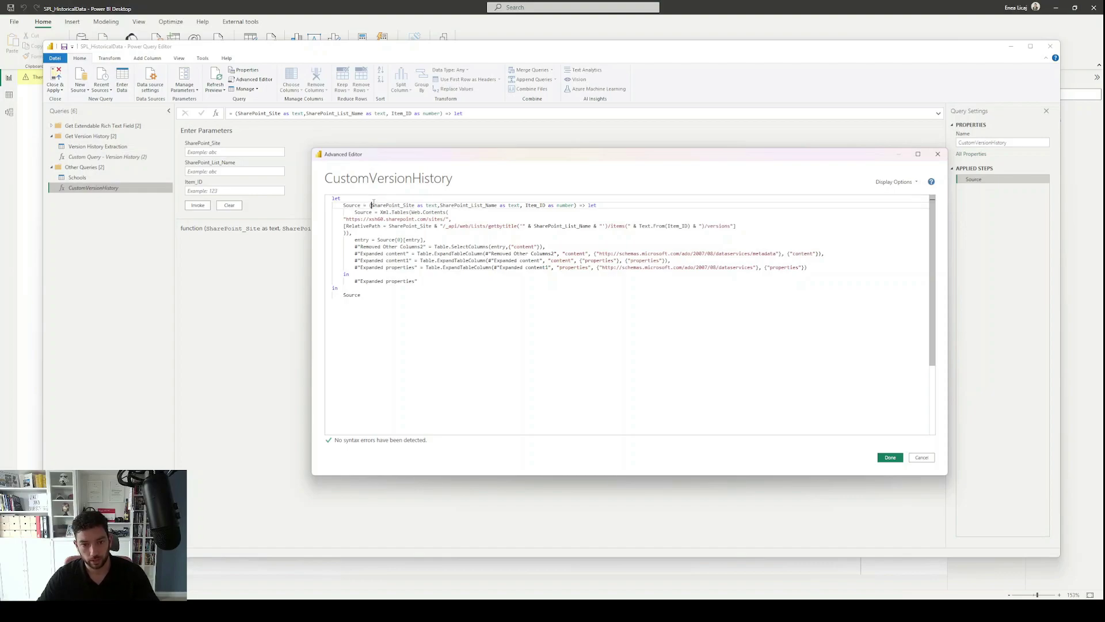
Step: Highlight the SharePoint_Site and Item_ID parameters and the base SharePoint URL in the function code
drag(371, 205, 548, 205)
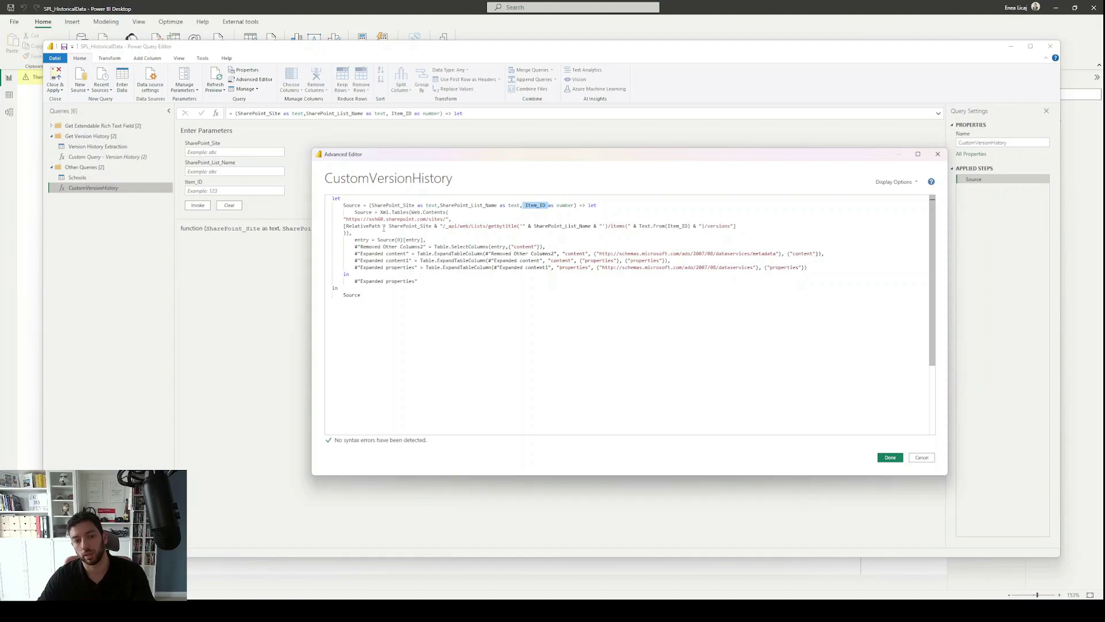
drag(388, 227, 435, 229)
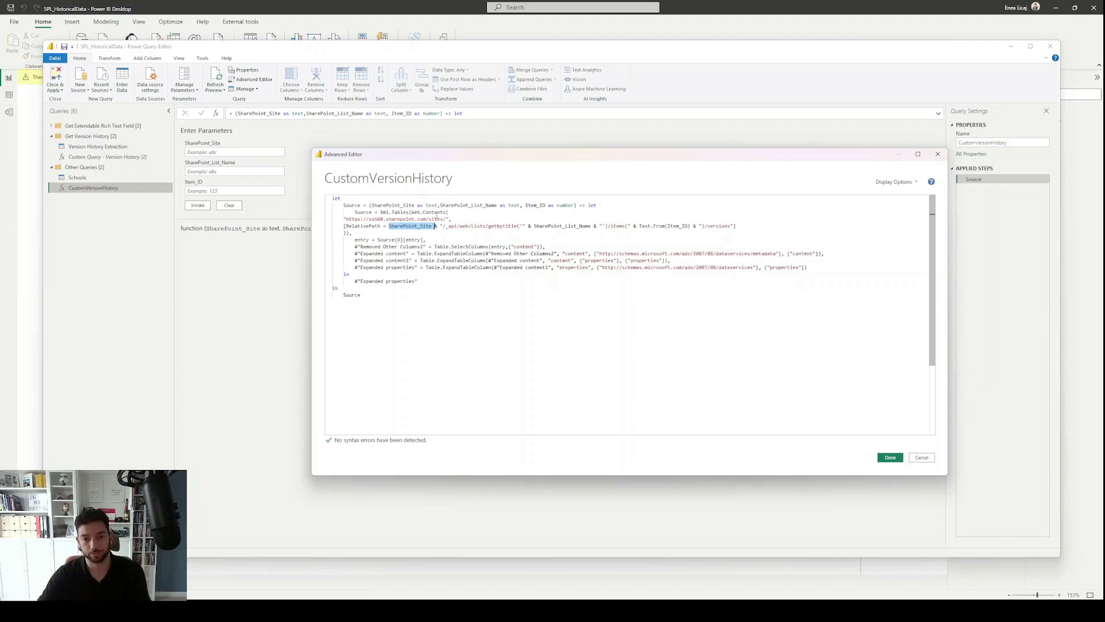
drag(371, 205, 414, 206)
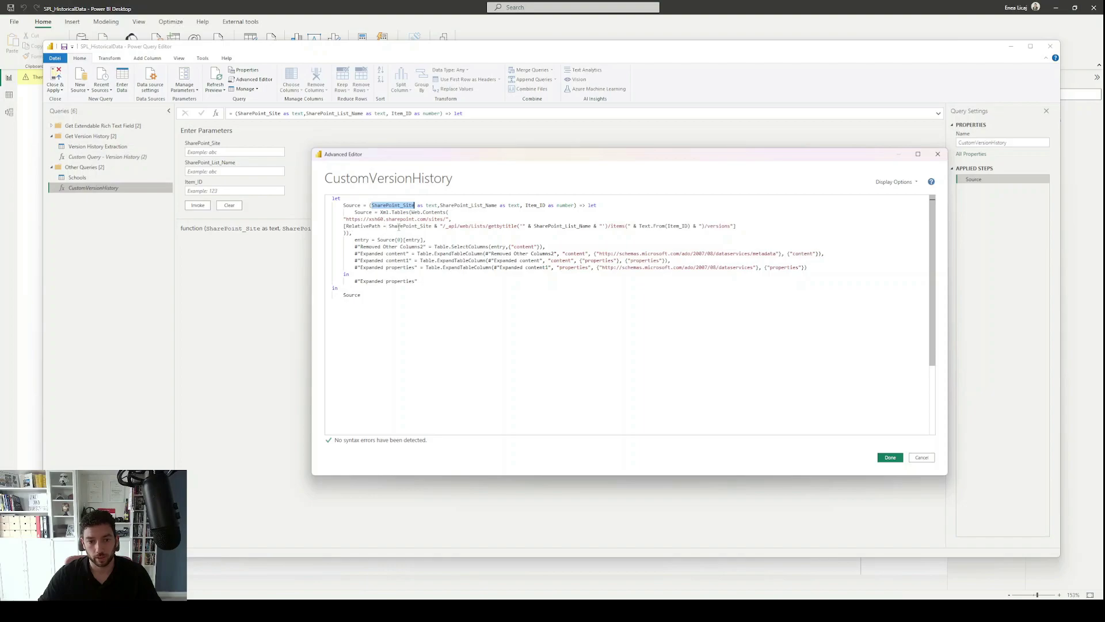
drag(346, 219, 447, 220)
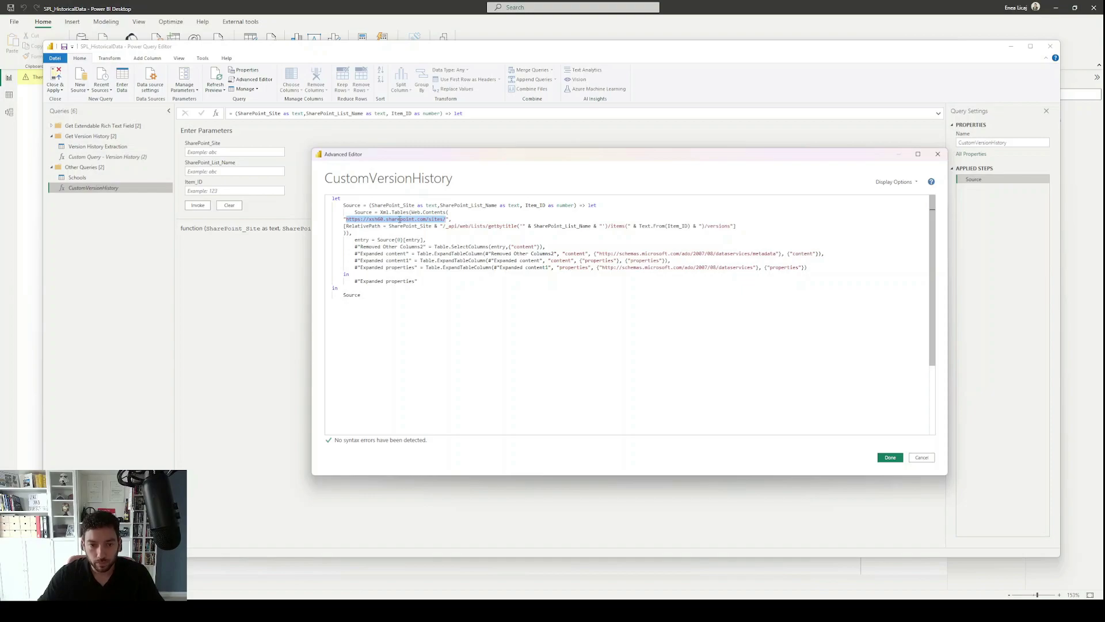
click(409, 226)
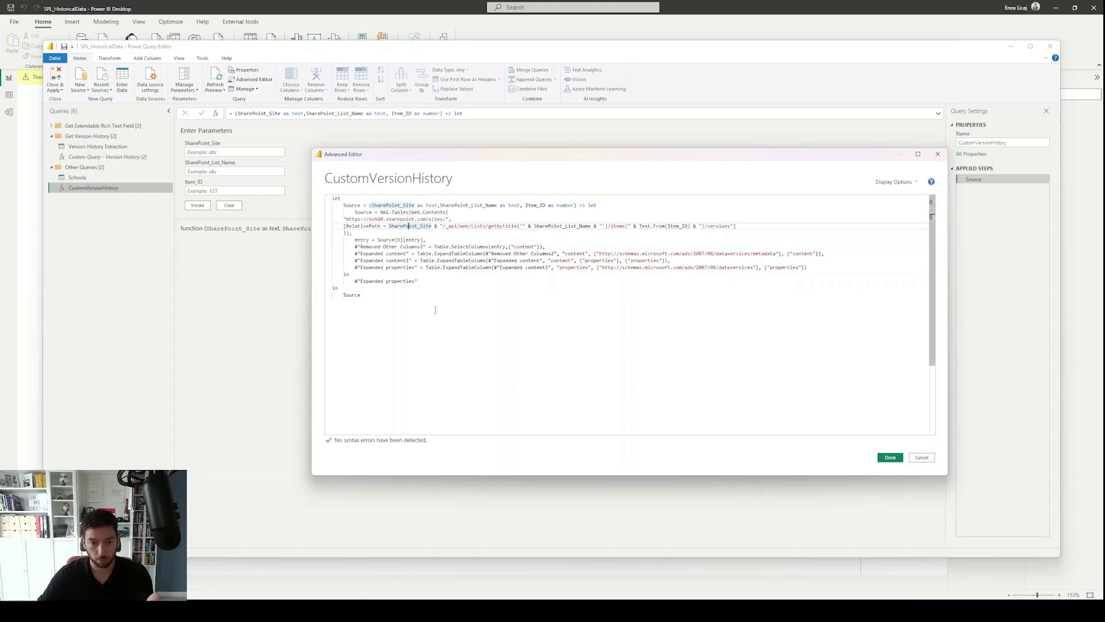
Step: On the Schools query, start a VersionHistory column that invokes CustomVersionHistory
click(923, 457)
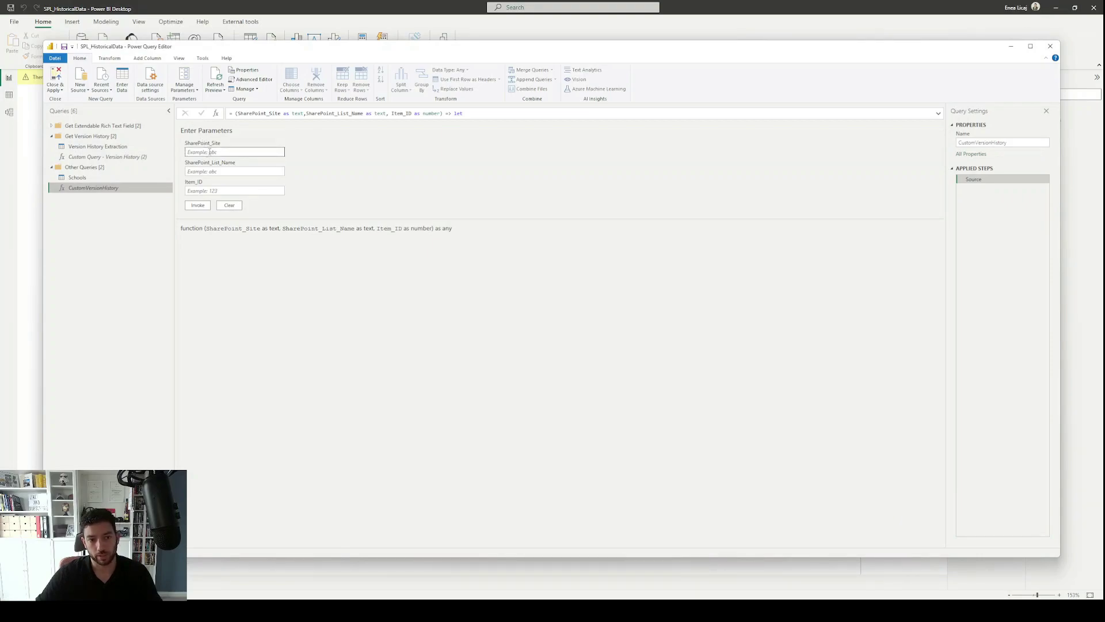
click(86, 181)
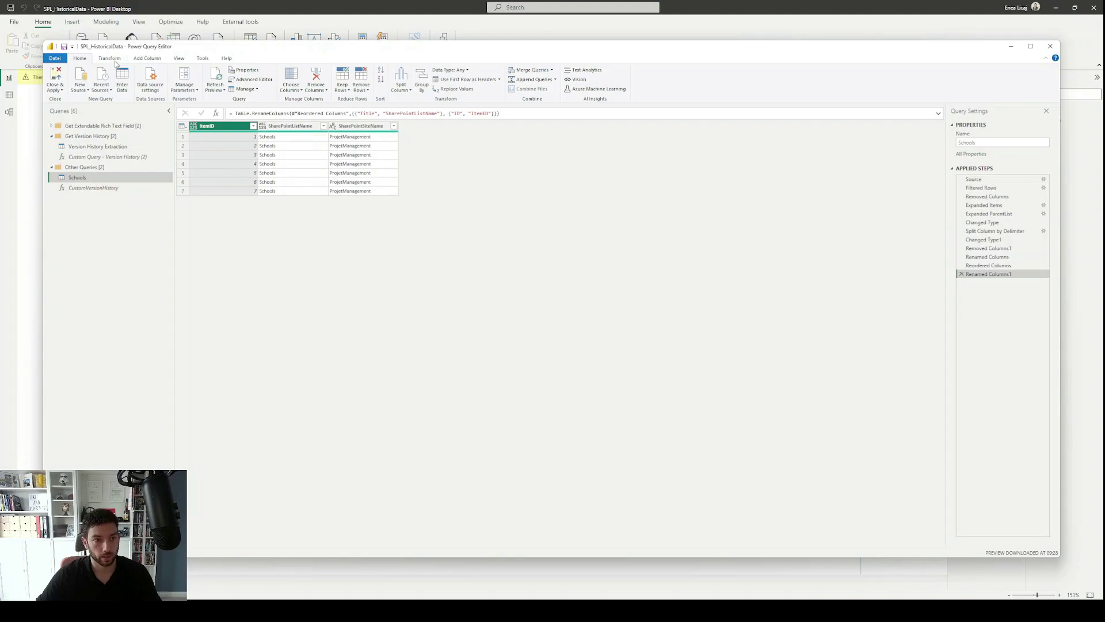
click(148, 59)
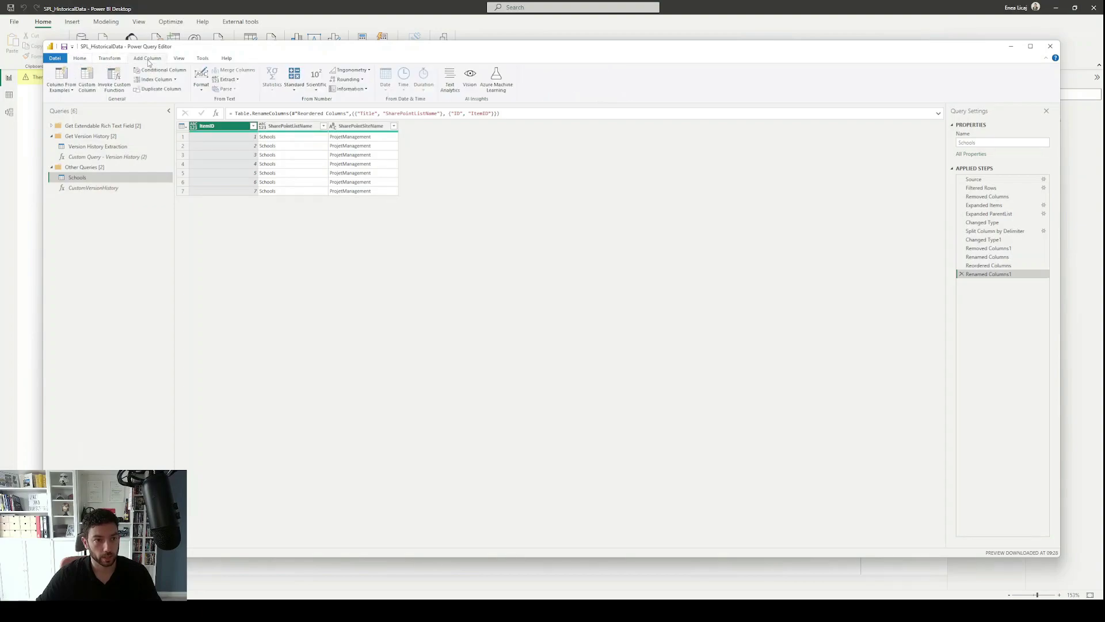
click(118, 91)
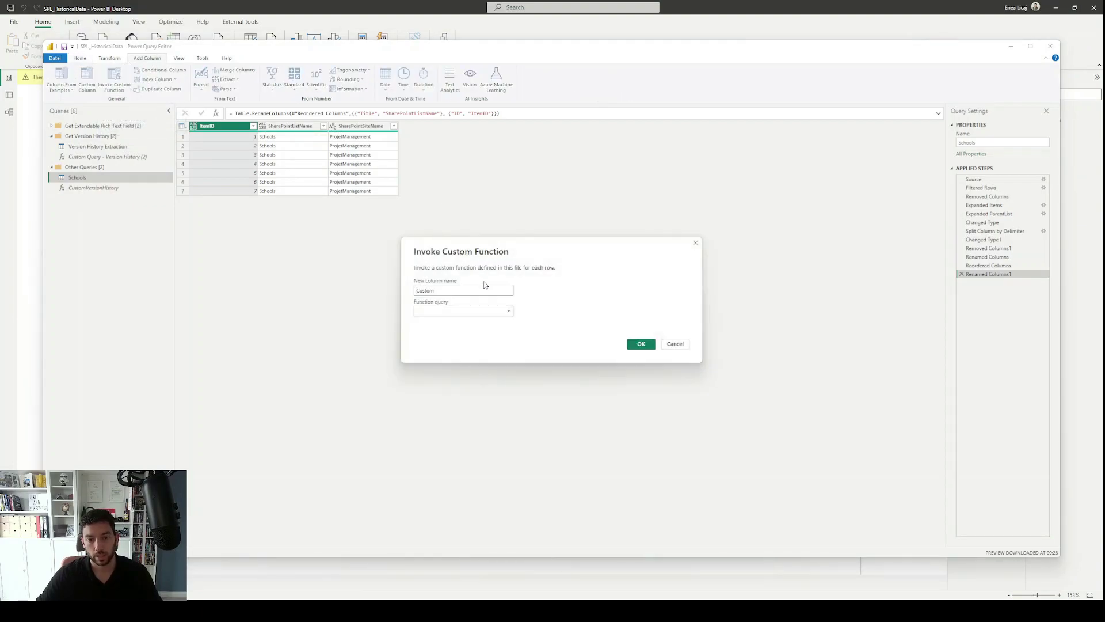
double_click(426, 291)
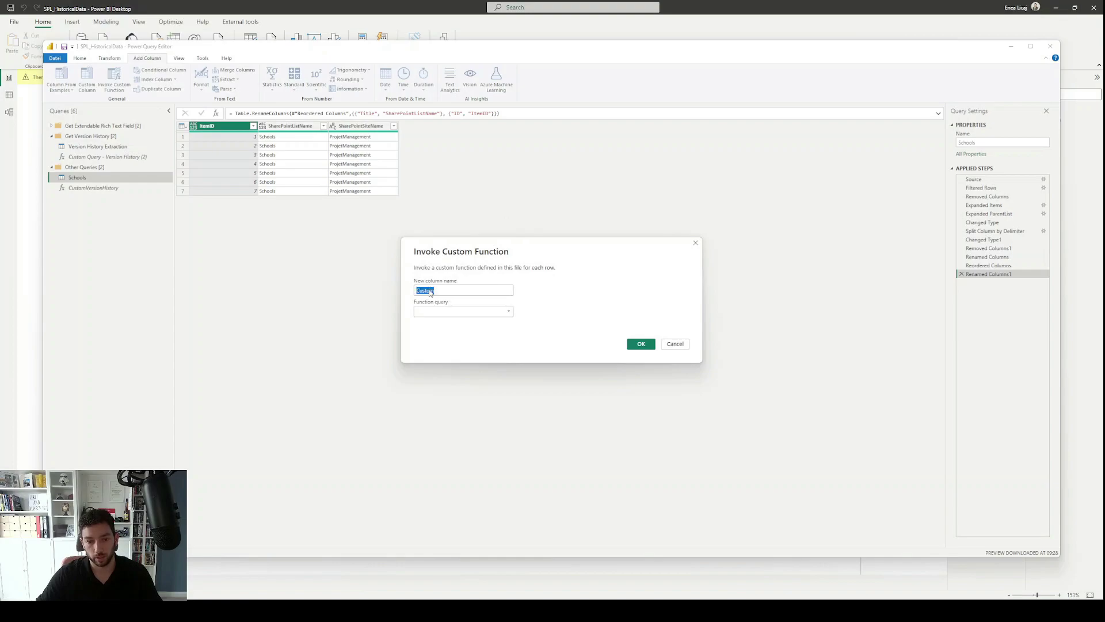
text(VersionHistory)
click(512, 312)
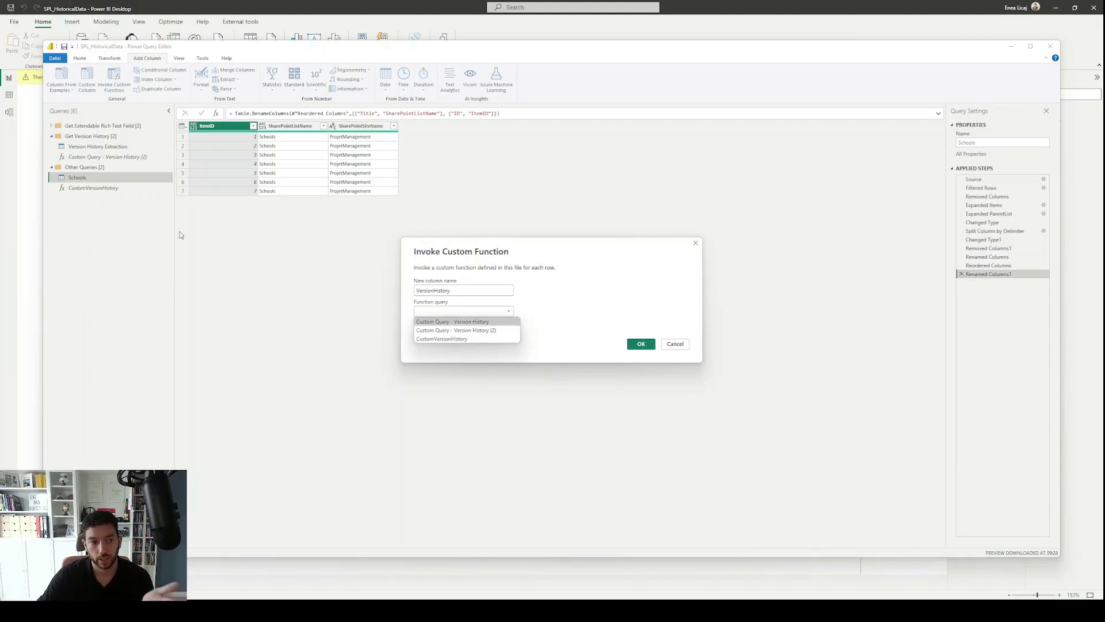
click(471, 340)
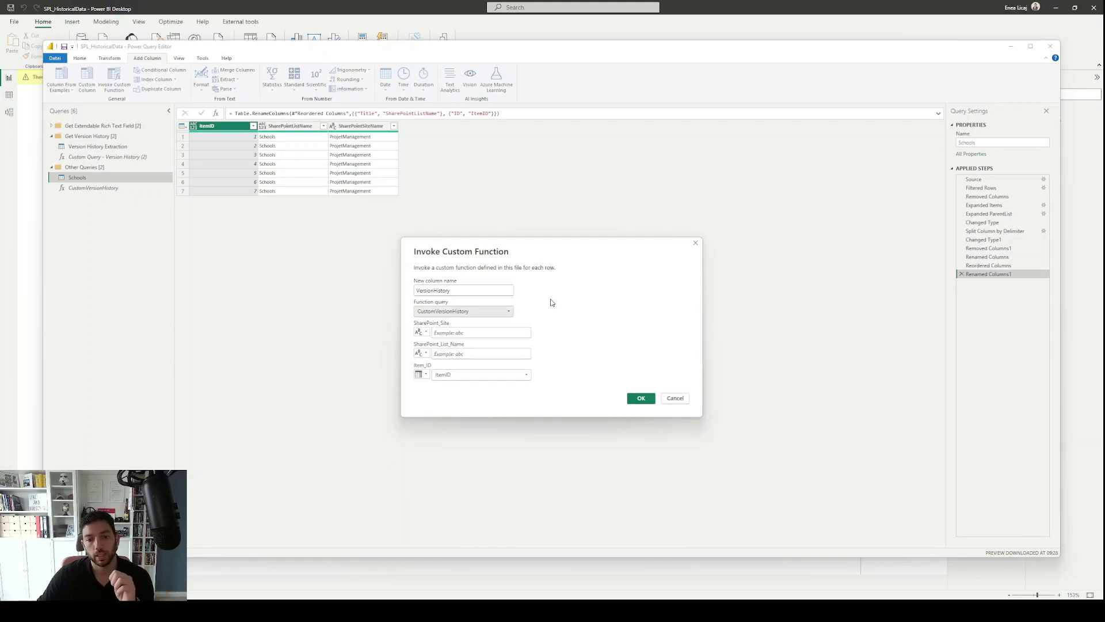
Step: Map SharePoint_Site to SharePointSiteName and SharePoint_List_Name to SharePointListName, keep ItemID, and add the column
click(453, 334)
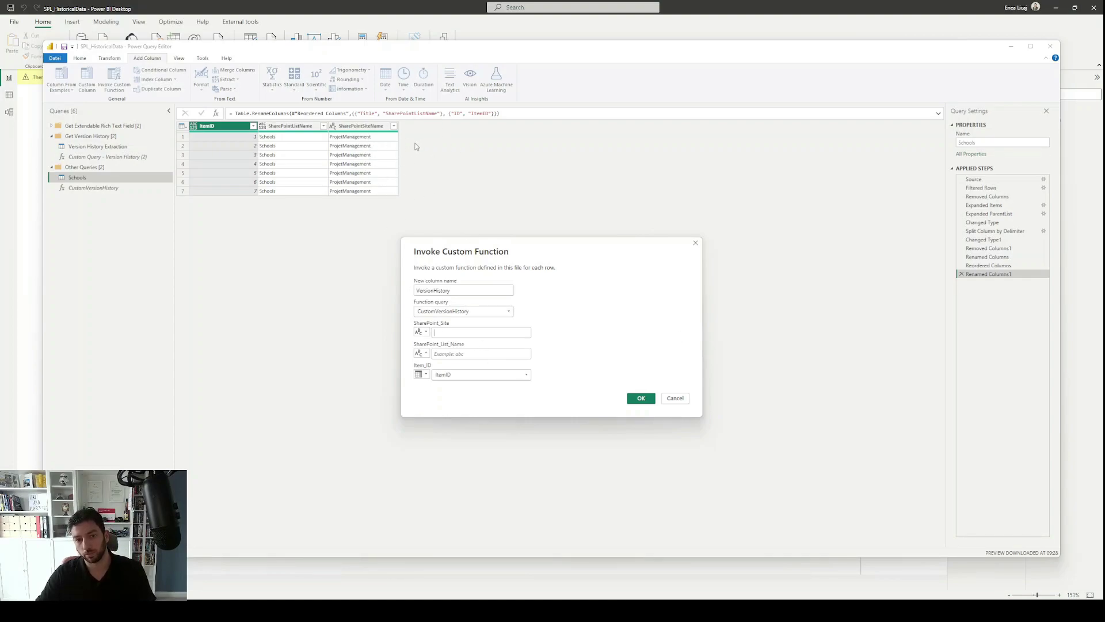
click(426, 333)
click(442, 351)
click(426, 353)
click(443, 372)
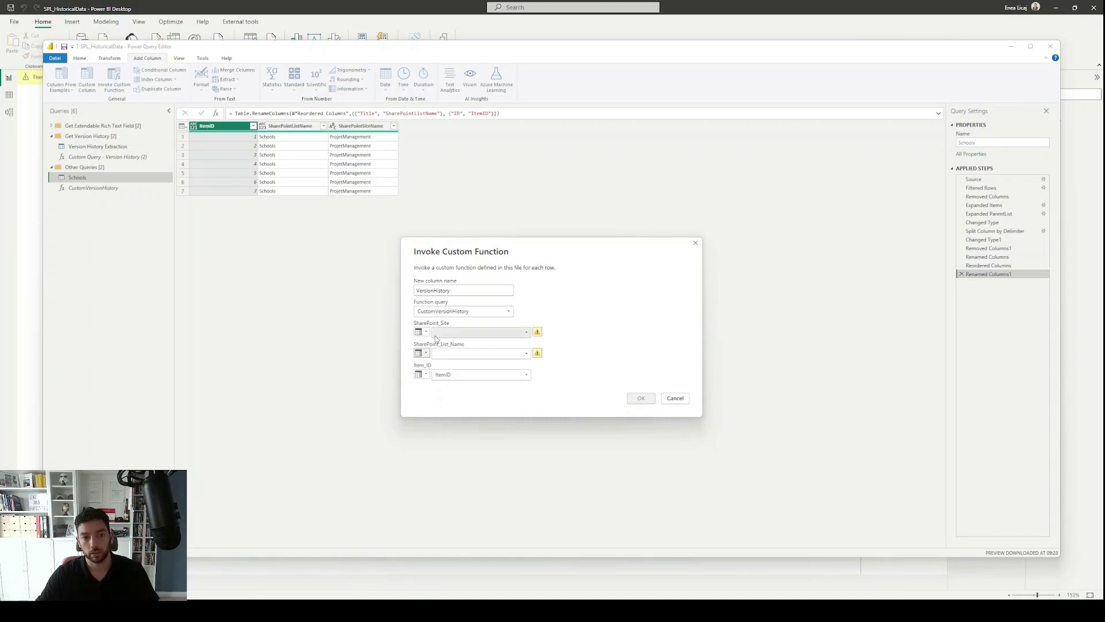
click(471, 333)
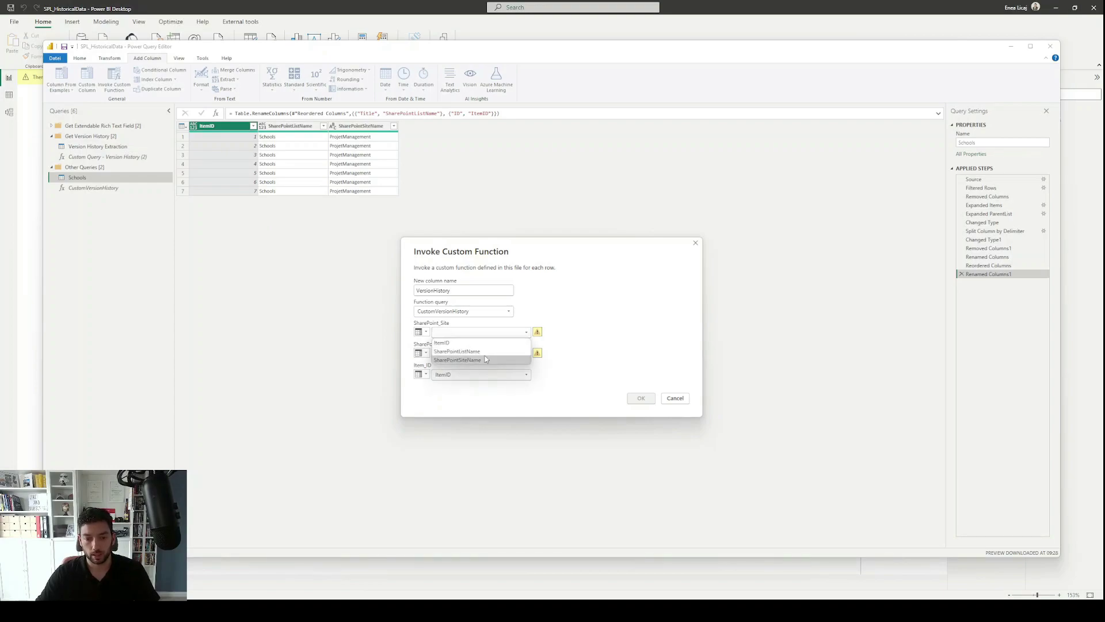
click(479, 361)
click(501, 354)
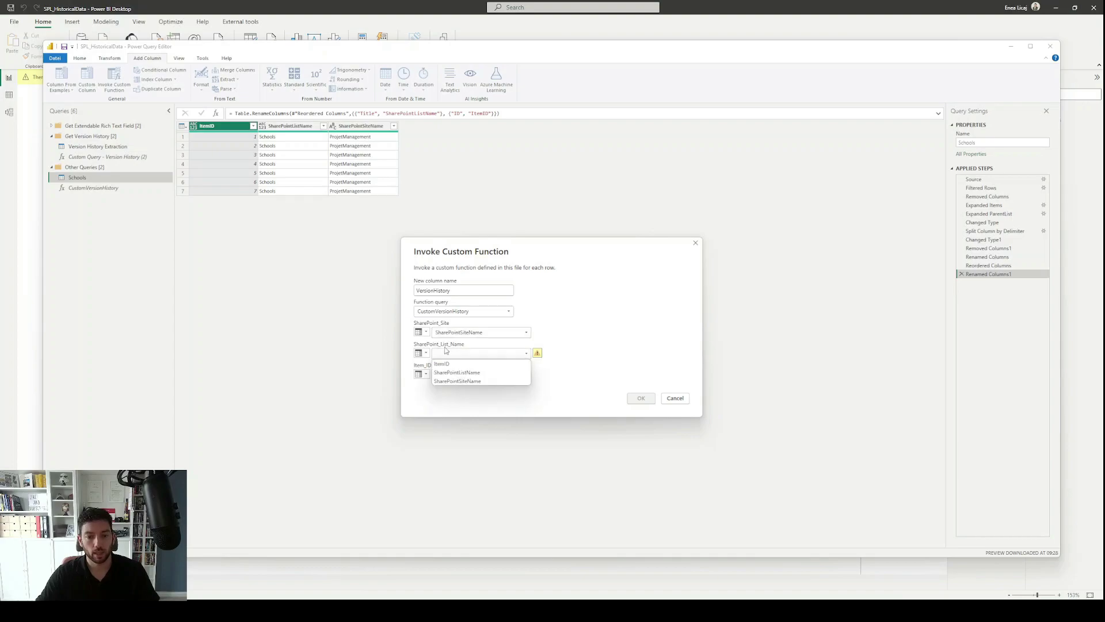
click(475, 373)
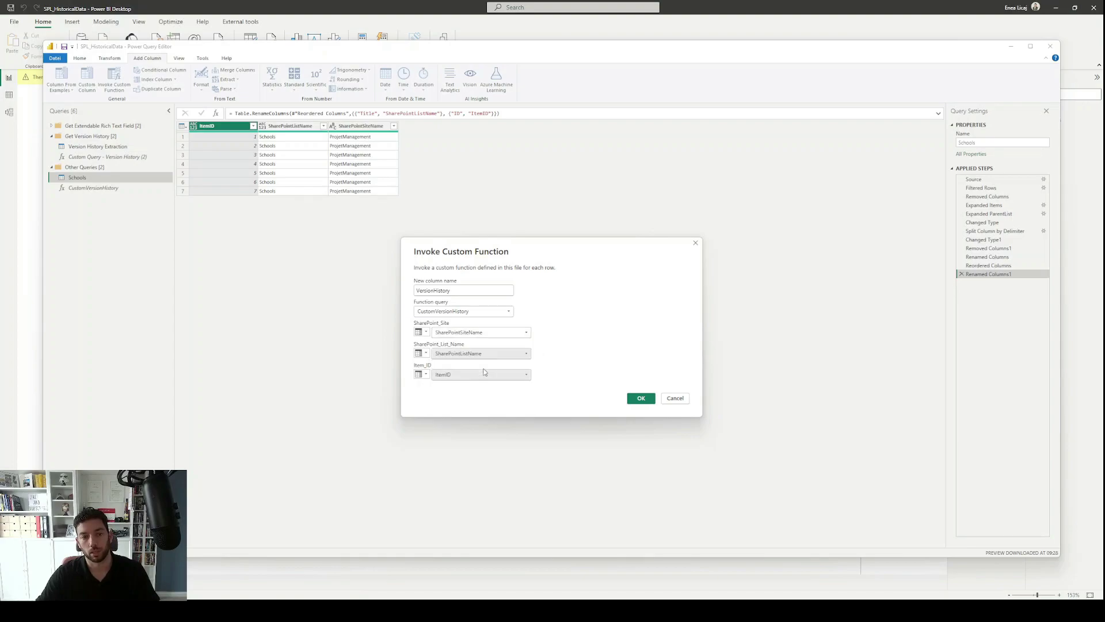
click(639, 399)
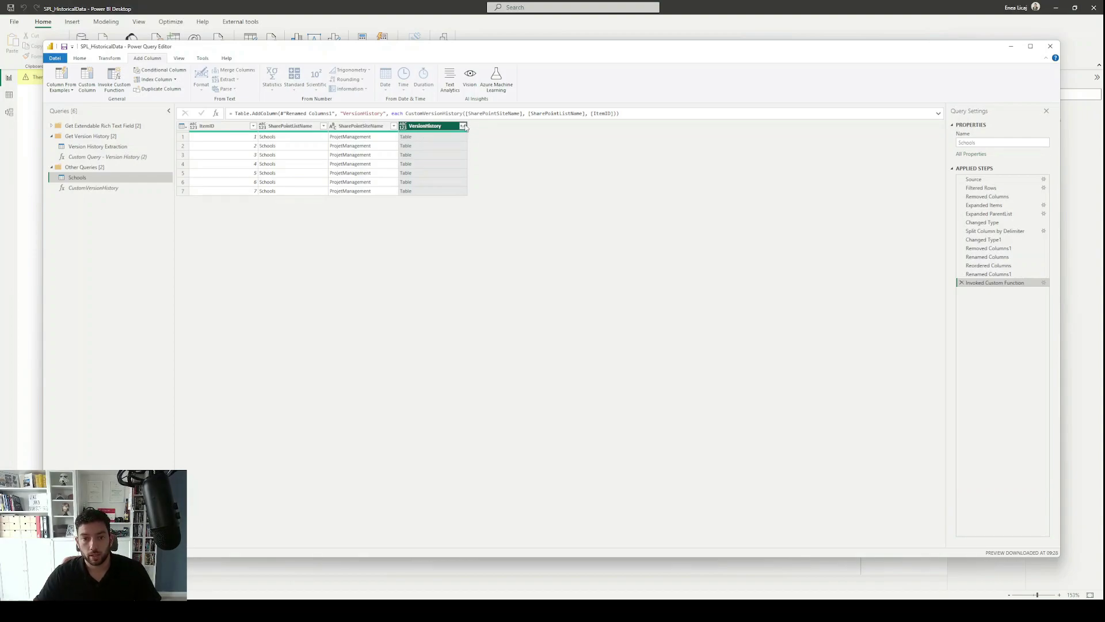
Step: Expand VersionHistory to its properties column, then filter ItemID to only the value 7
click(464, 126)
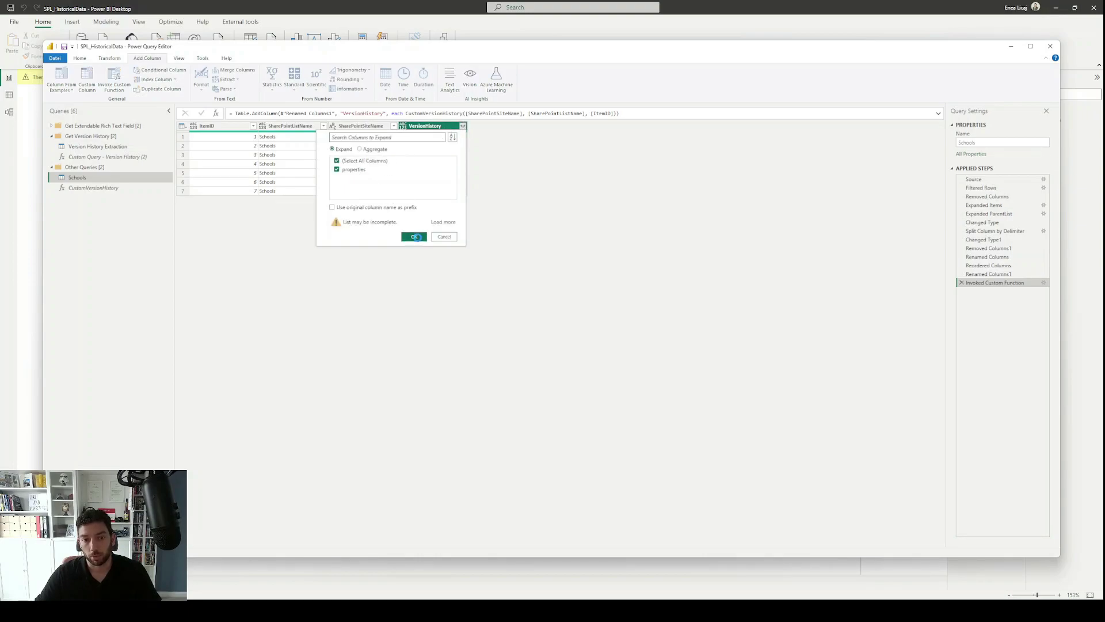
click(414, 236)
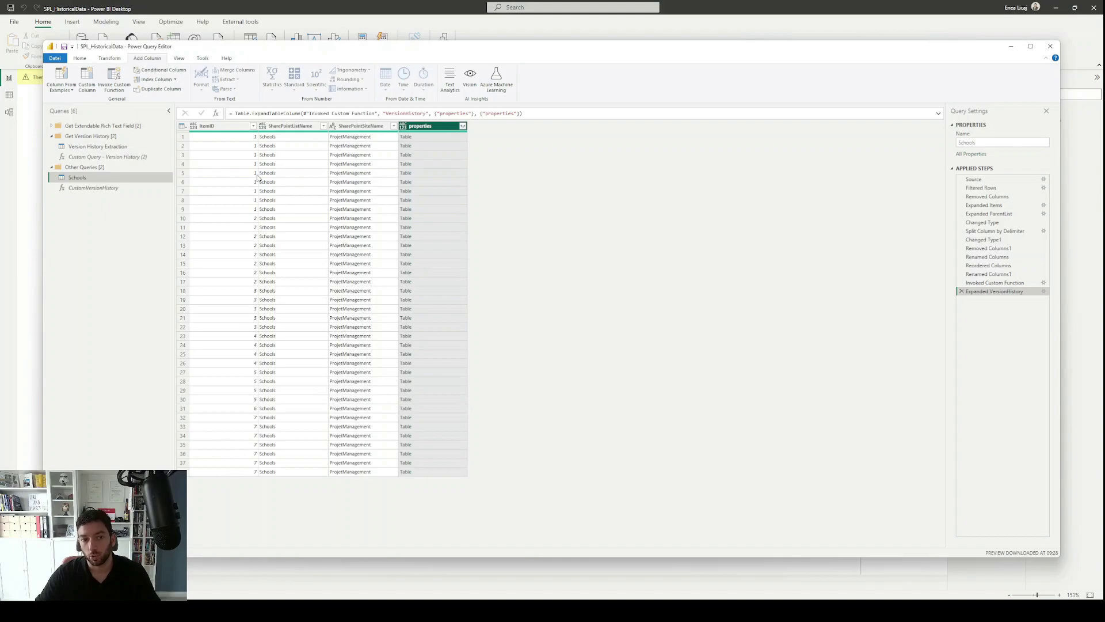
click(253, 126)
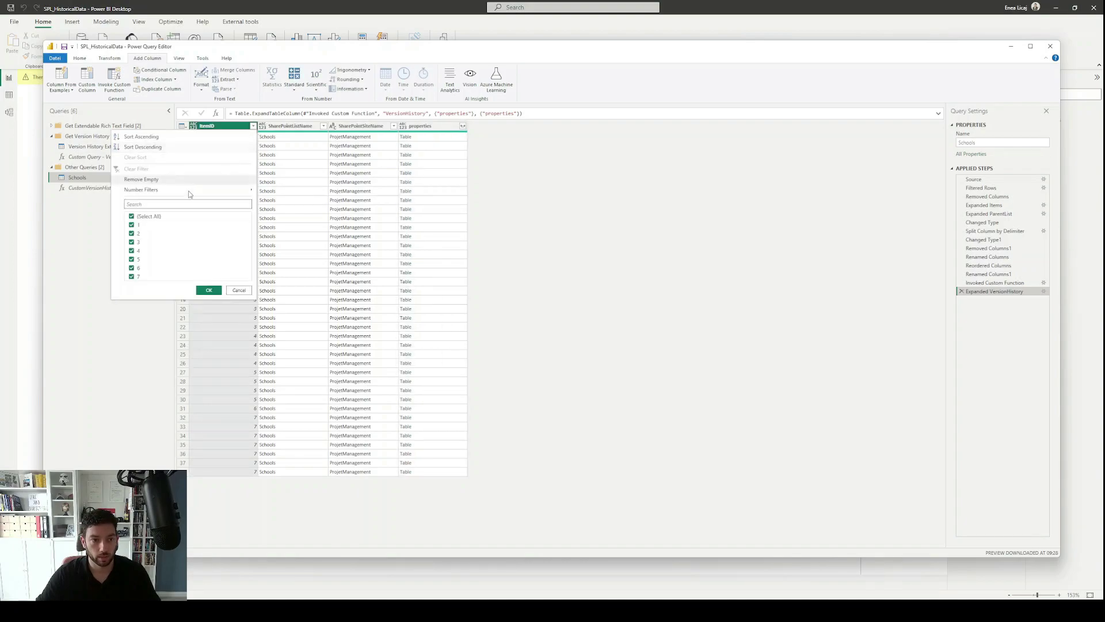
click(147, 218)
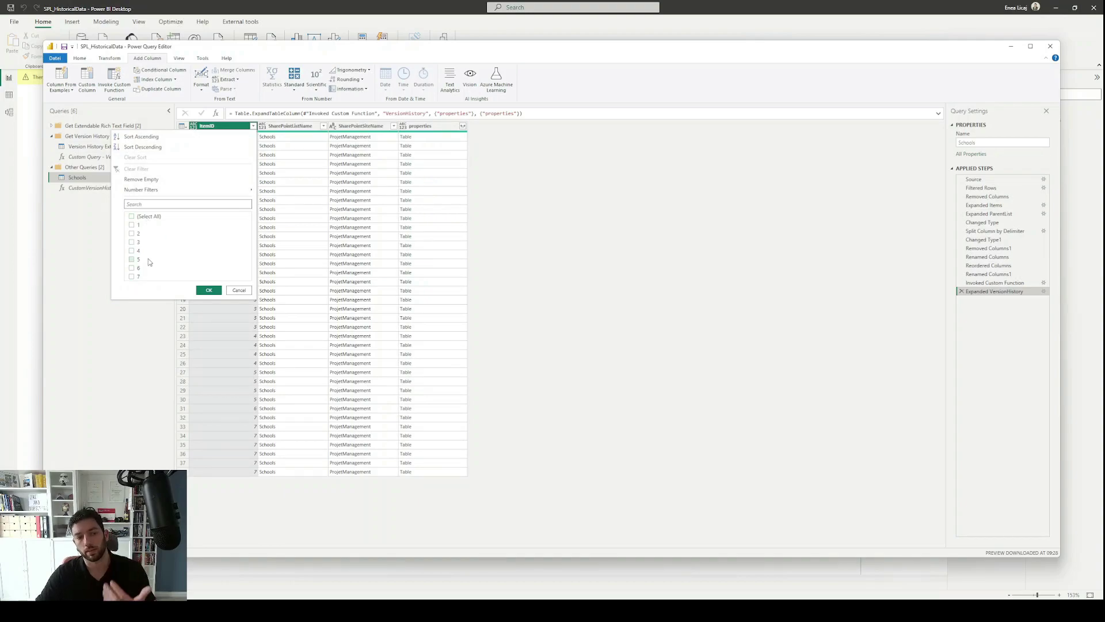
click(139, 277)
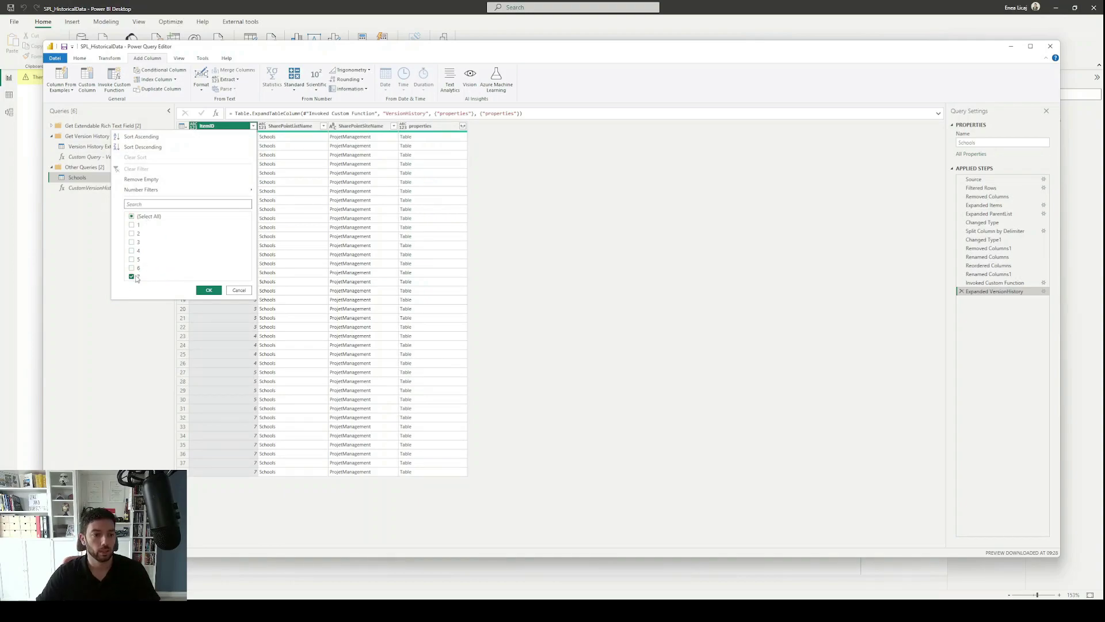
click(209, 291)
Step: Bring up the SharePoint Schools list in a maximized, zoomed-in browser window
key(alt+Tab)
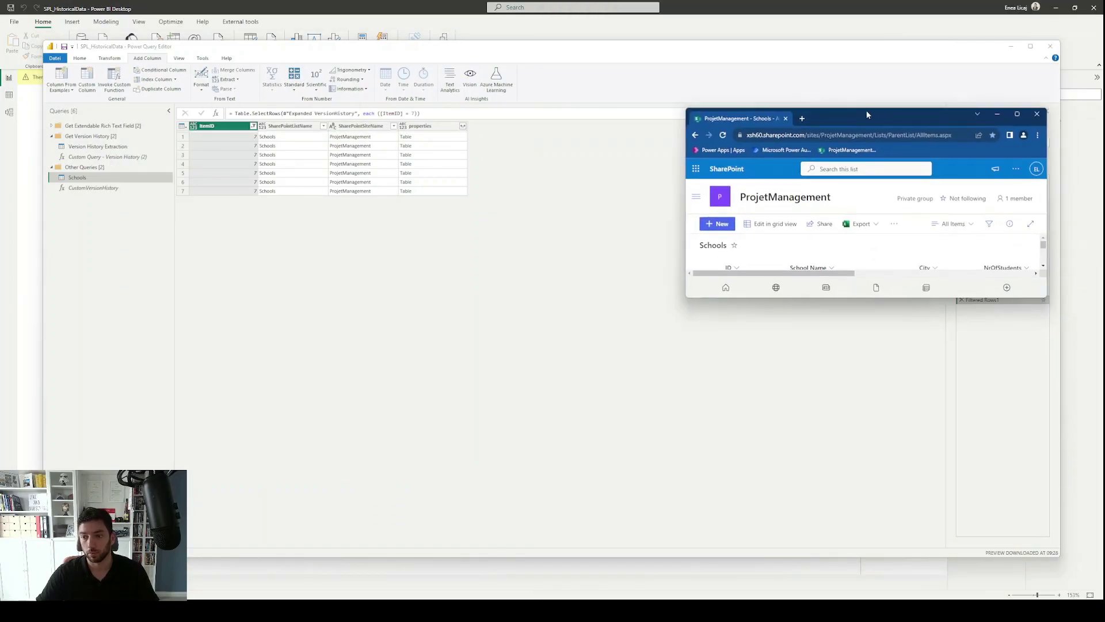
drag(861, 111, 823, 101)
drag(833, 287, 833, 490)
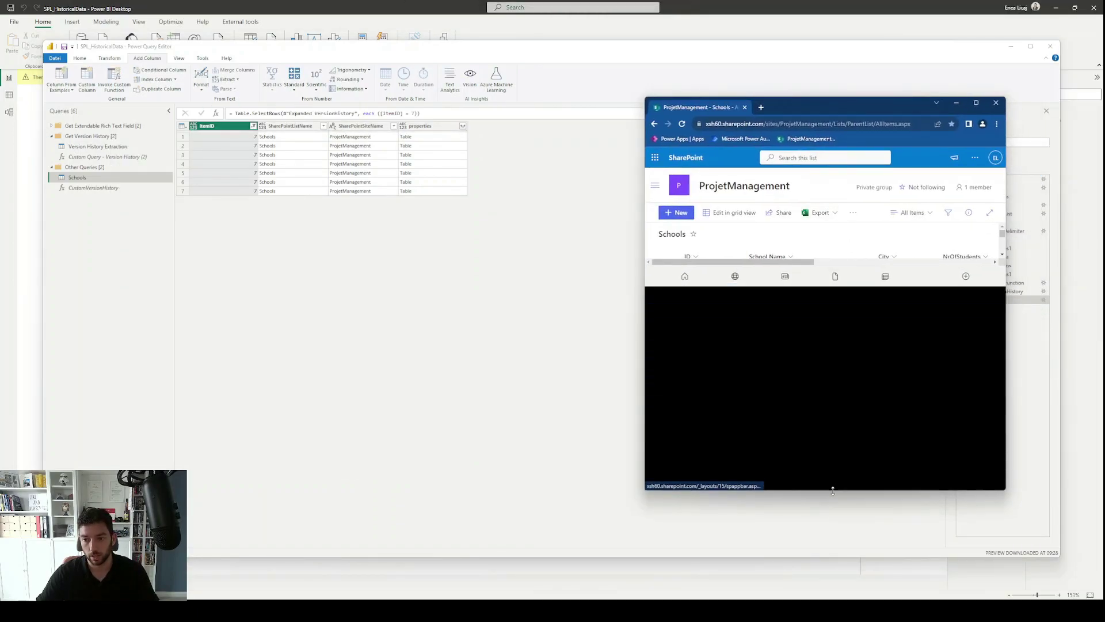
click(976, 103)
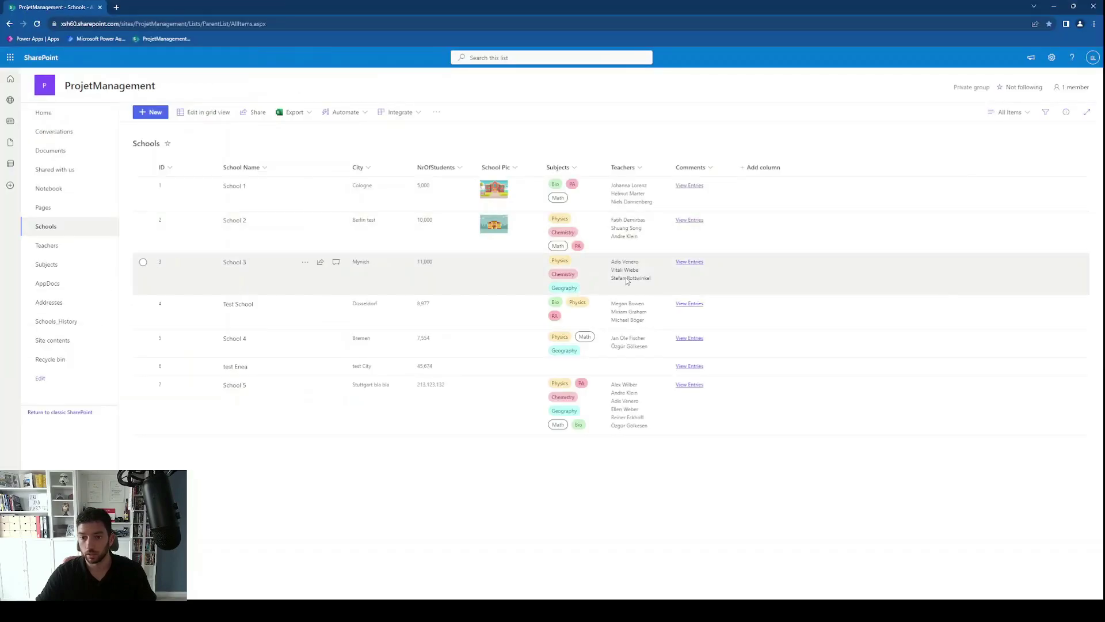
key(ctrl+plus)
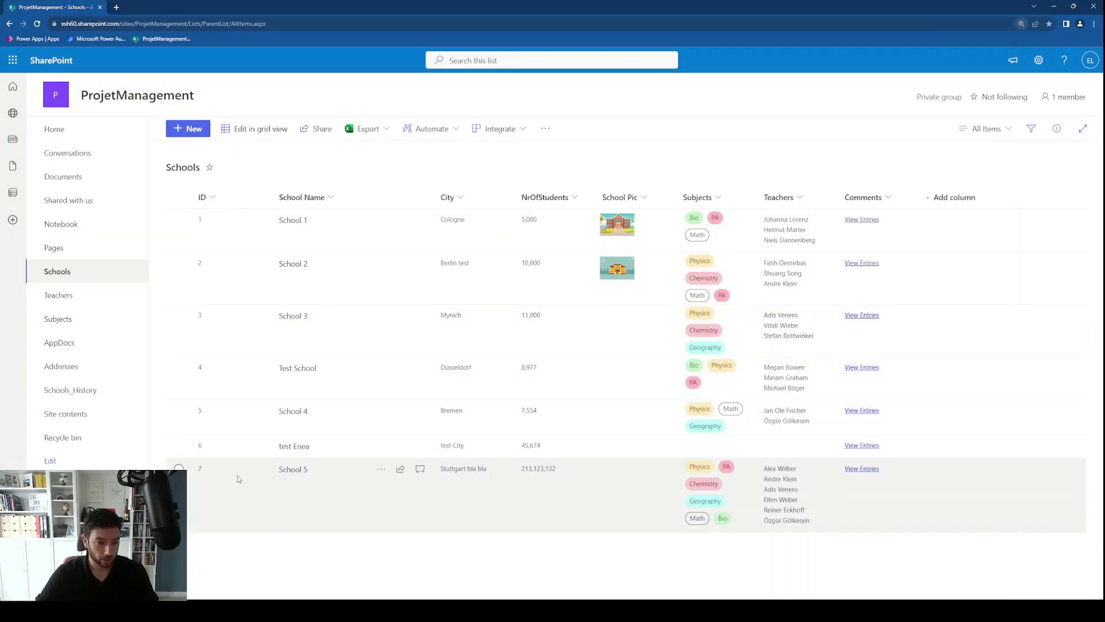
Step: Look through School 5's version history, then close the browser to return to Power Query
right_click(242, 487)
click(281, 528)
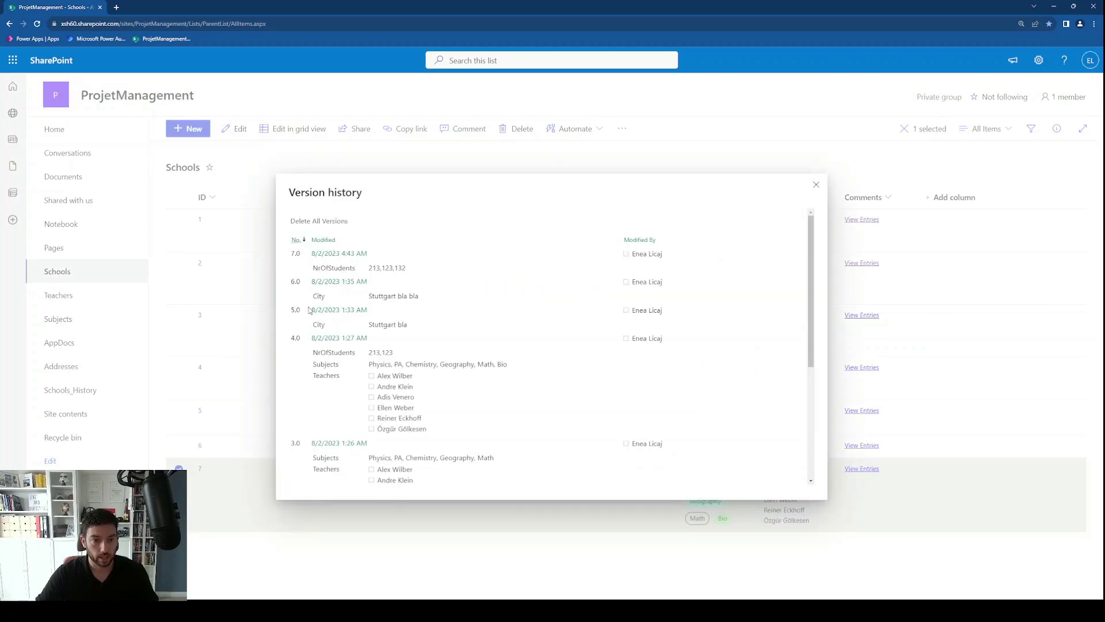
scroll(305, 325, down, 5)
scroll(288, 433, up, 5)
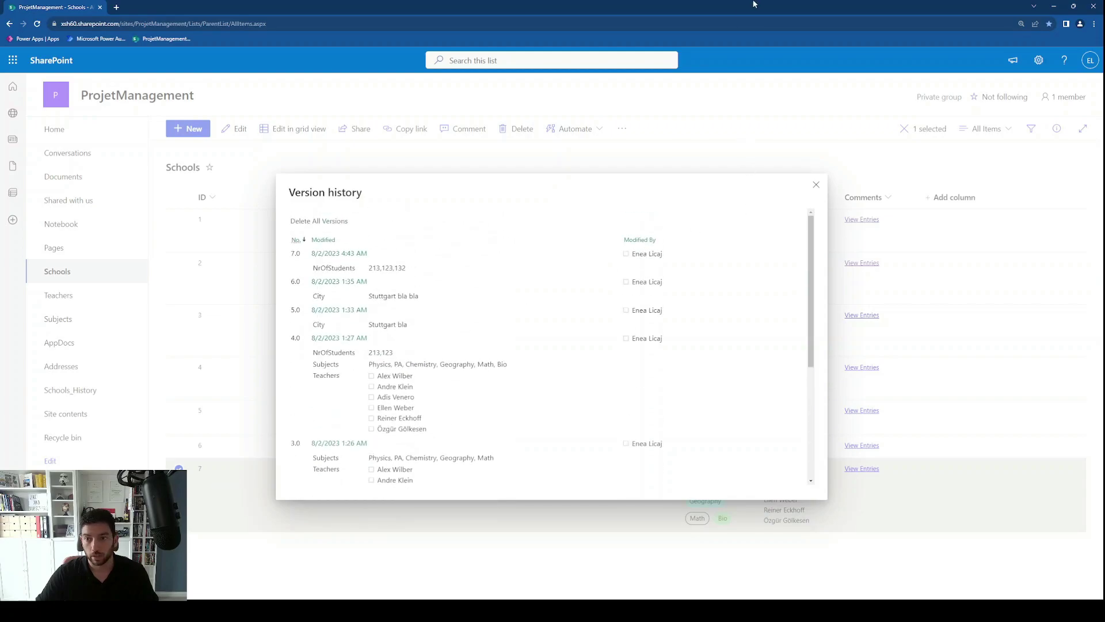
click(1053, 5)
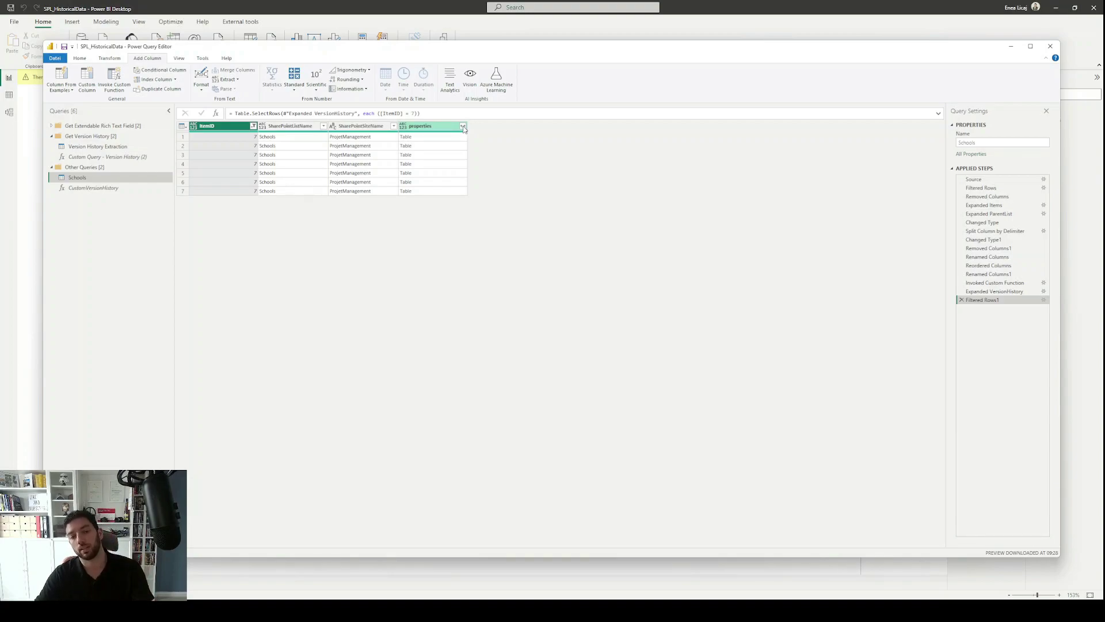
Step: Expand properties into only the Title, City, NrOfStudents, Subjects and Teachers columns
click(463, 126)
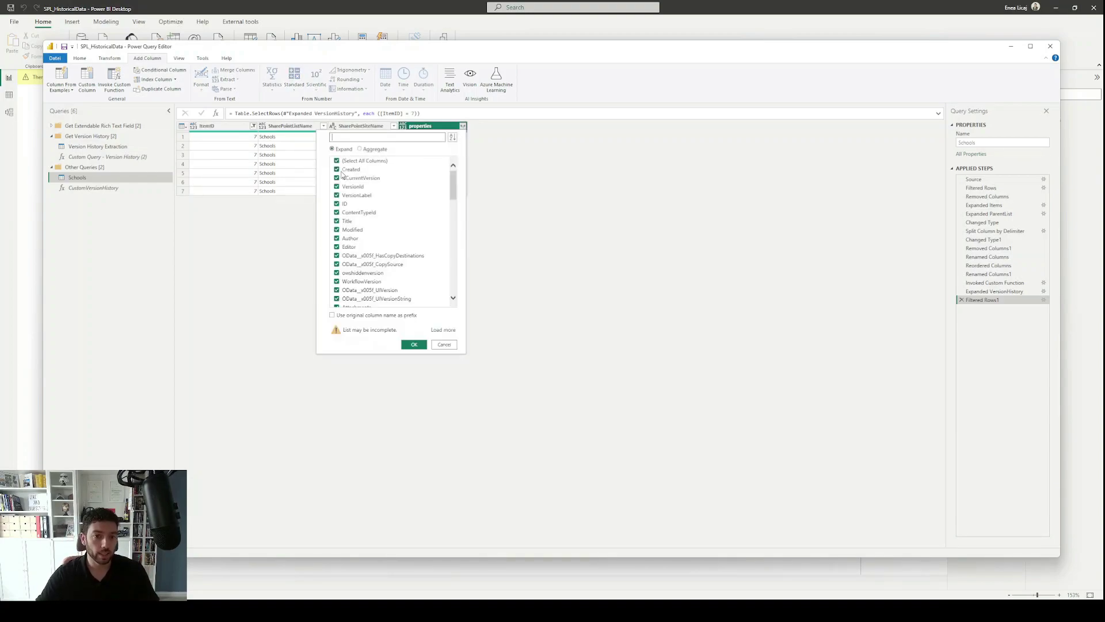
scroll(385, 227, down, 2)
scroll(385, 227, up, 2)
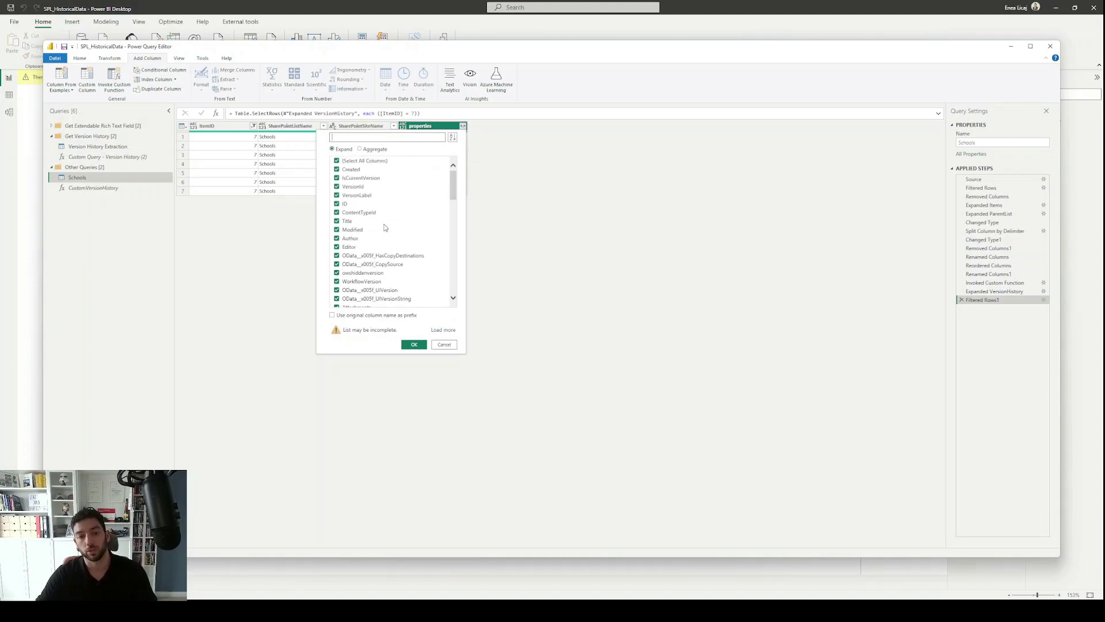
click(368, 161)
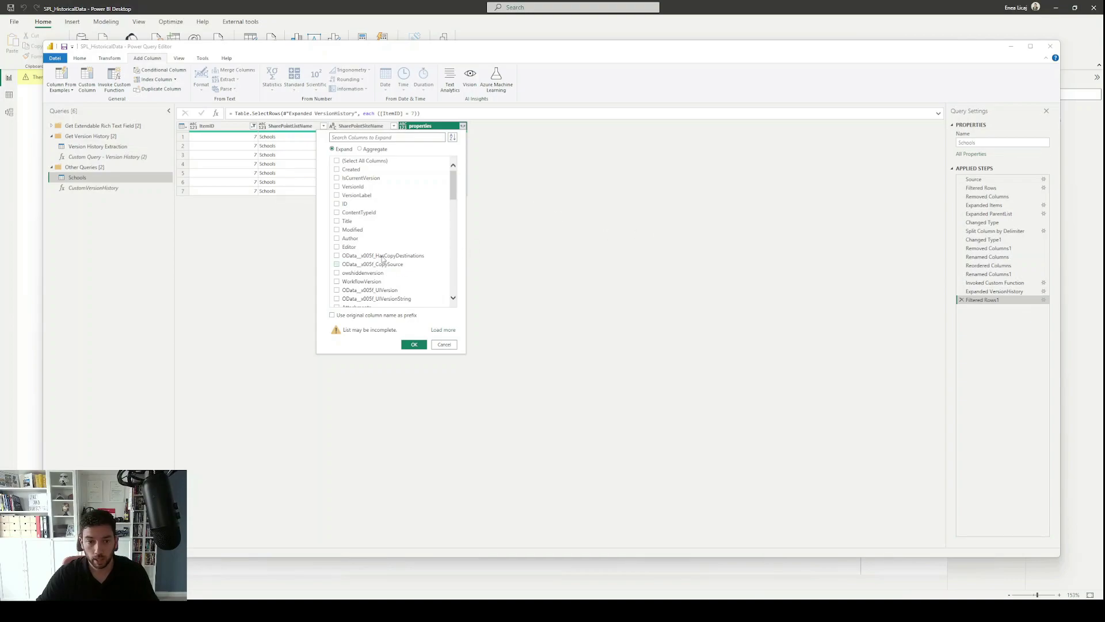
click(351, 221)
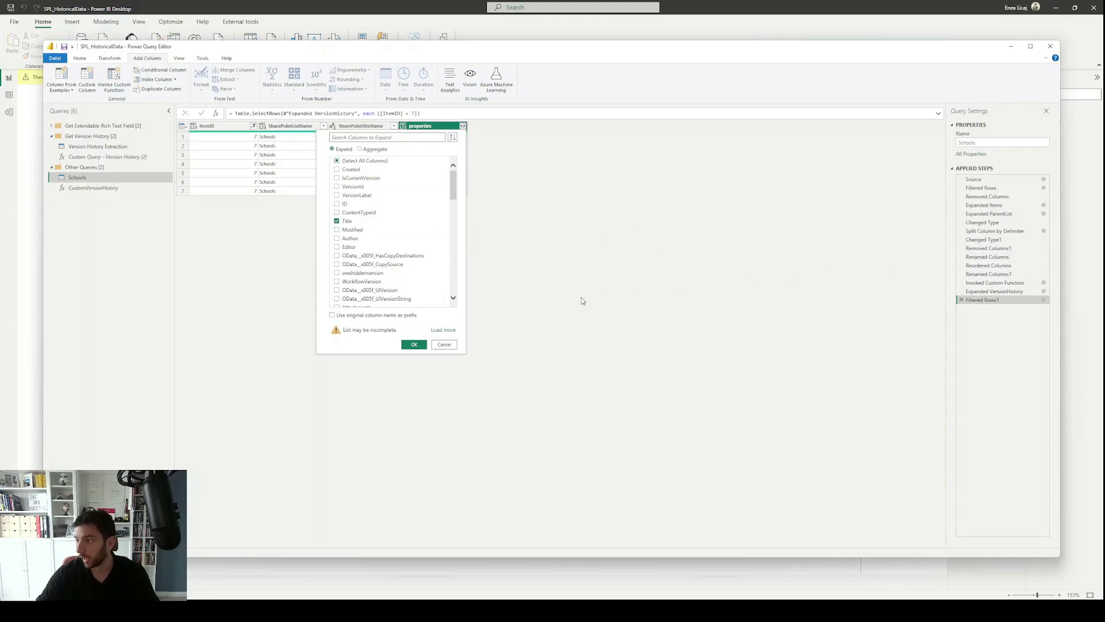
scroll(368, 253, down, 3)
scroll(360, 270, down, 5)
scroll(363, 275, down, 6)
click(349, 271)
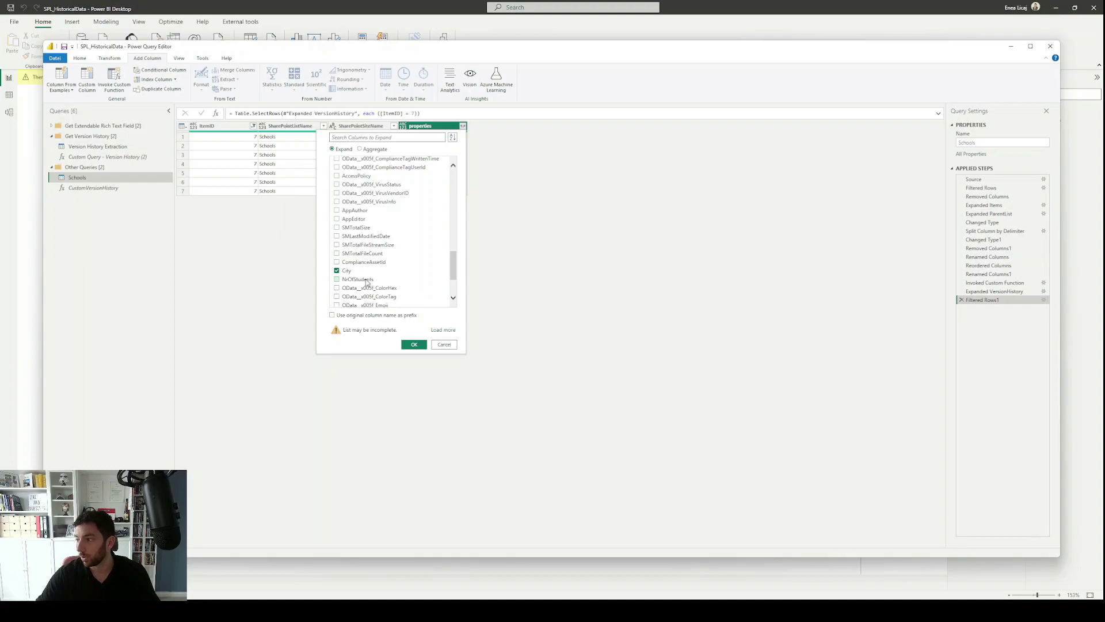
scroll(366, 281, down, 2)
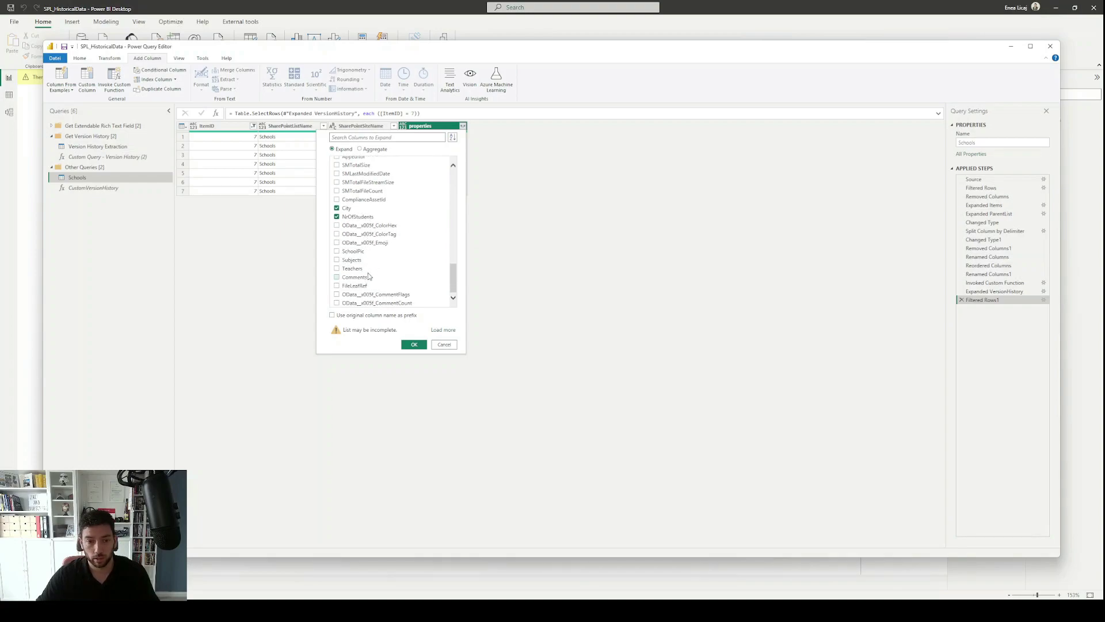
click(356, 260)
click(356, 269)
click(425, 344)
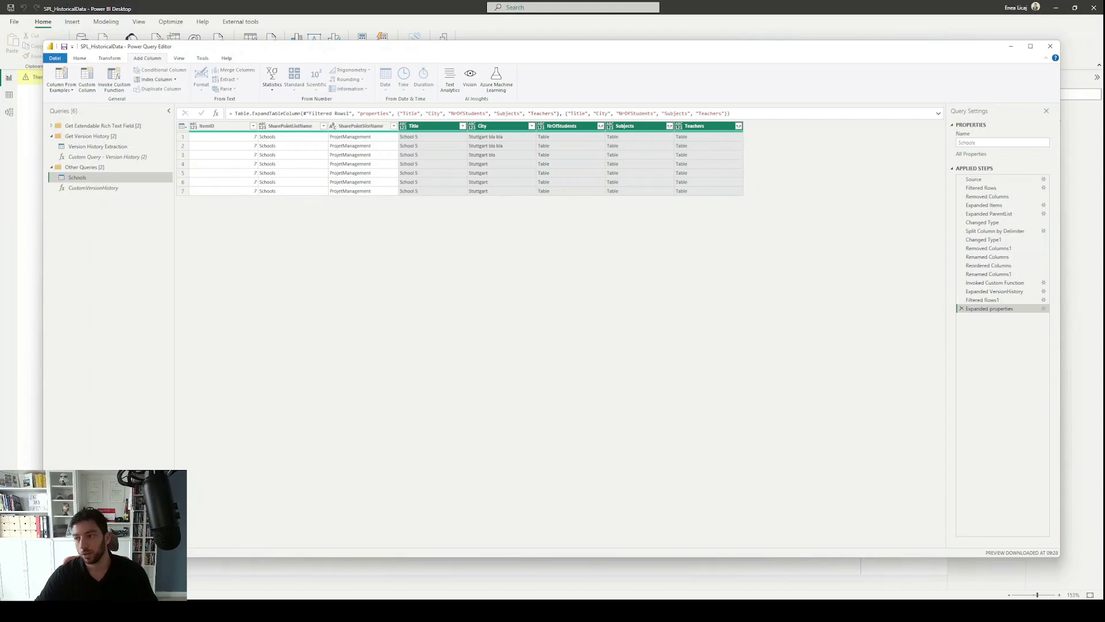
Step: Show School 5's version history in the maximized SharePoint browser window
key(alt+Tab)
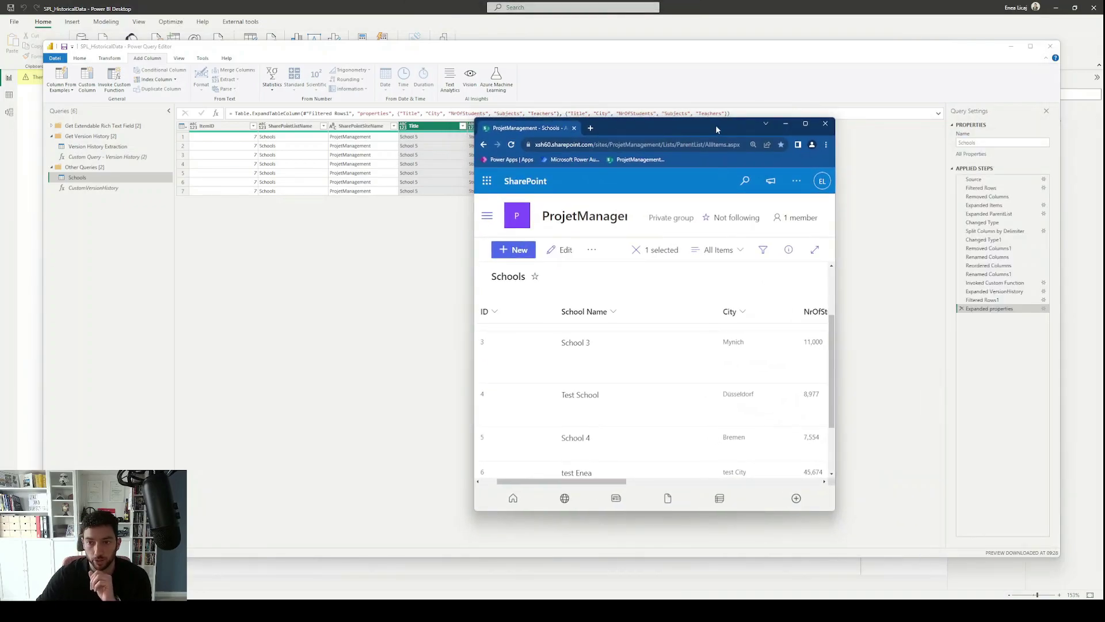
drag(716, 125, 814, 115)
click(869, 114)
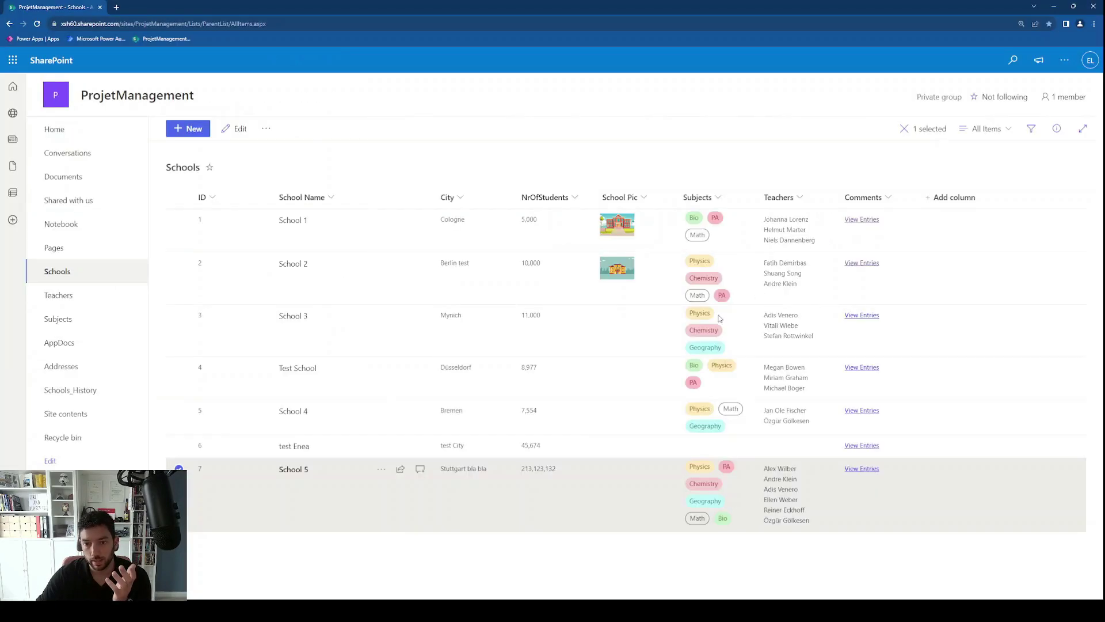
right_click(288, 457)
click(289, 526)
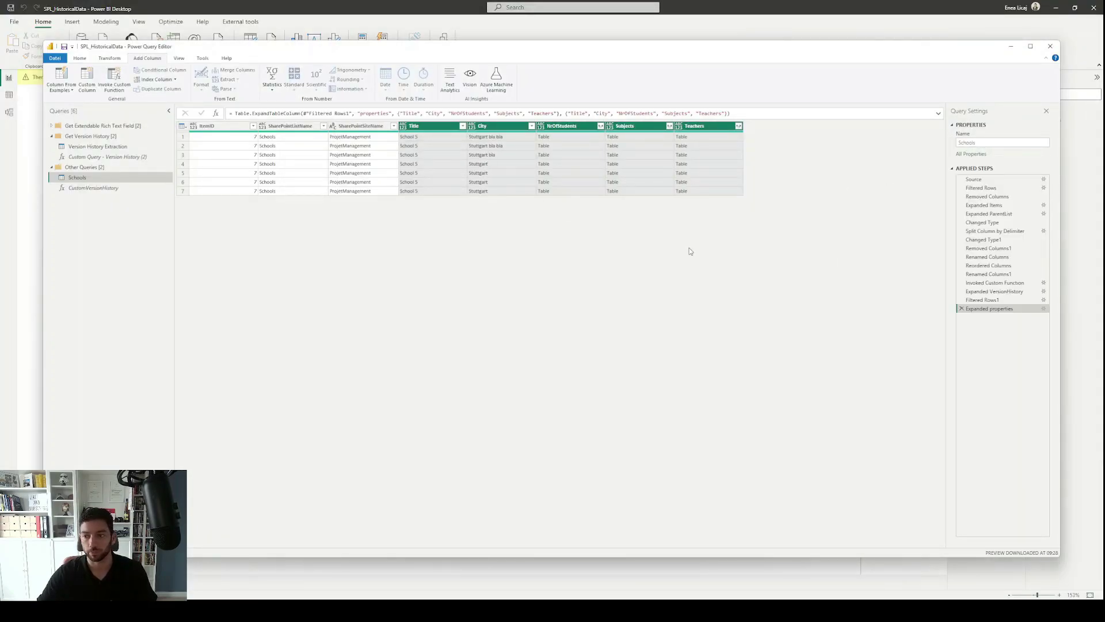
Step: Re-edit the Expanded properties step to expand only owshiddenversion, found by searching 'ows'
click(1045, 309)
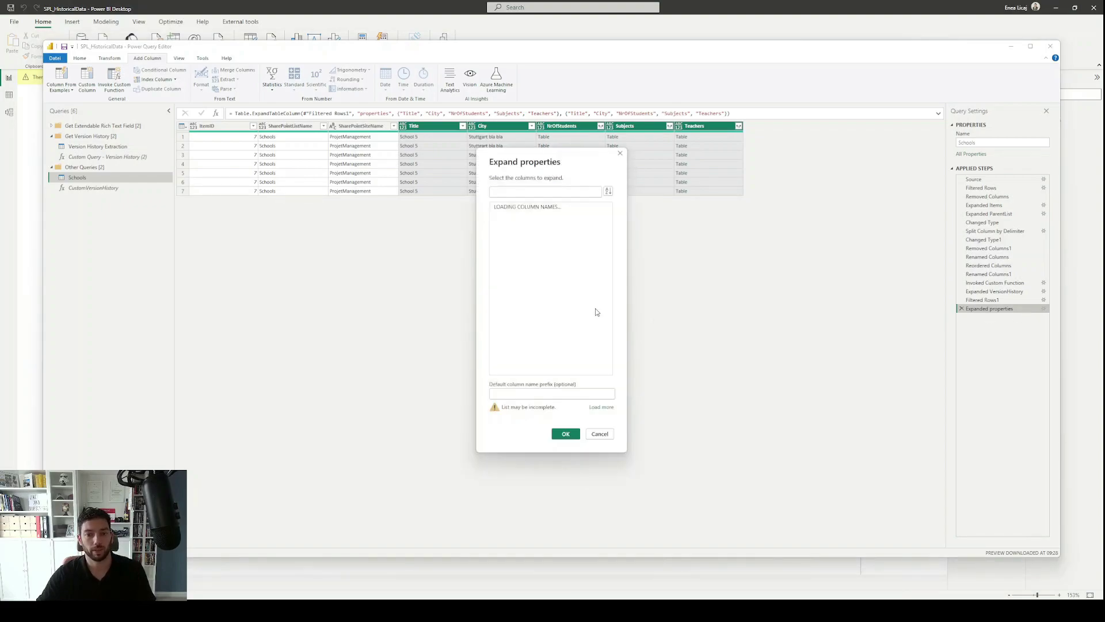
scroll(526, 280, down, 7)
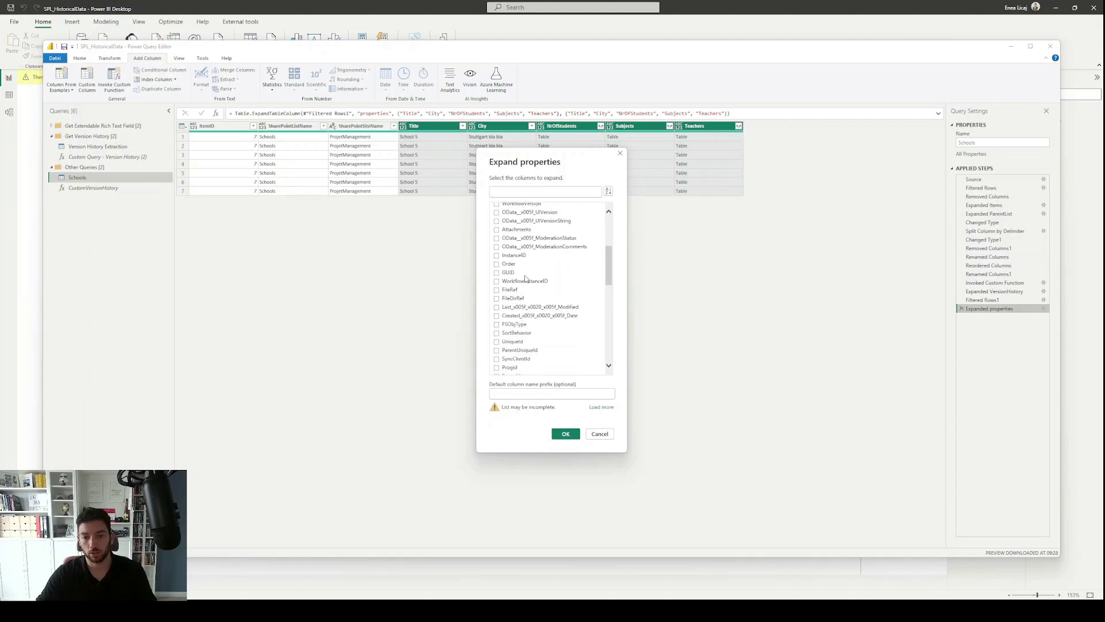
scroll(526, 281, down, 5)
scroll(526, 281, up, 5)
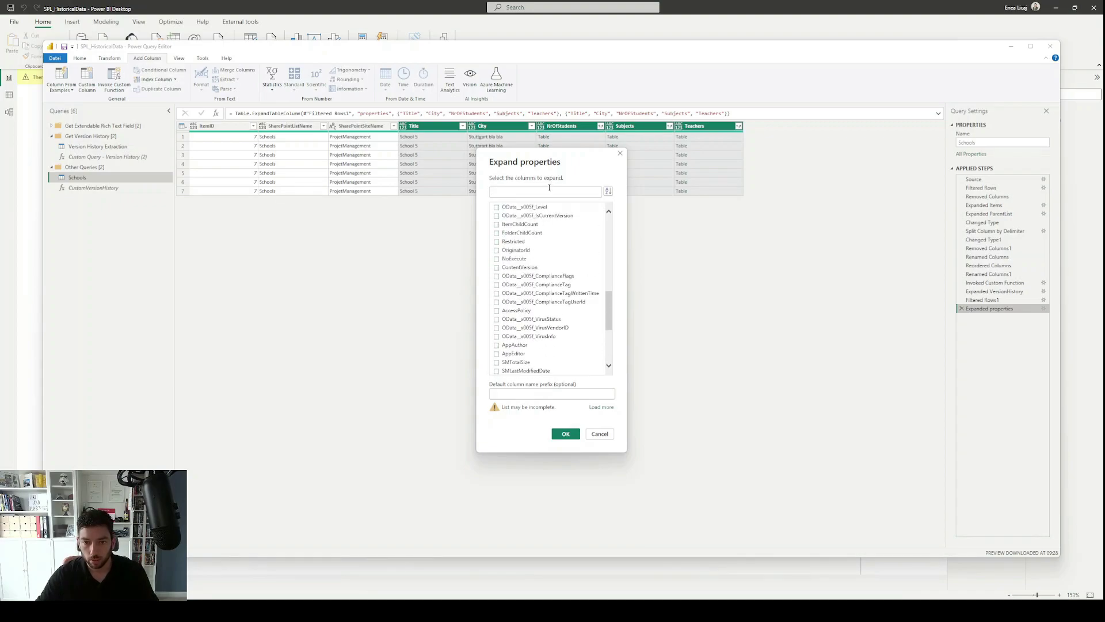
text(ow)
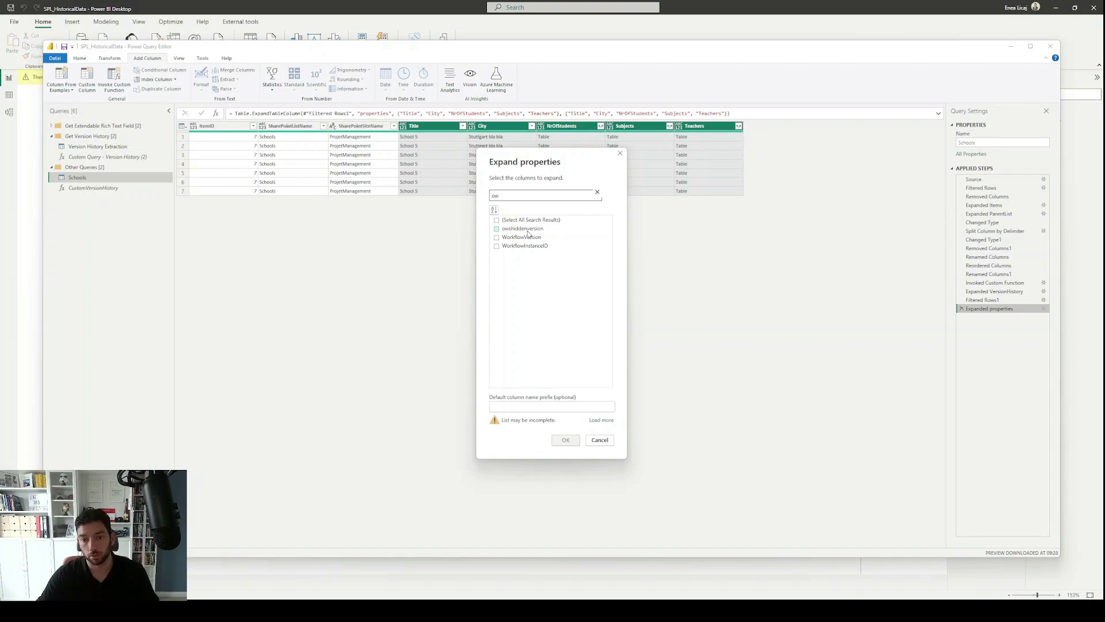
double_click(527, 196)
text(vers)
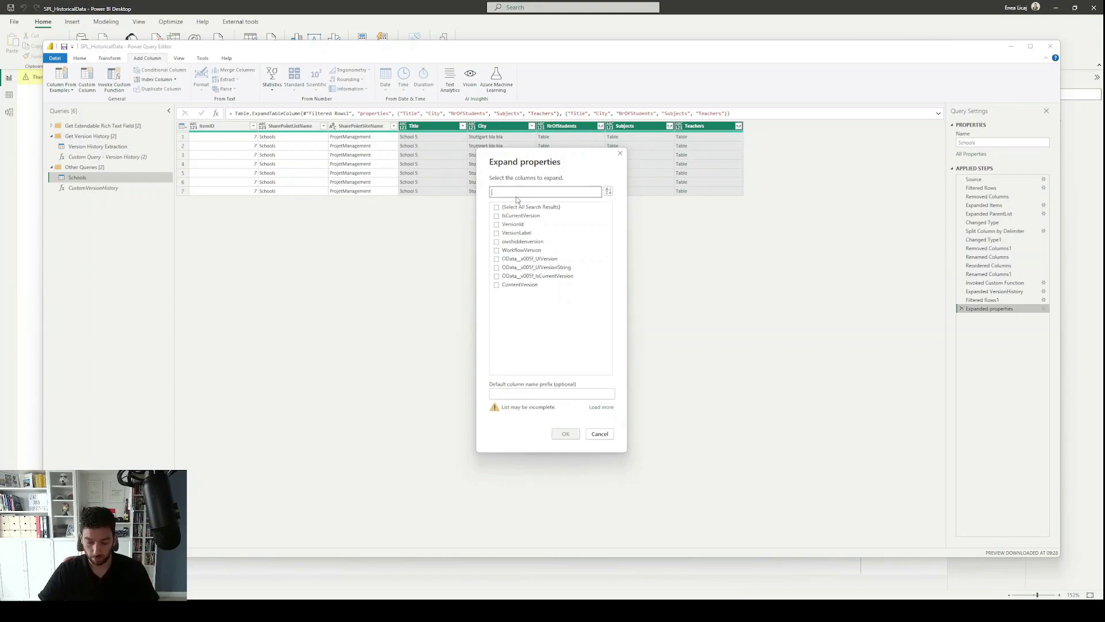
key(BackSpace)
key(BackSpace)
key(BackSpace)
key(BackSpace)
text(ows)
click(519, 230)
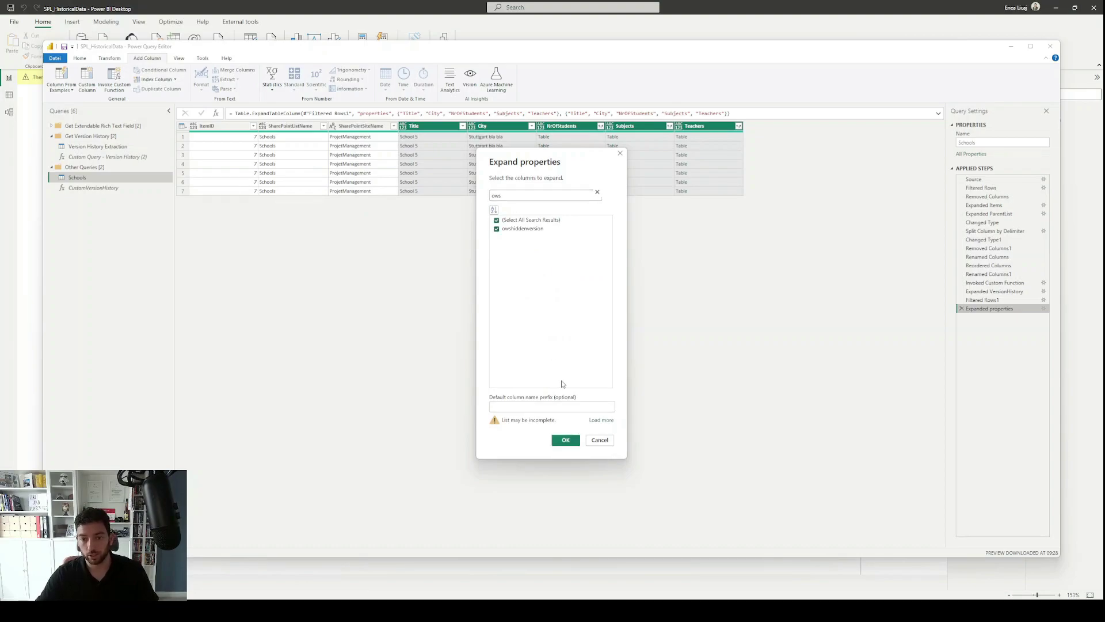
click(566, 441)
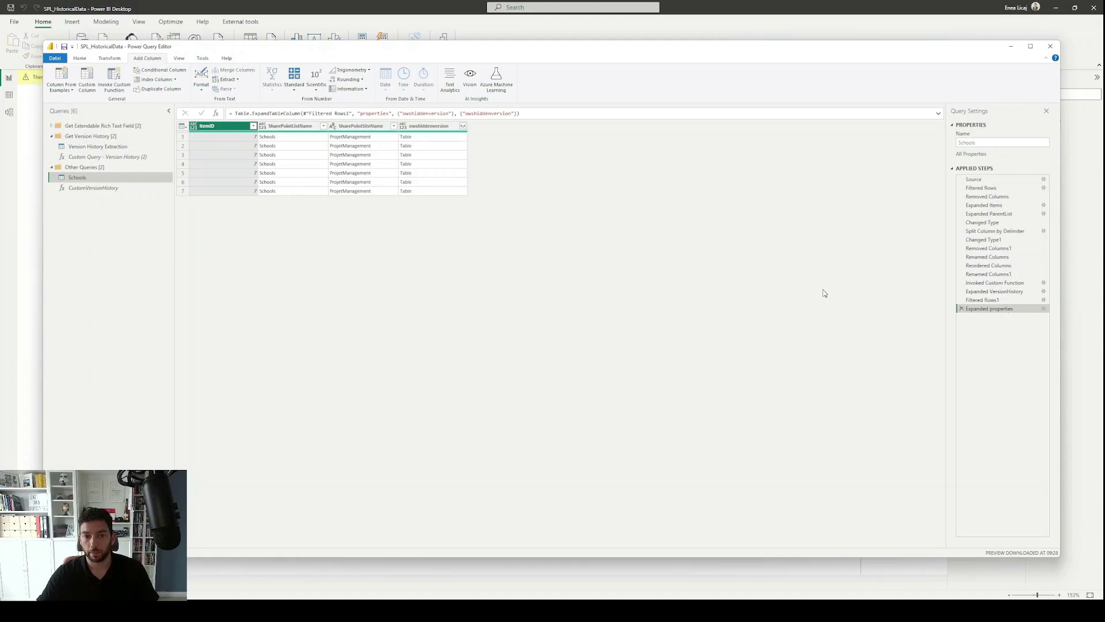
Step: Add Title, City, NrOfStudents, Subjects and Teachers back beside owshiddenversion, then view owshiddenversion's expand options
click(1044, 308)
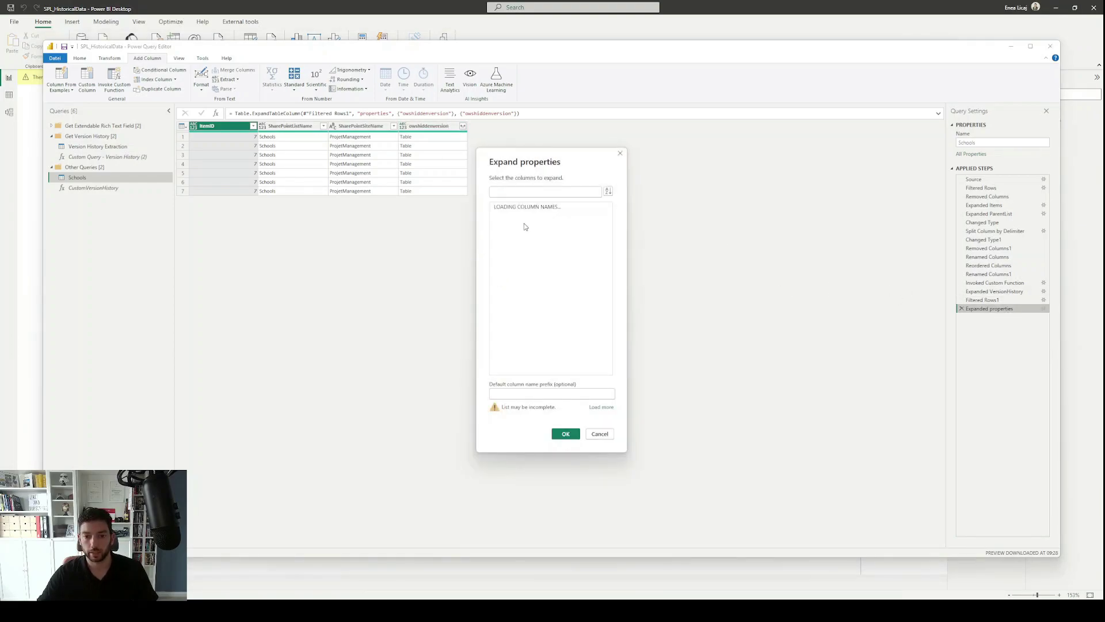
scroll(526, 338, down, 3)
scroll(521, 299, up, 3)
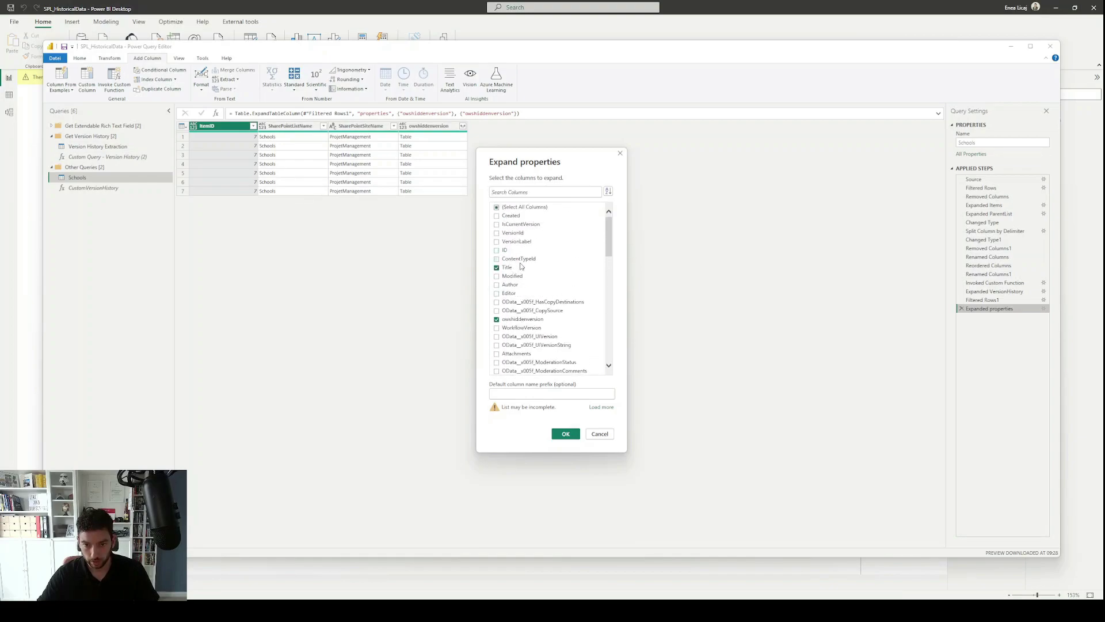
scroll(523, 288, down, 6)
scroll(522, 317, down, 10)
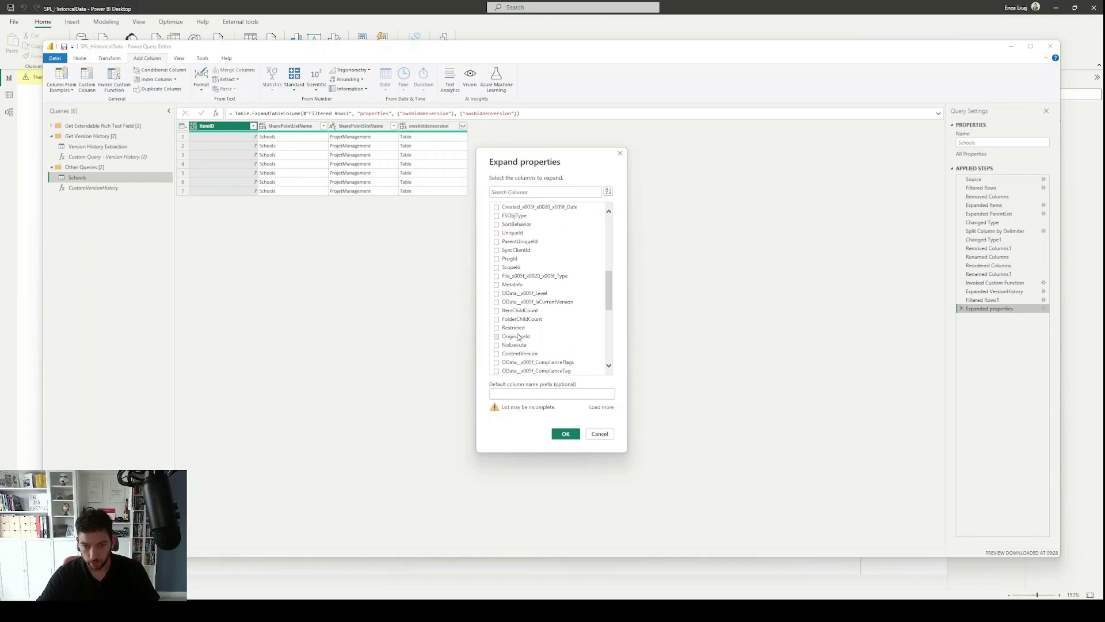
scroll(519, 330, down, 2)
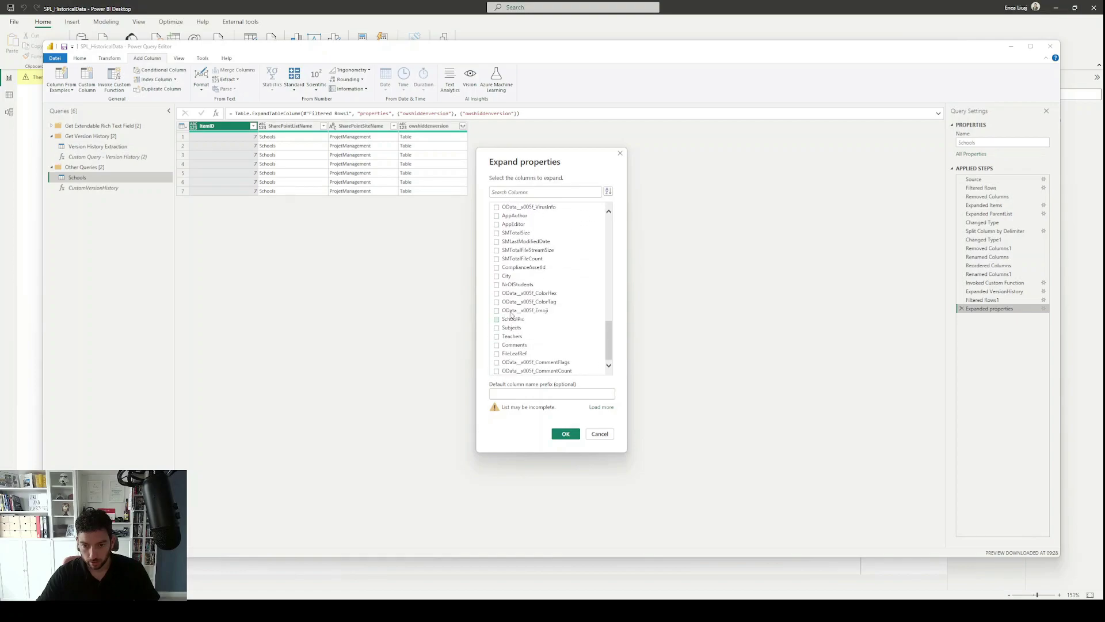
click(513, 276)
click(515, 288)
click(565, 433)
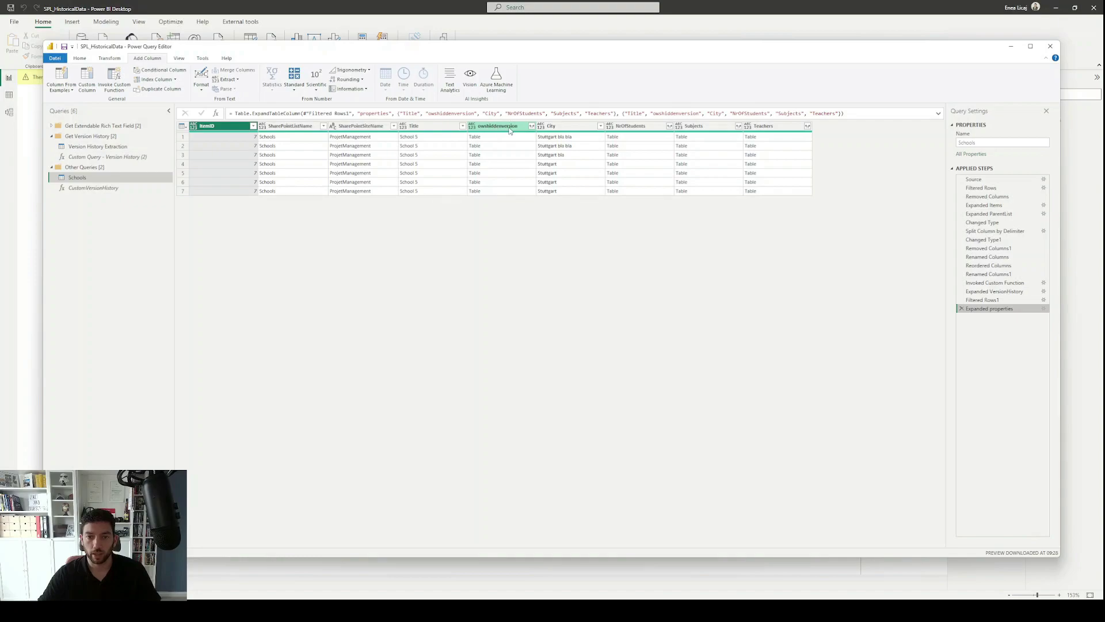
click(531, 126)
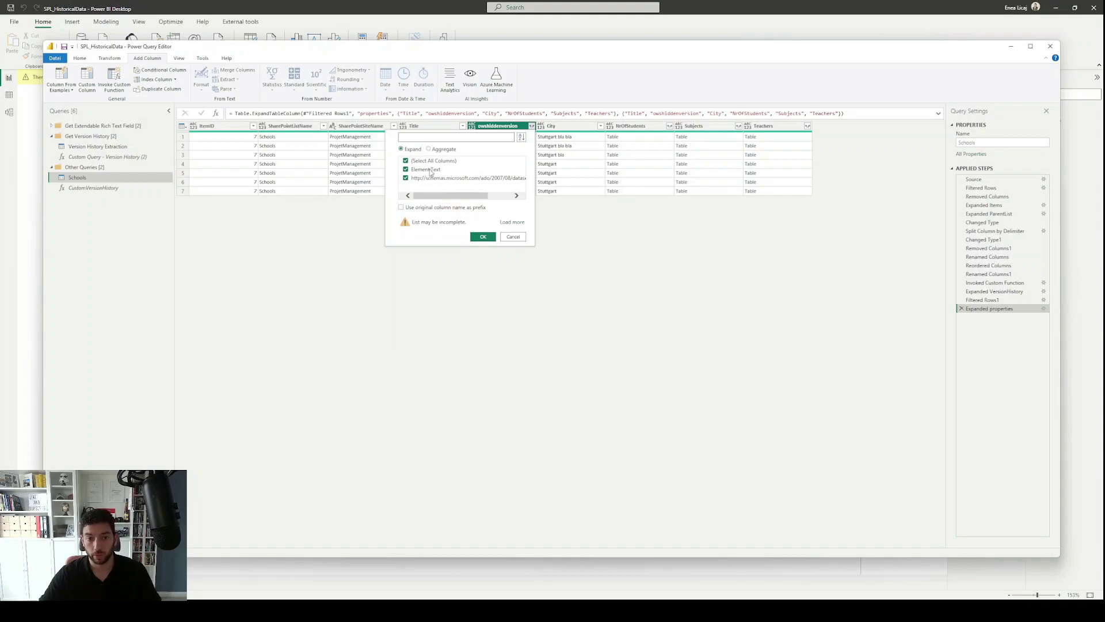
drag(439, 196, 476, 193)
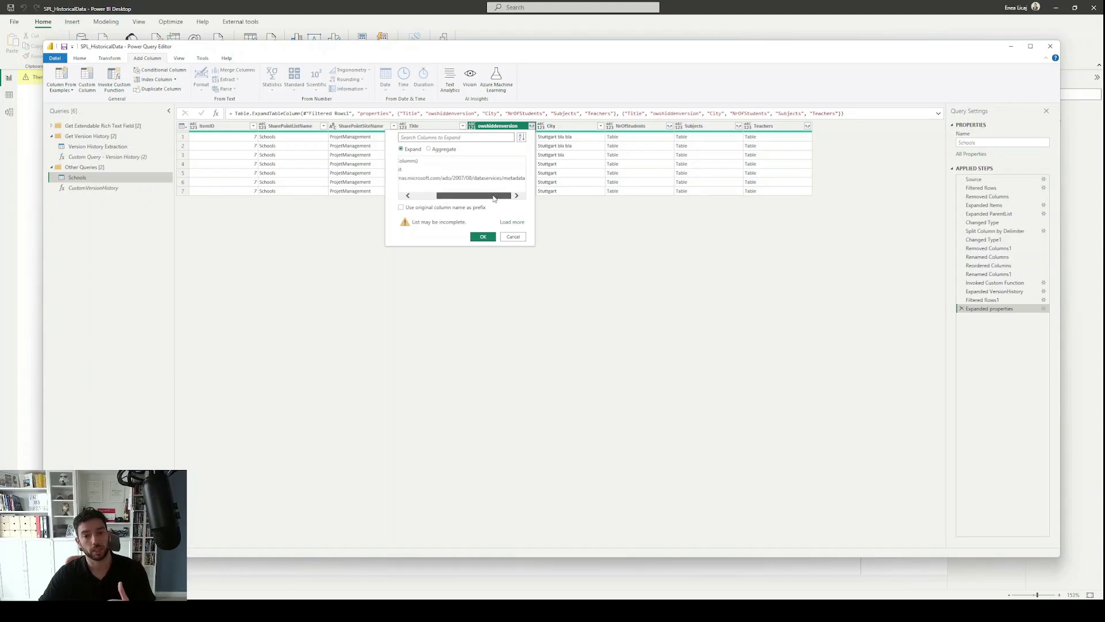
Step: Expand owshiddenversion into Element:Text only, leaving out the schema URL column
drag(491, 198, 468, 196)
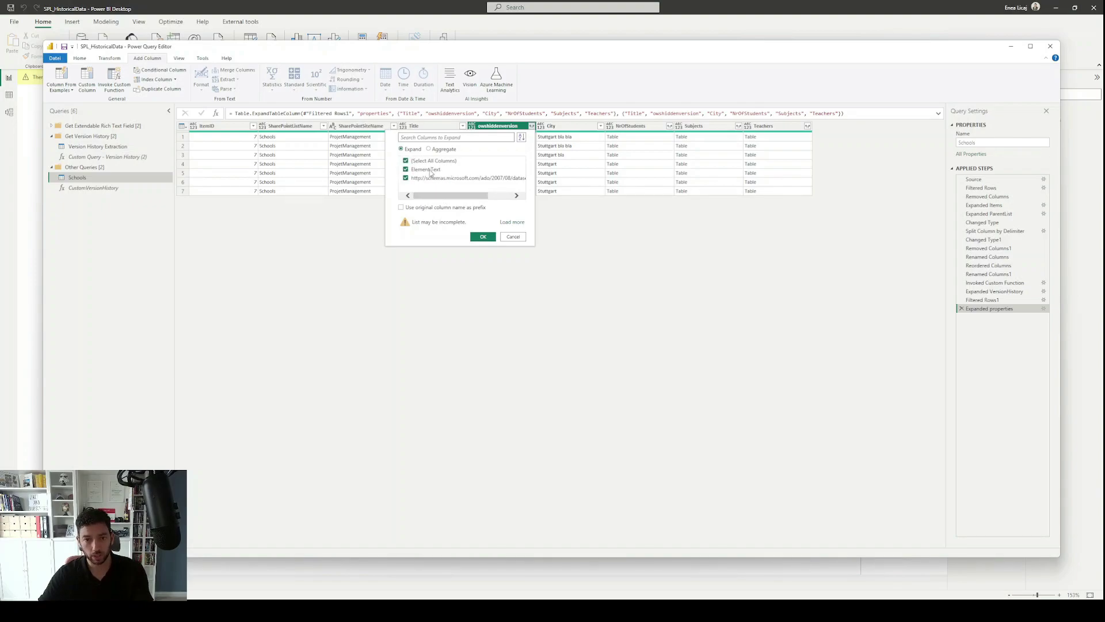
click(432, 175)
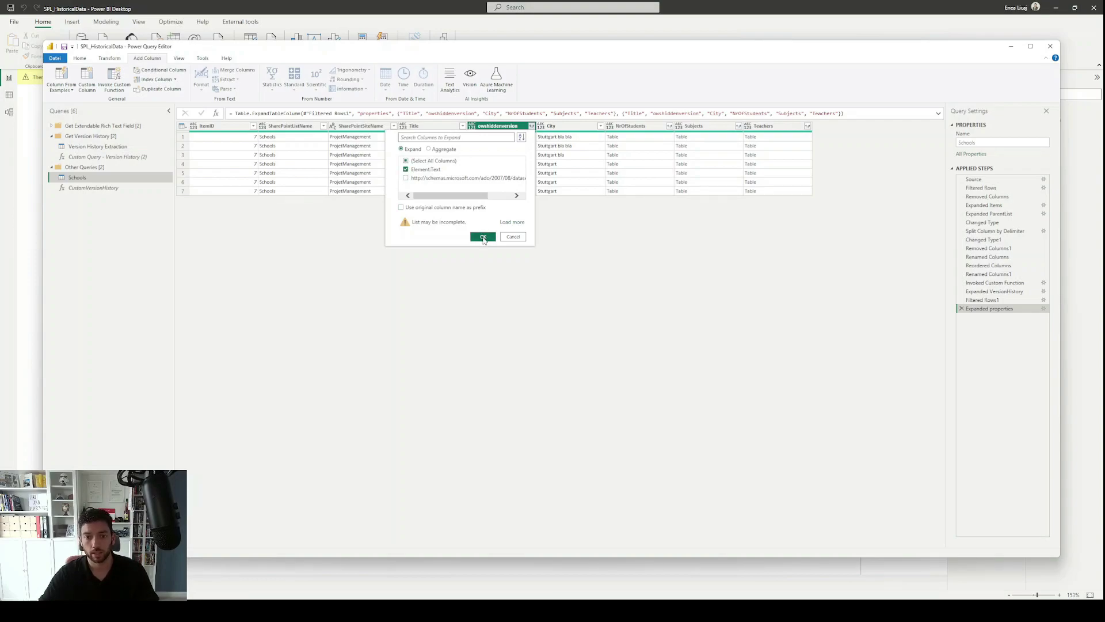
click(483, 239)
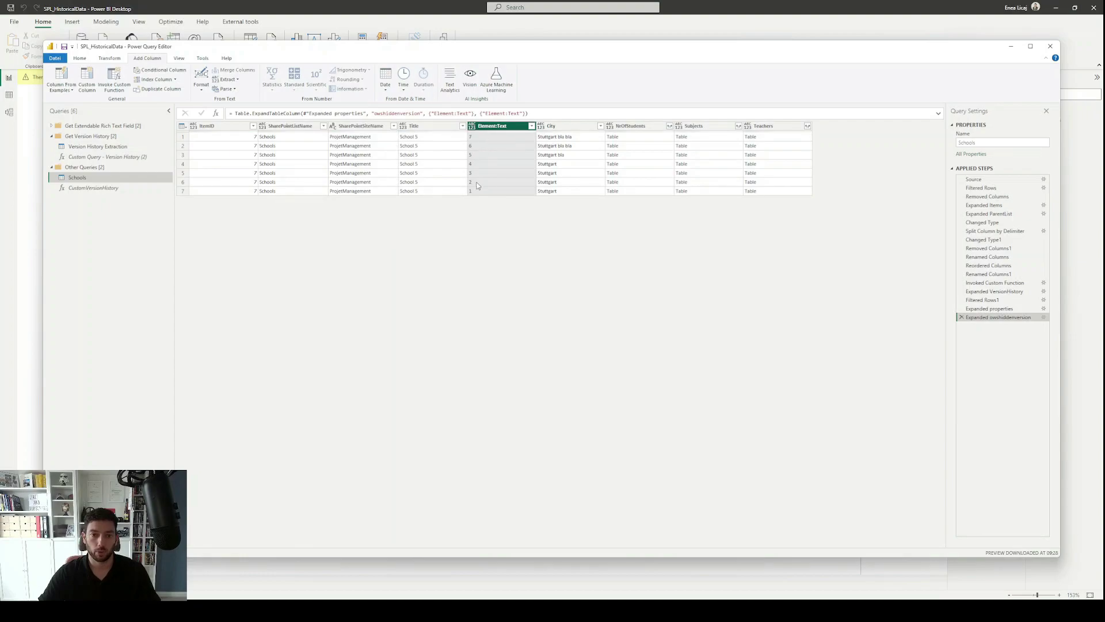
Step: Rename Element:Text to VersionNumber and Title to School_Name, then set City's data type to Text
double_click(498, 128)
text(Ve)
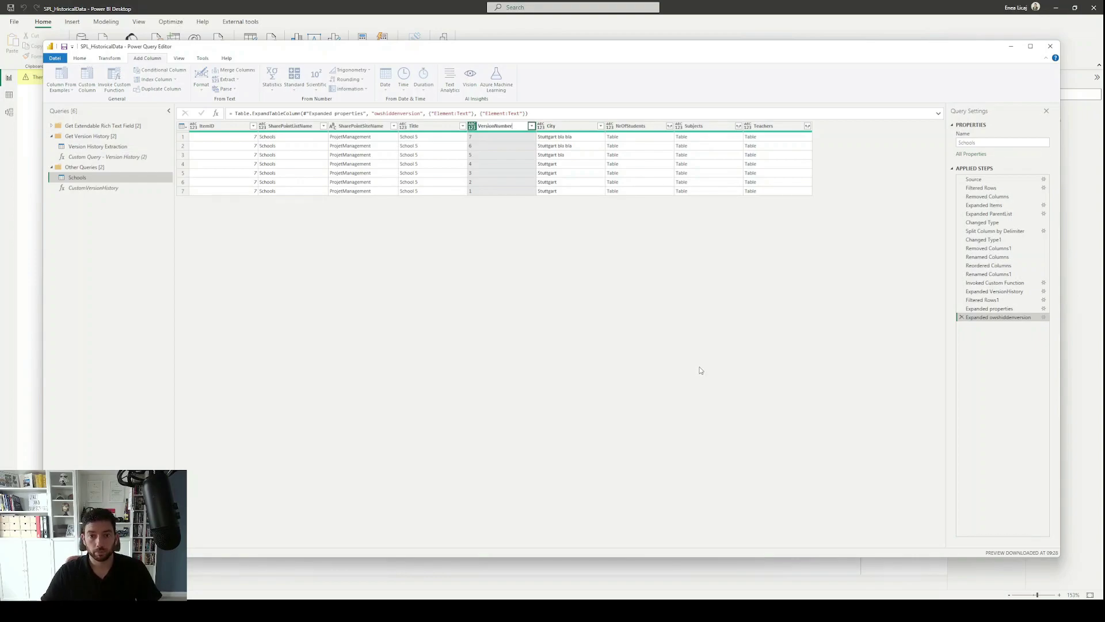
text(rsionNumber)
key(Return)
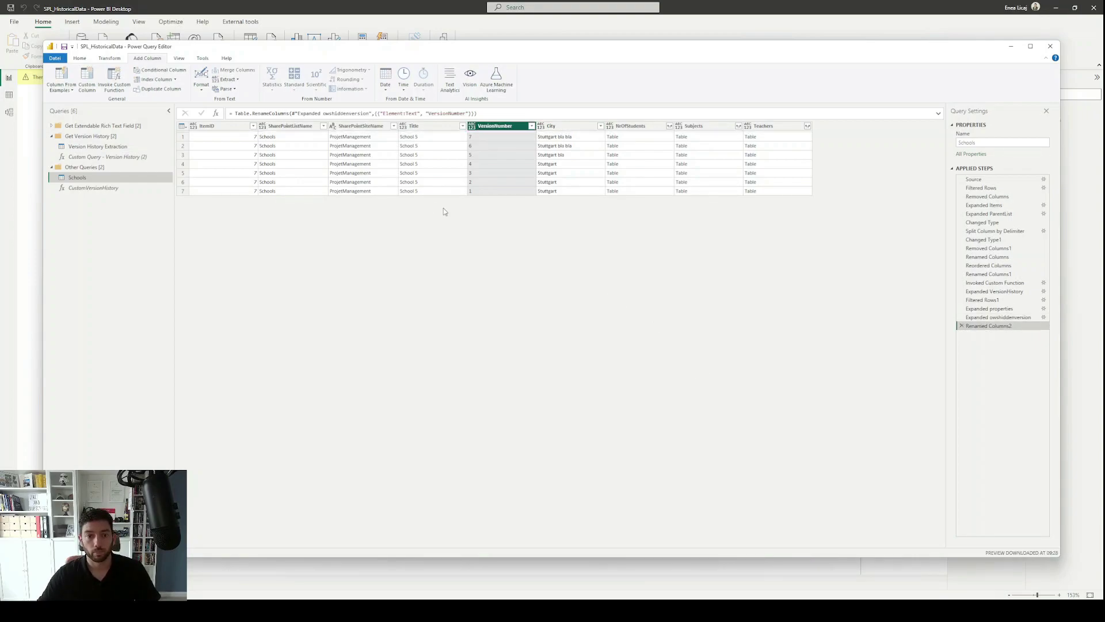
double_click(433, 128)
text(Scho)
text(ol_)
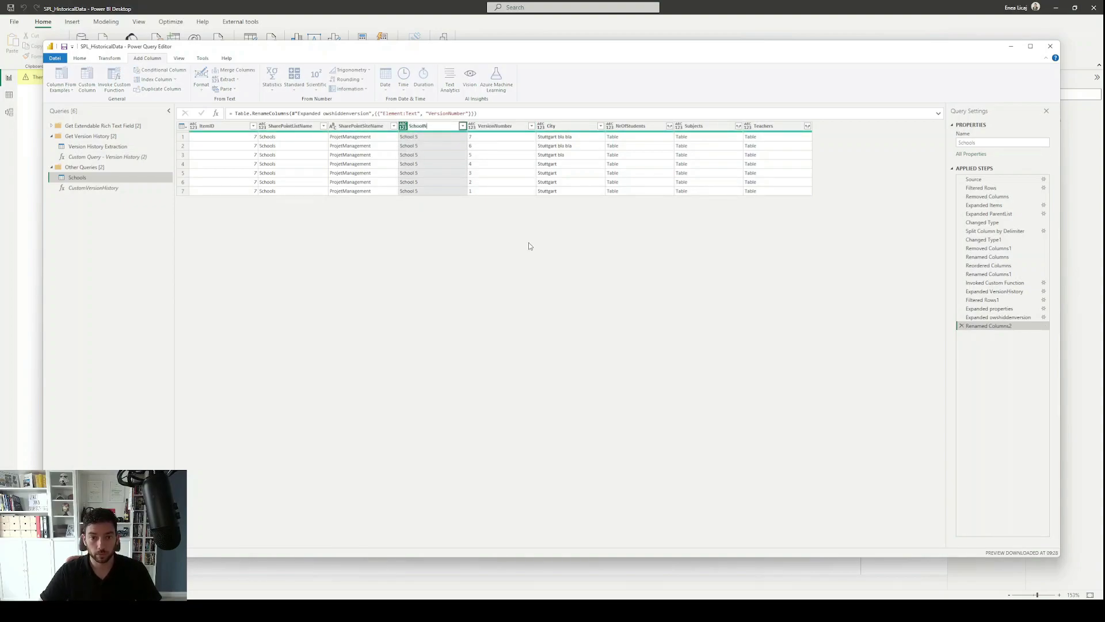
text(Name)
key(Return)
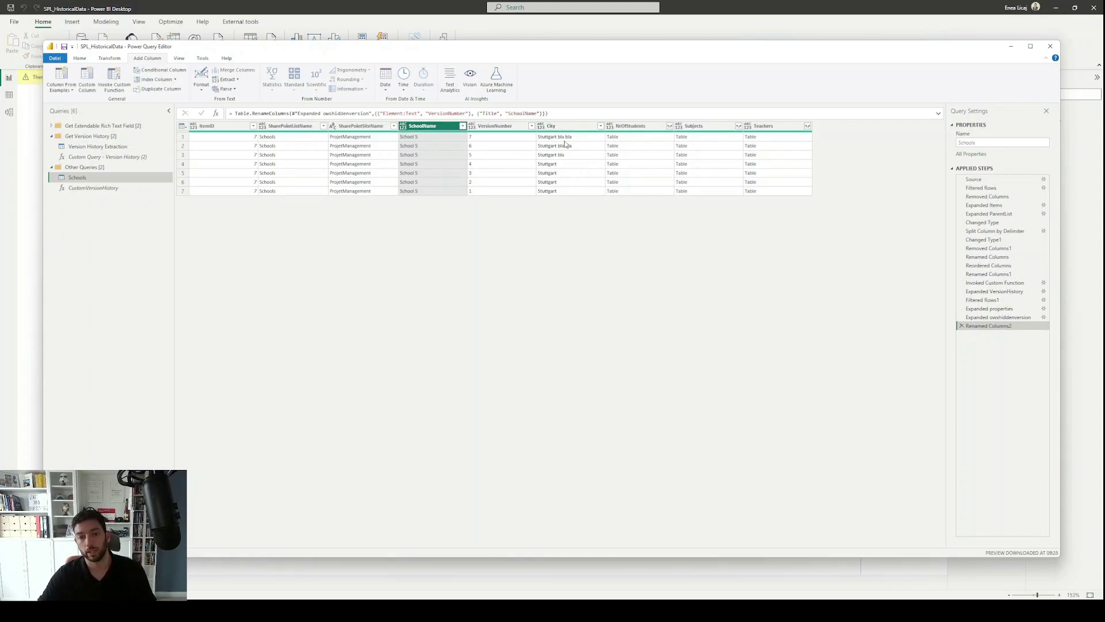
click(542, 126)
click(564, 229)
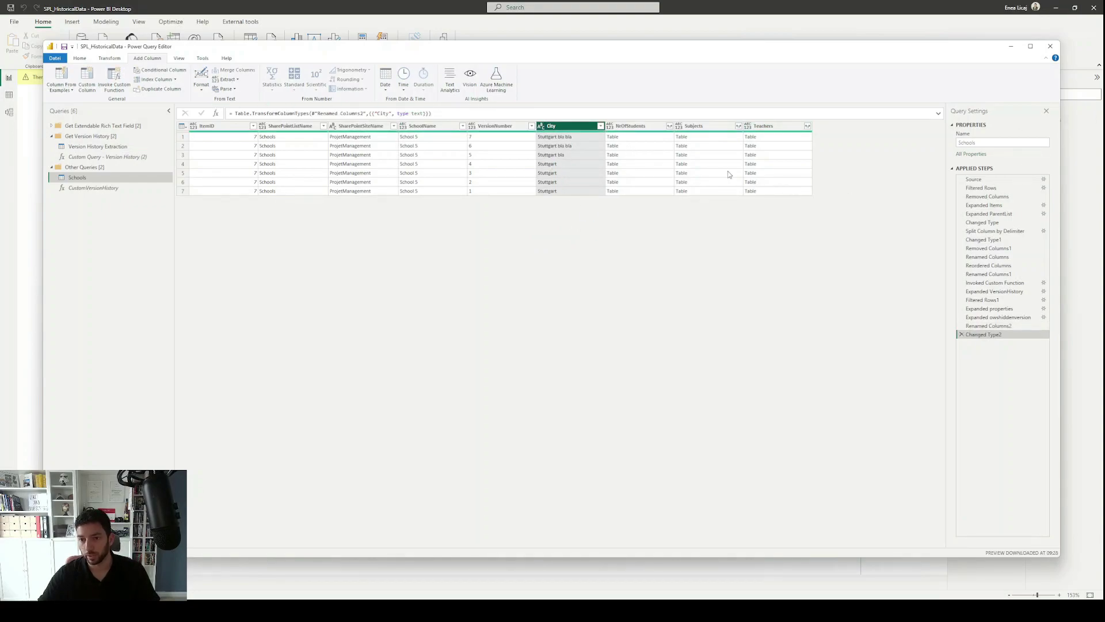
Step: Expand NrOfStudents keeping only its Element:Text field to show the student counts
click(670, 126)
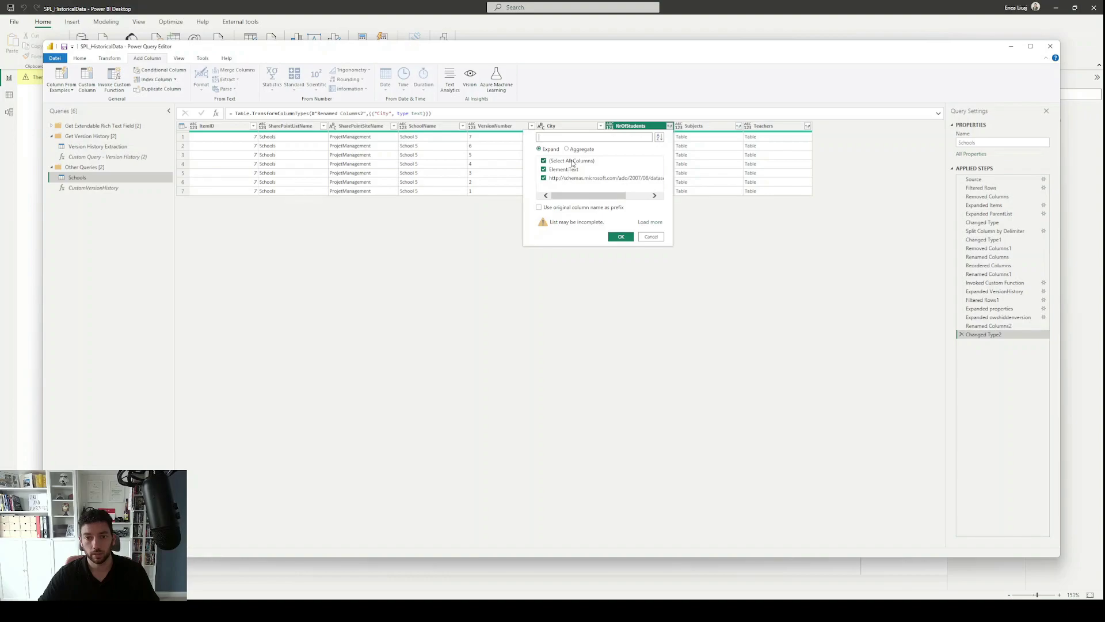
click(563, 161)
click(621, 237)
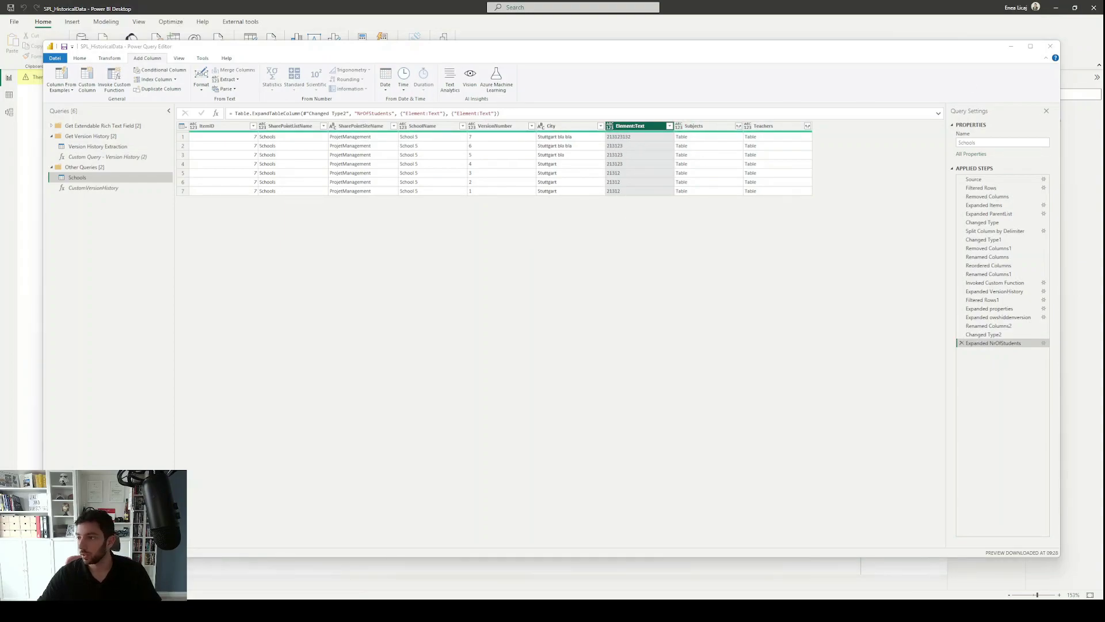
Step: Reposition and widen the browser, close the open version history, and open School 5's version history
key(alt+Tab)
drag(564, 126, 245, 216)
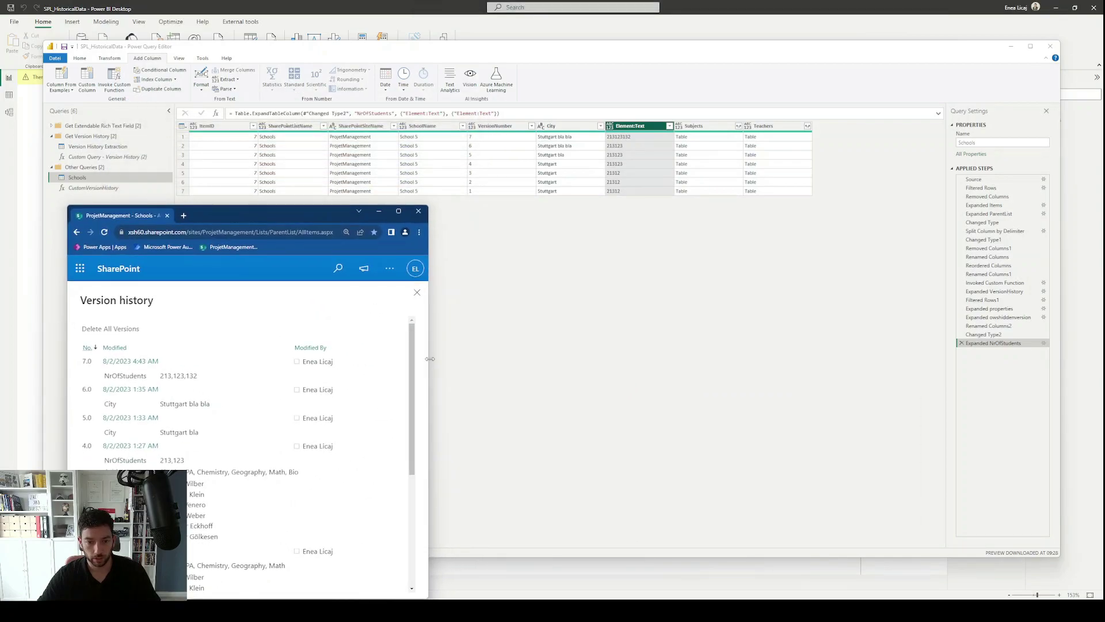
drag(428, 363, 957, 363)
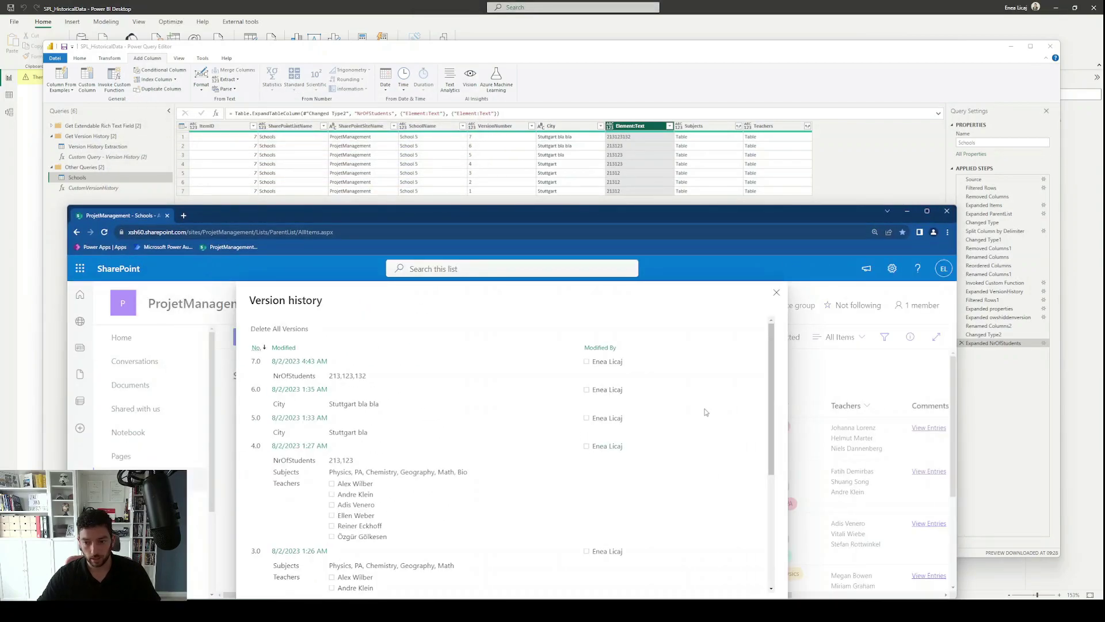
scroll(703, 412, down, 3)
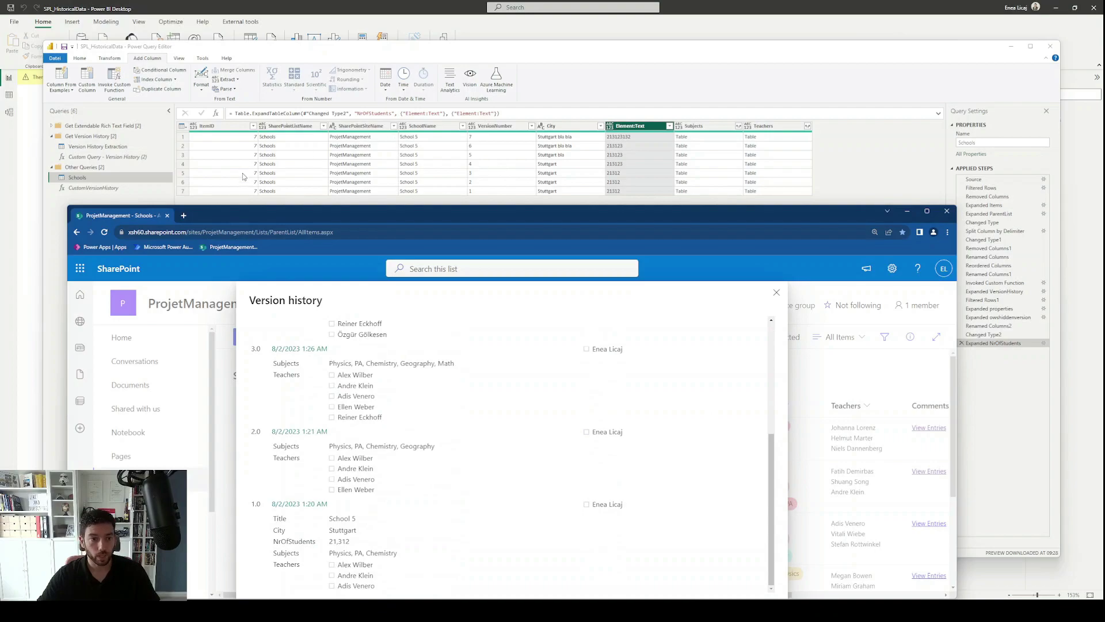
click(776, 292)
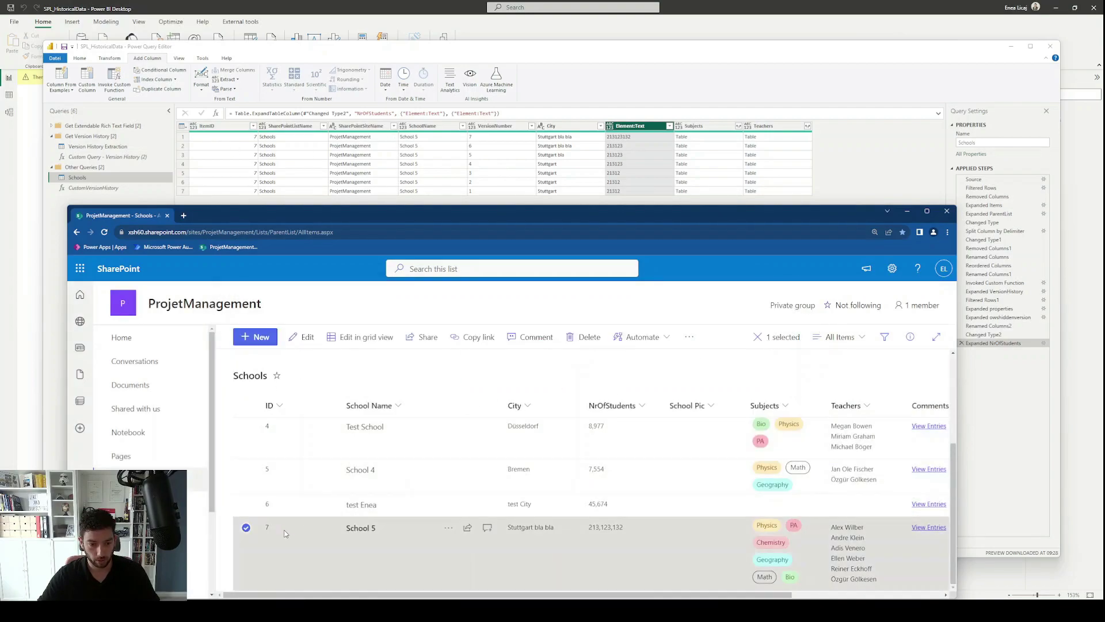
right_click(283, 527)
click(315, 525)
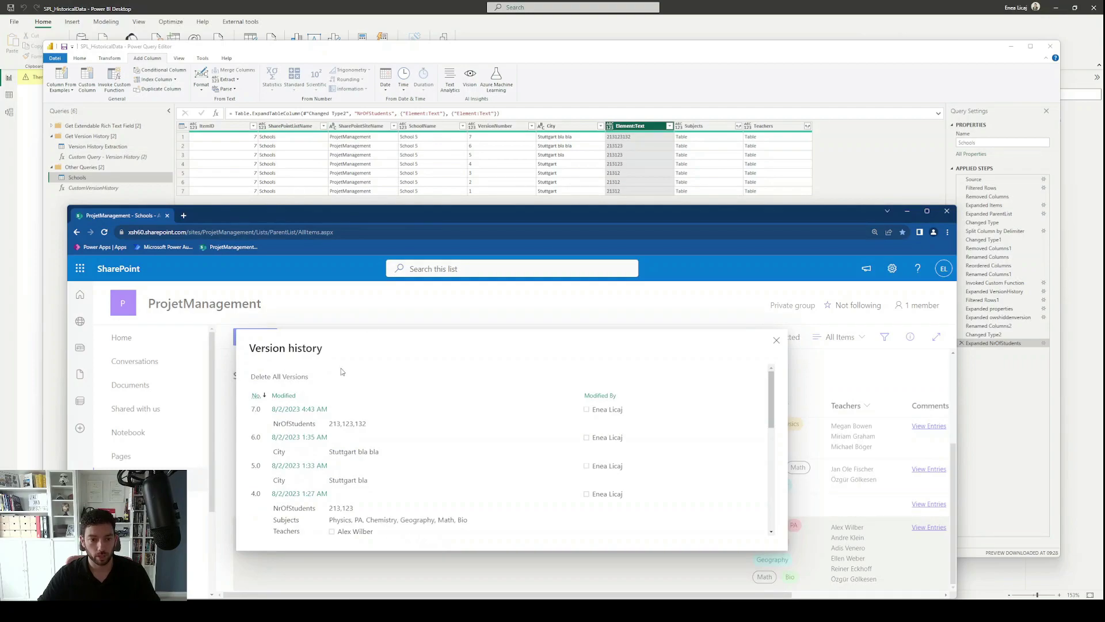
Step: Compare School 5's City values across versions: Stuttgart in 1.0, Stuttgart bla in 5.0, bla bla in 6.0
scroll(323, 403, down, 5)
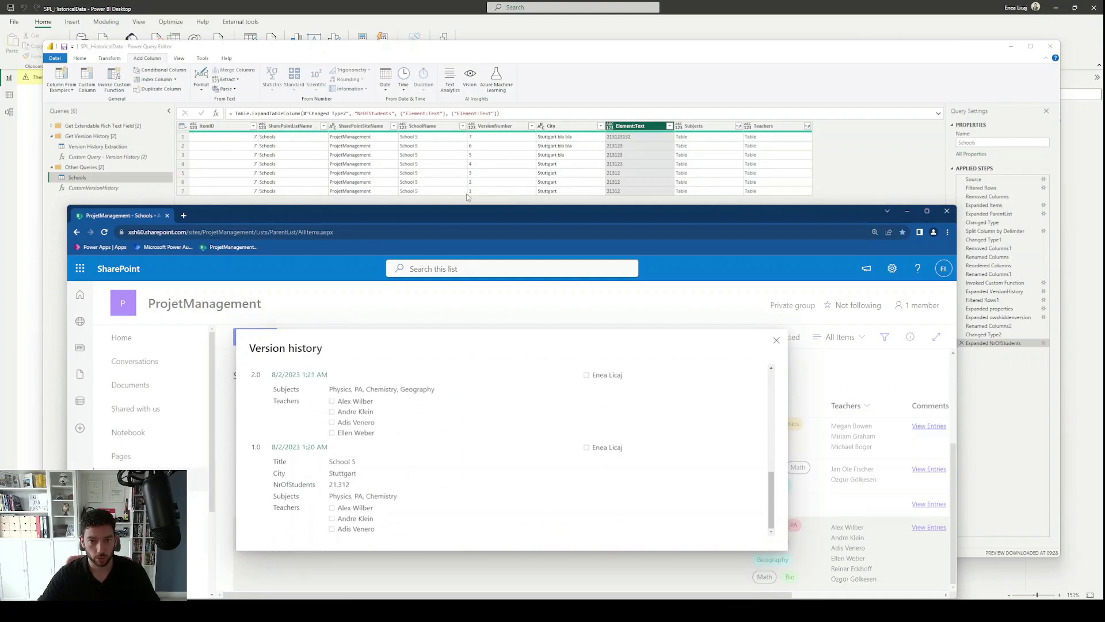
scroll(256, 448, up, 5)
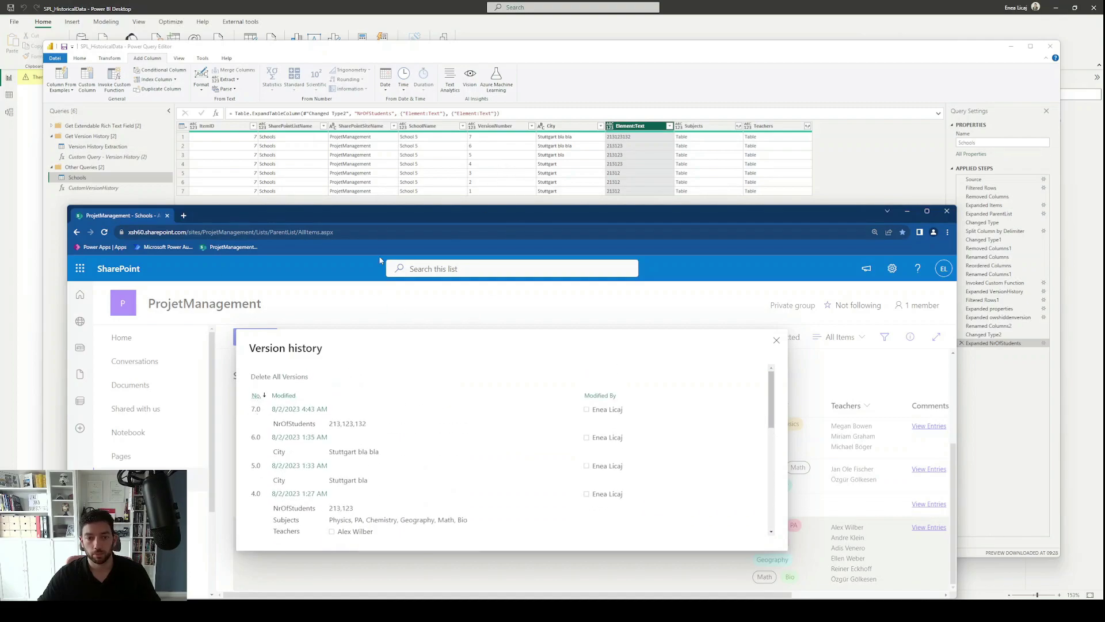
scroll(282, 473, down, 5)
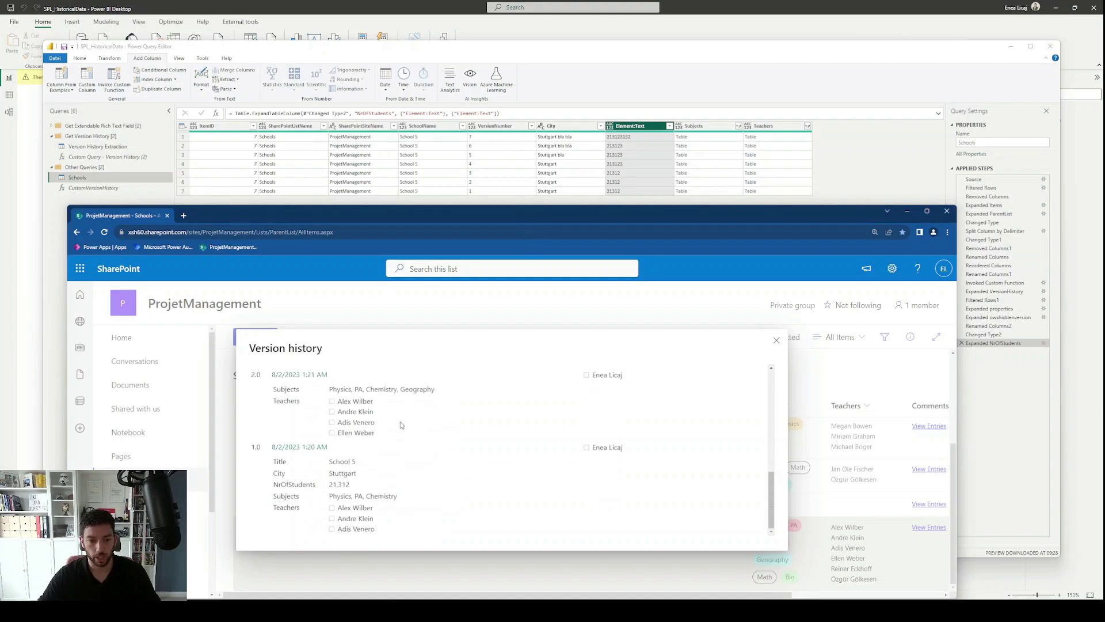
drag(330, 472, 361, 475)
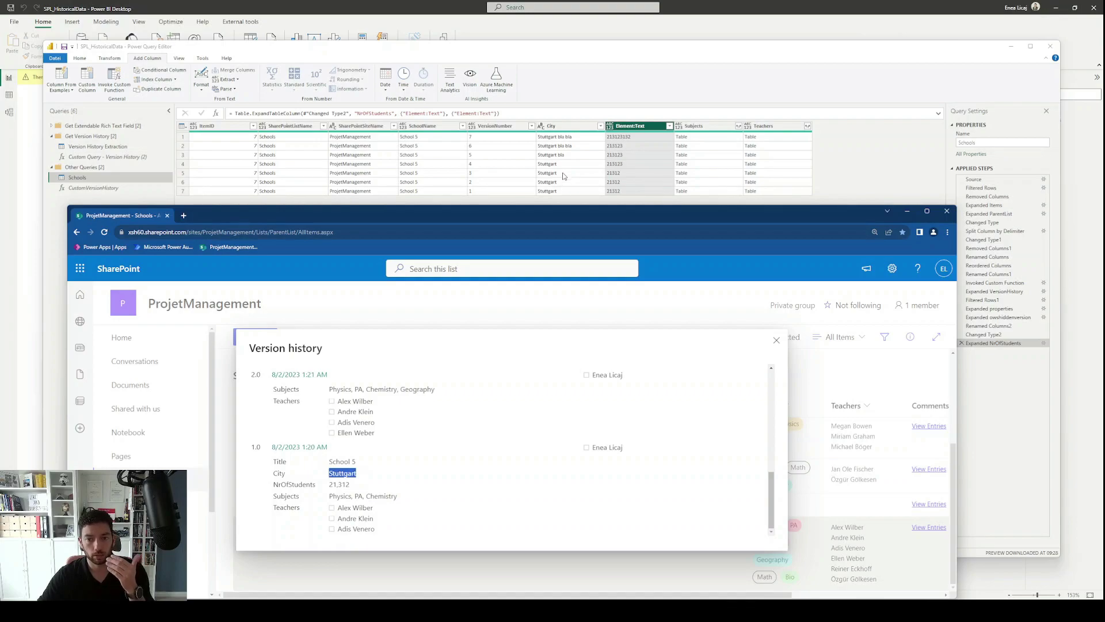
scroll(367, 430, up, 2)
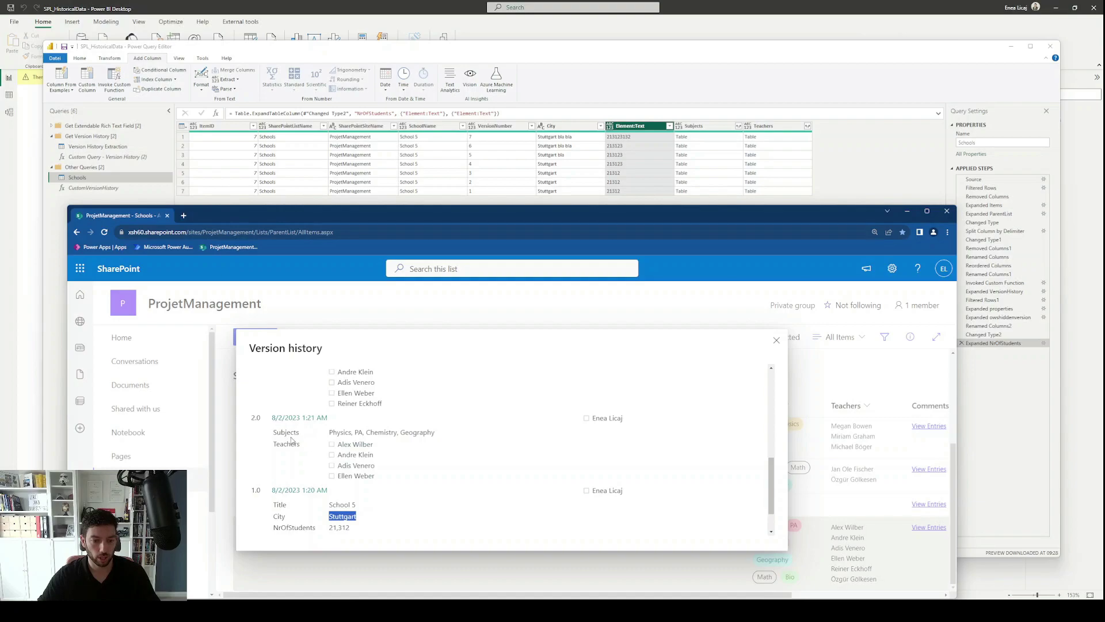
click(253, 419)
scroll(325, 426, up, 4)
scroll(311, 435, up, 2)
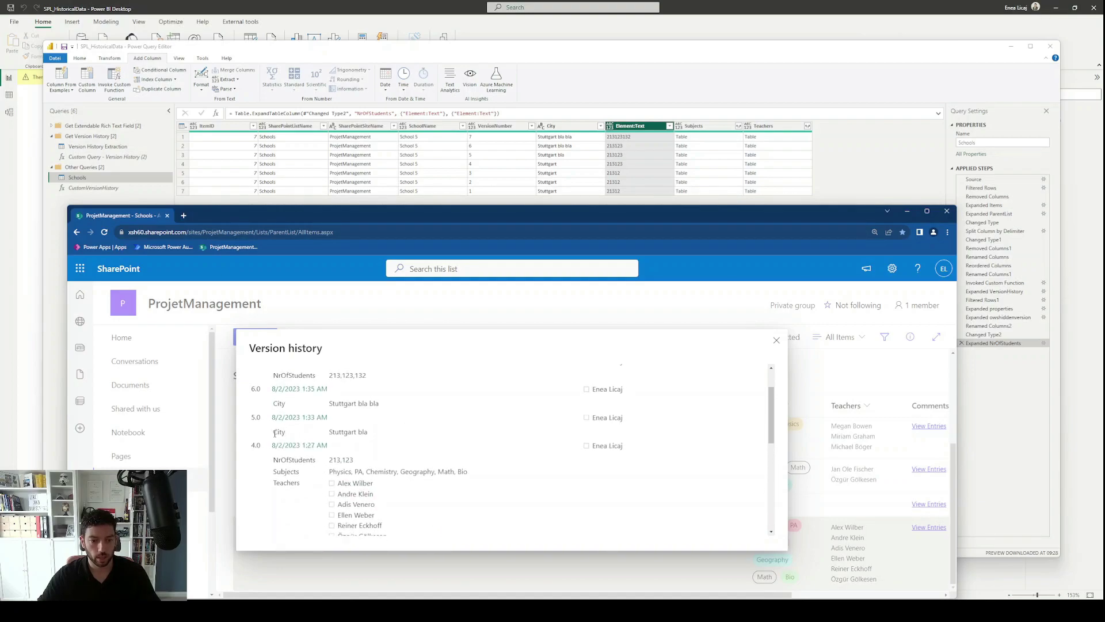
drag(275, 432, 370, 433)
click(372, 433)
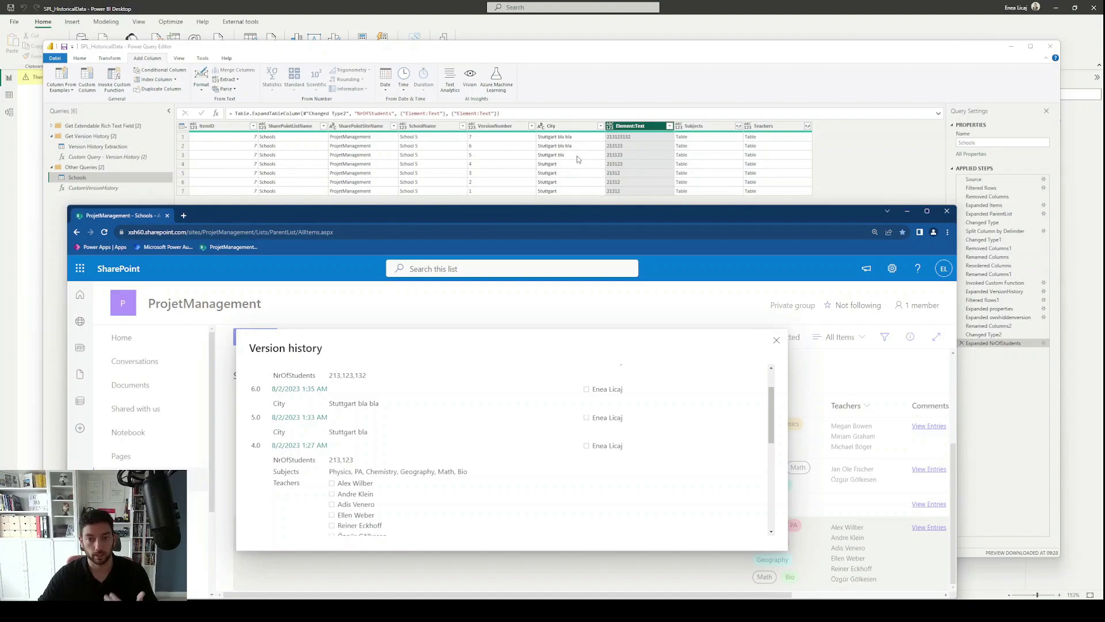
scroll(312, 472, up, 2)
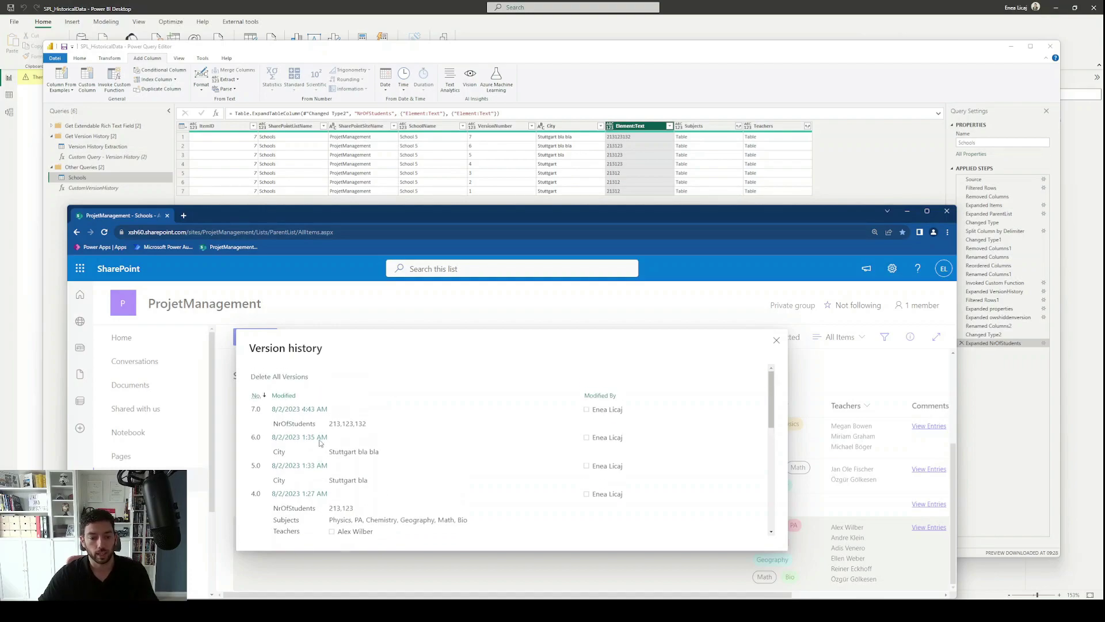
drag(379, 452, 351, 452)
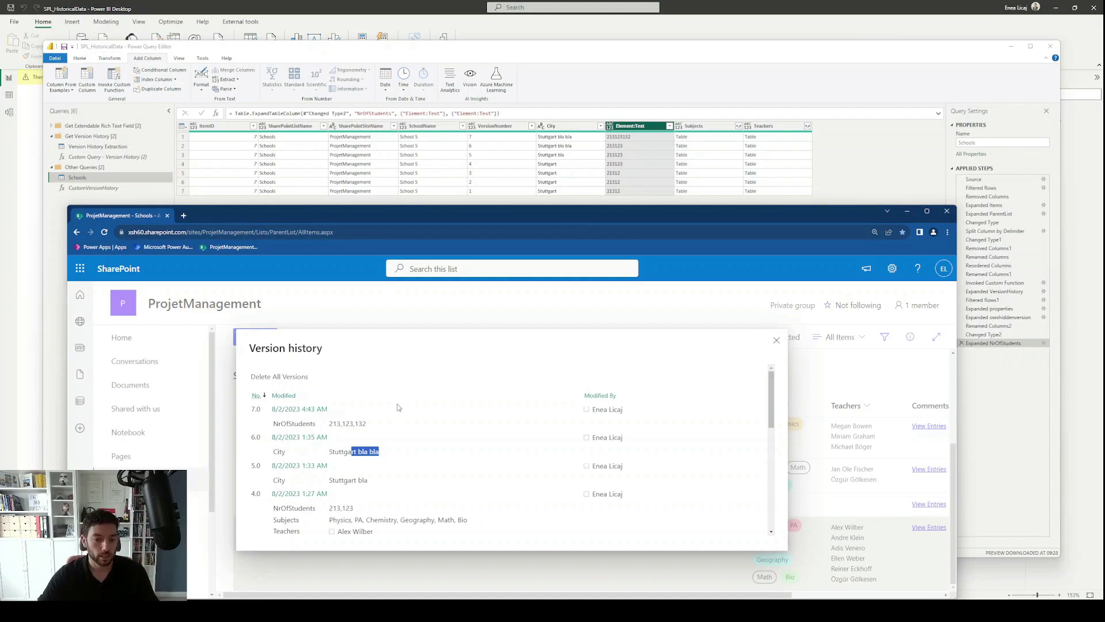
Step: Check NrOfStudents values 21,312 (original) and 213,123 (version 4.0), then move the browser off Power Query
scroll(395, 409, down, 10)
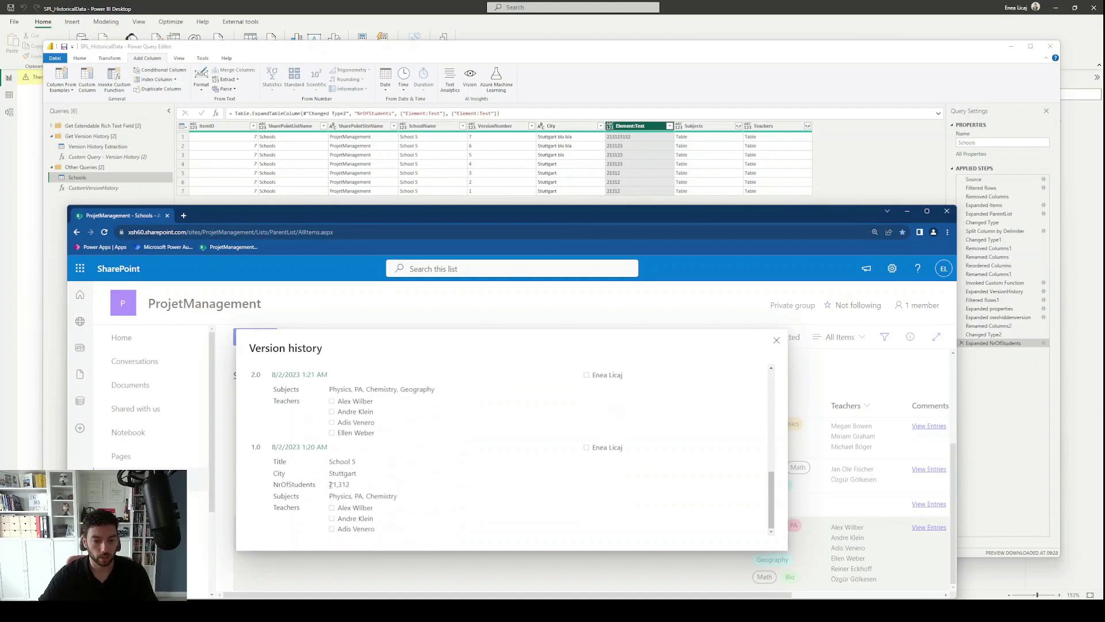
drag(329, 484, 357, 489)
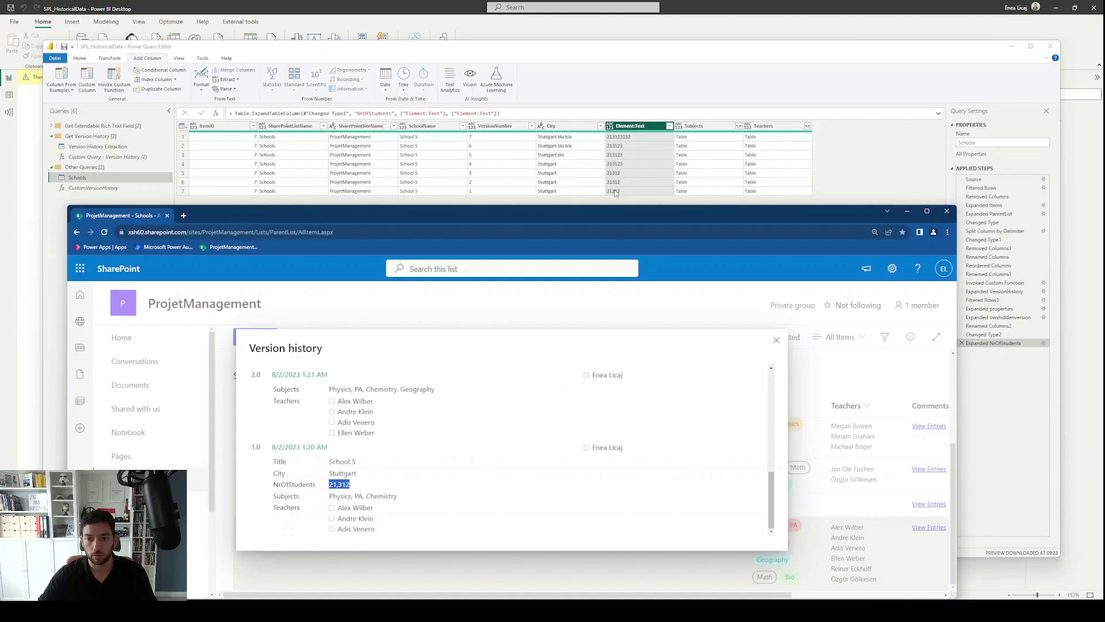
scroll(338, 426, up, 4)
scroll(338, 426, up, 1)
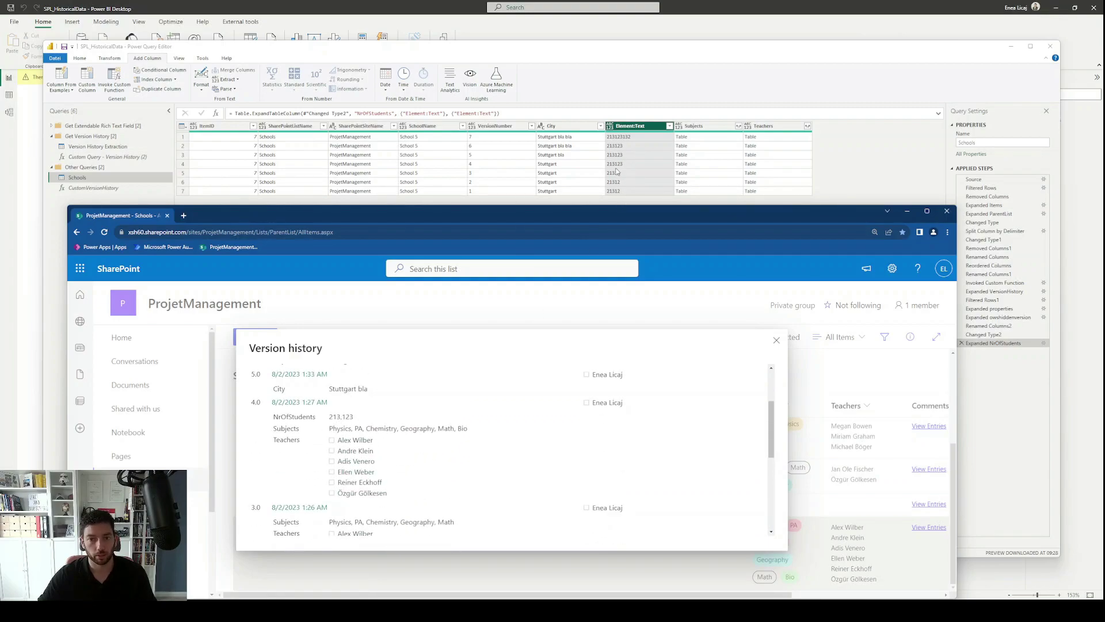
drag(358, 417, 330, 428)
scroll(354, 419, up, 2)
drag(867, 216, 1104, 195)
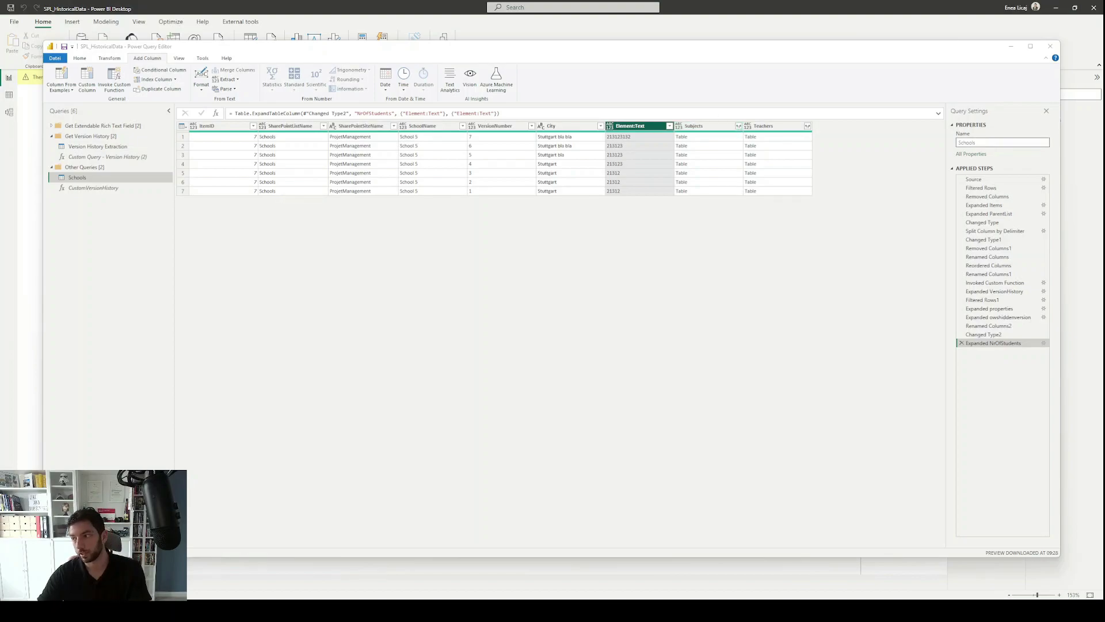
Step: Close School 5's version history, scan the list's Subjects and Teachers columns, and minimize the browser
drag(1104, 195, 430, 138)
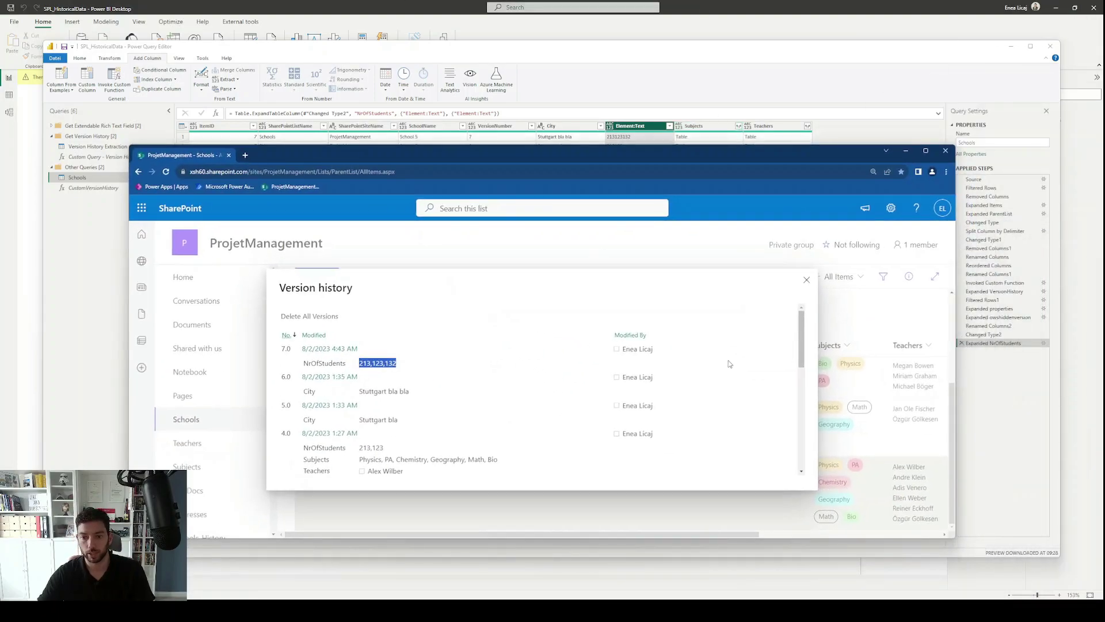
click(828, 364)
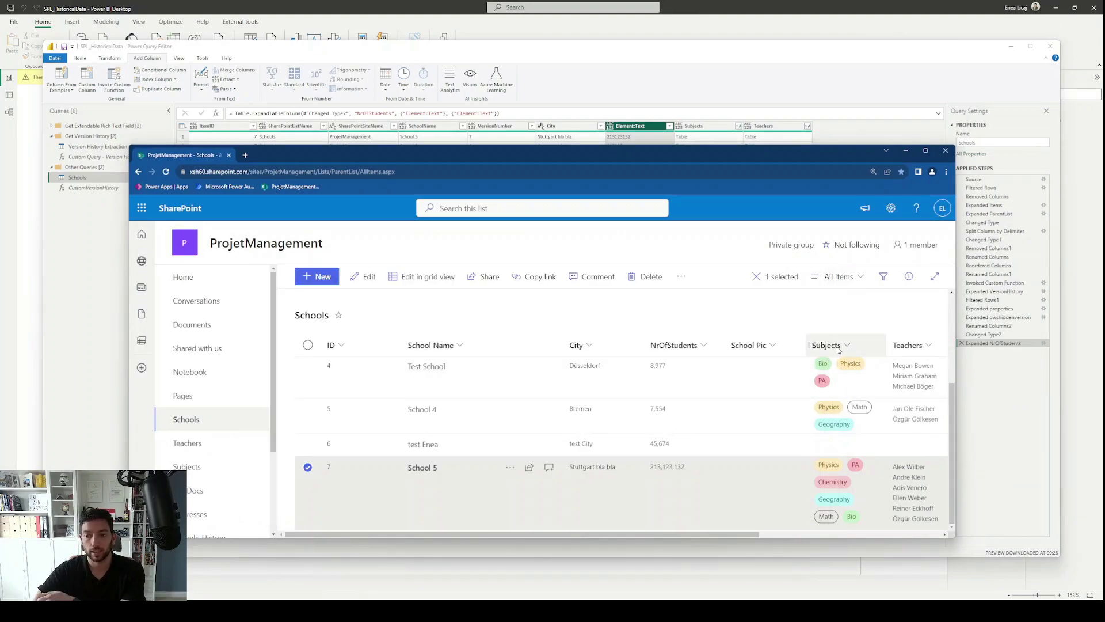
scroll(839, 350, right, 3)
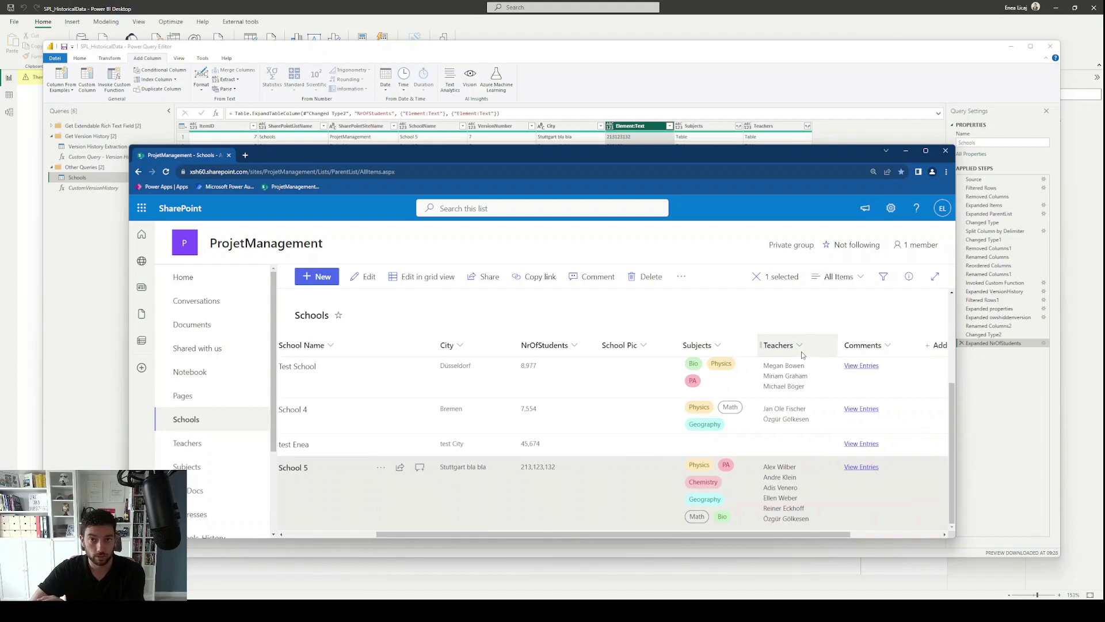
scroll(808, 350, left, 3)
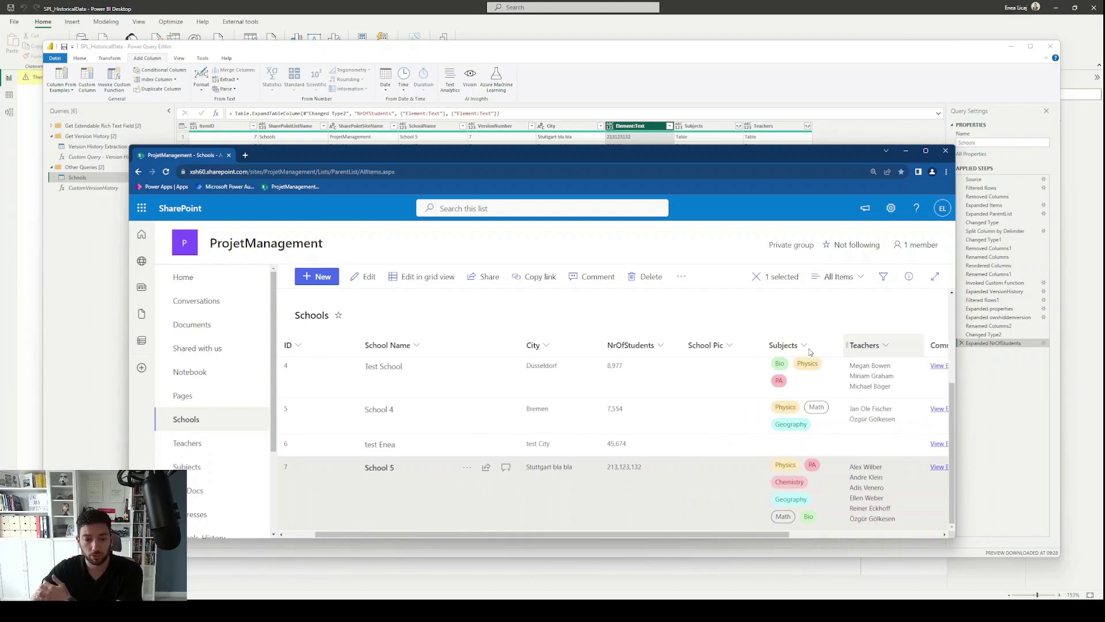
click(905, 151)
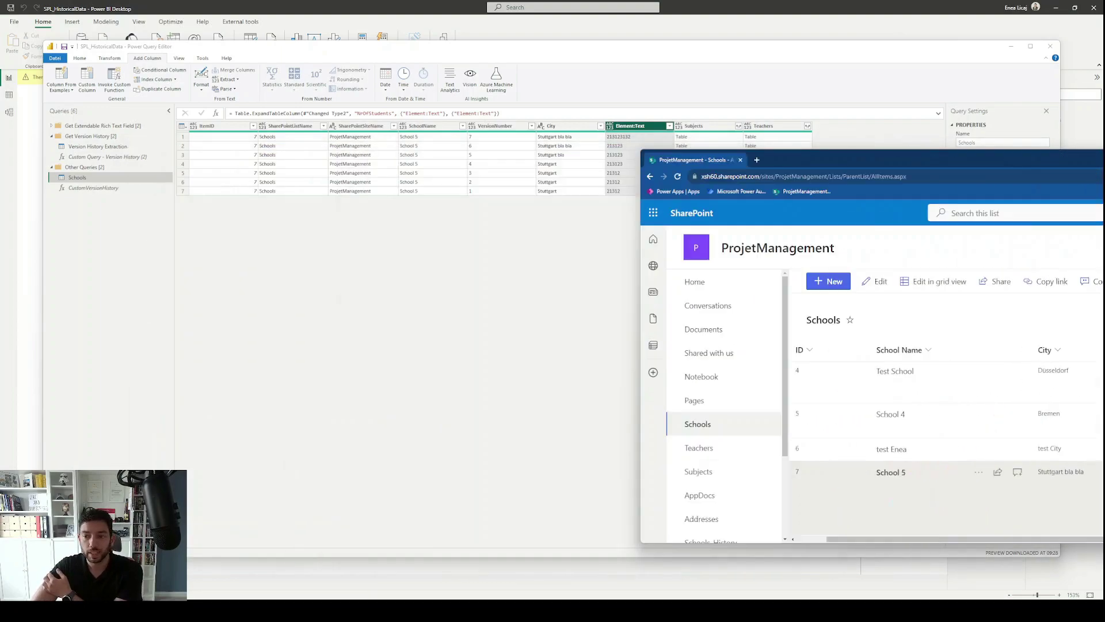
Step: Expand Subjects to its element field, then expand element to Element:Text for one row per subject
click(739, 126)
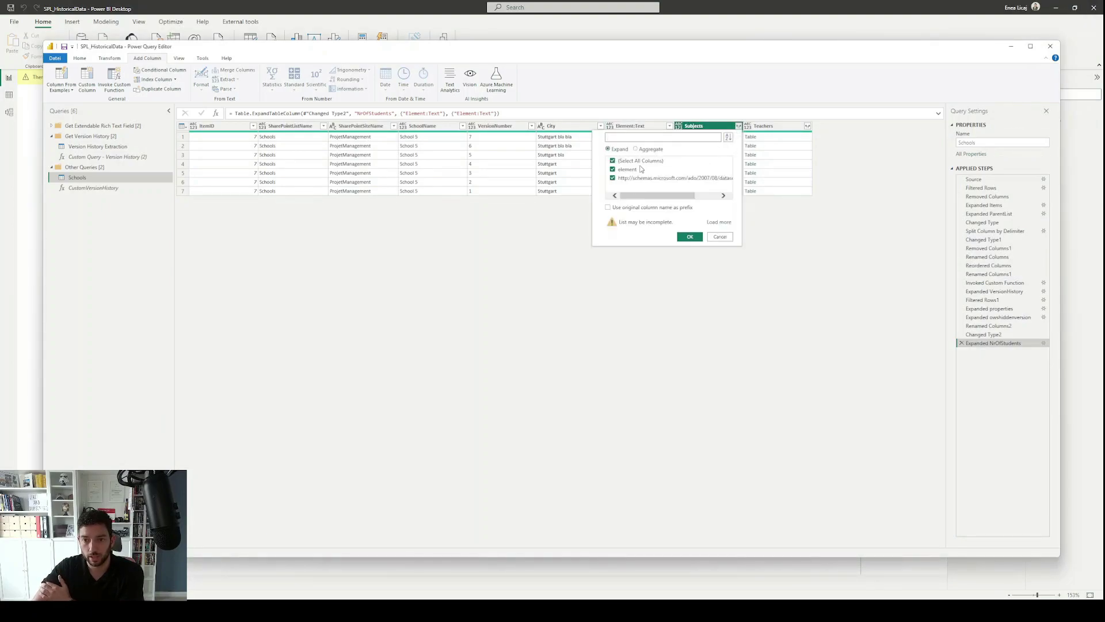
click(638, 177)
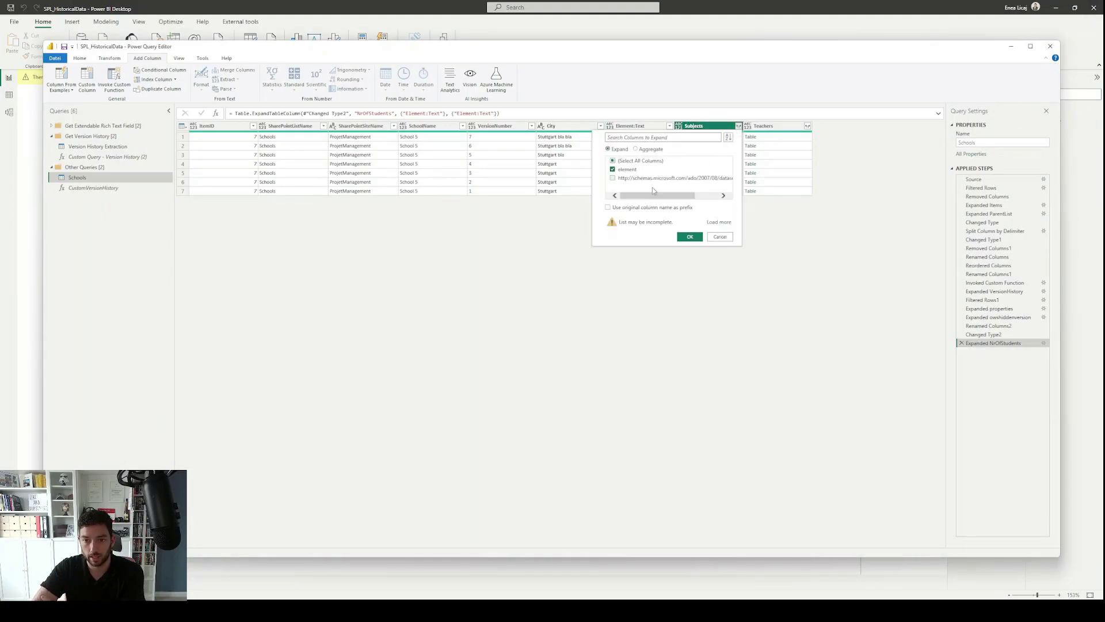
click(695, 241)
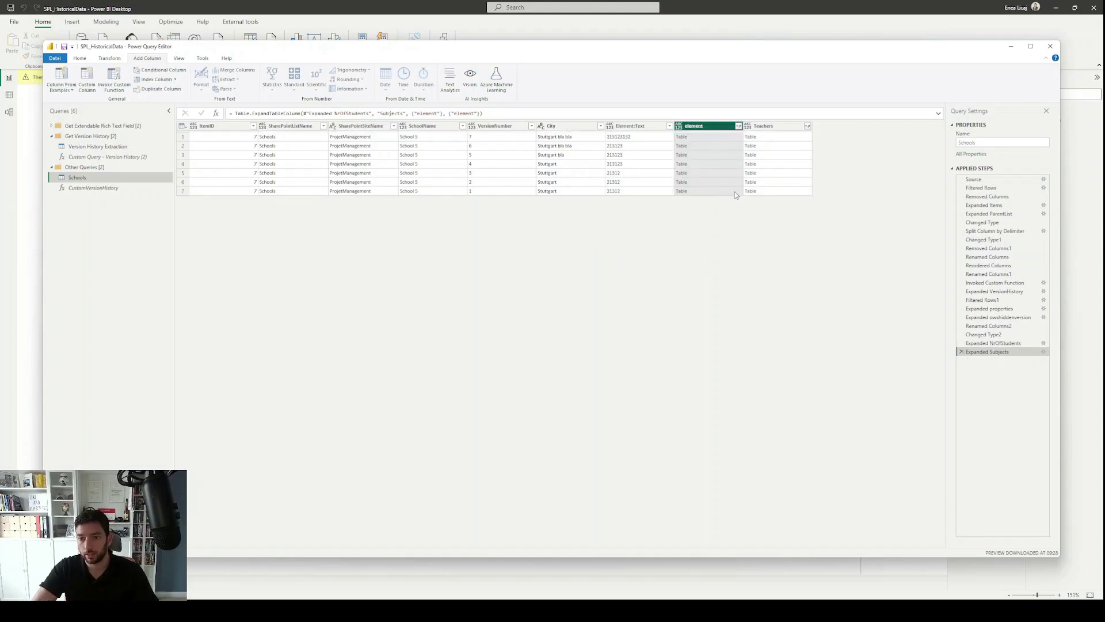
click(738, 125)
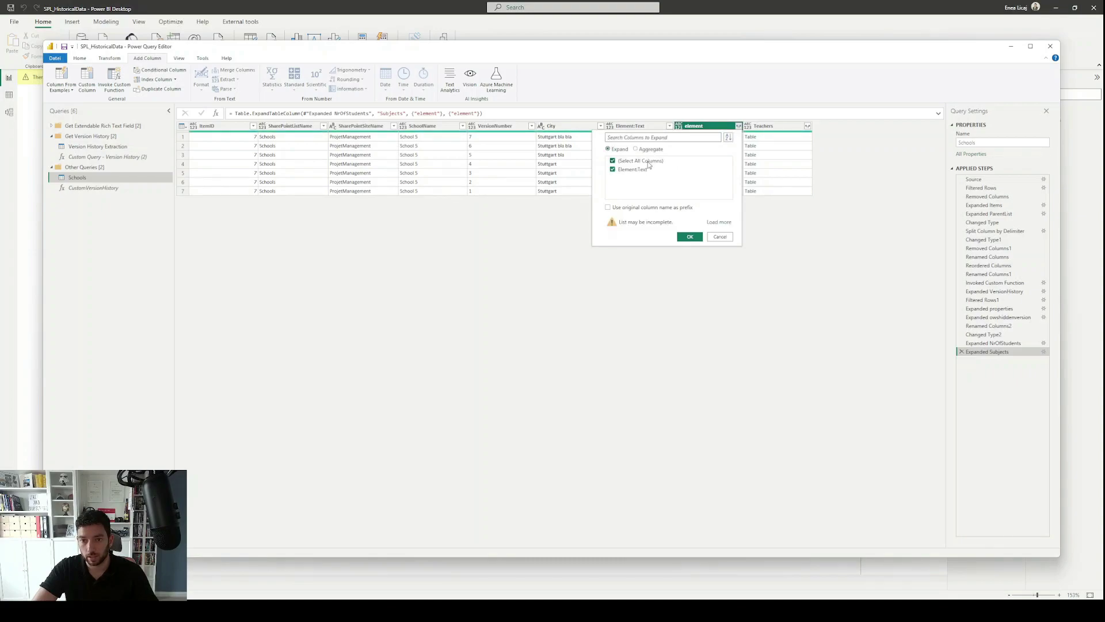
click(646, 171)
click(693, 238)
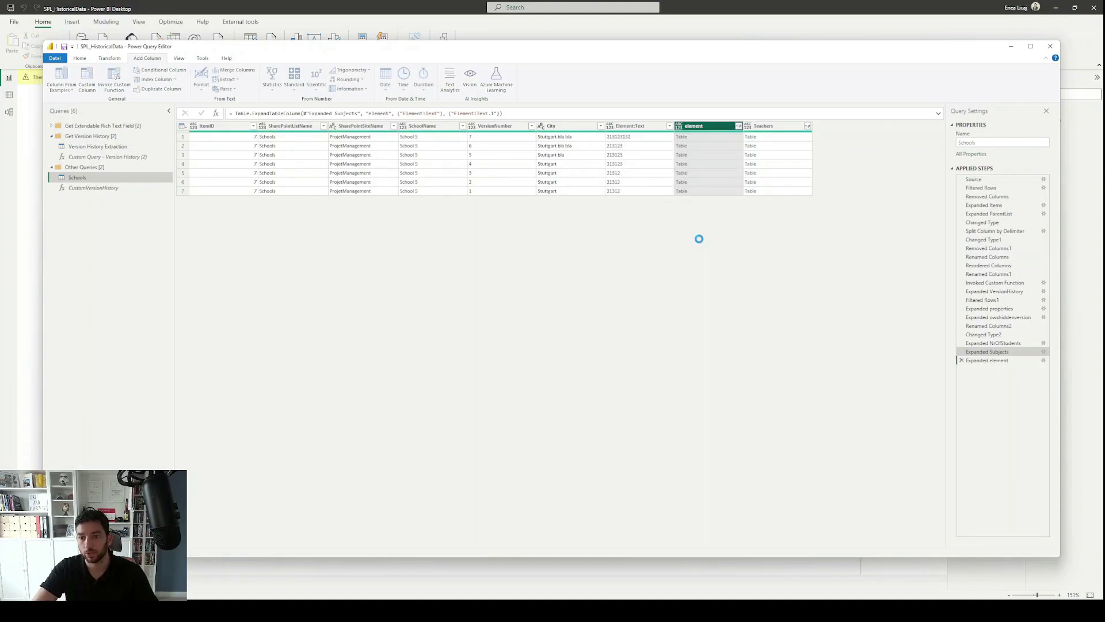